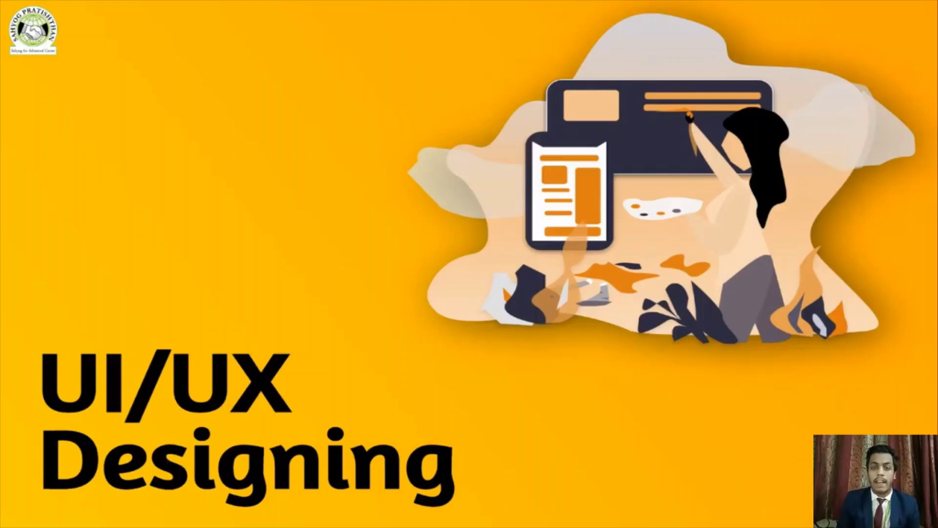
Step: Step through the UI/UX slides, the UI and UX slides, the tools slide and the prototype requirements slide to Thank You
key(Right)
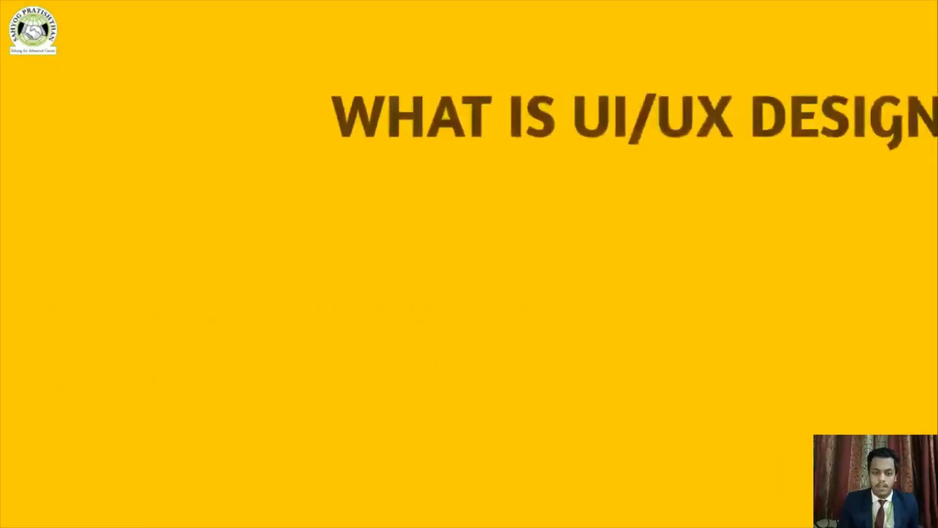
key(Right)
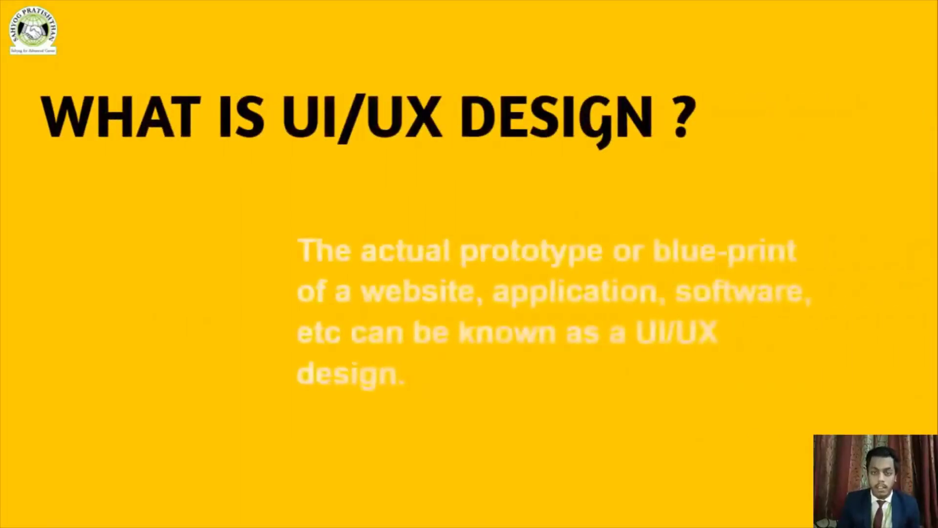
key(Right)
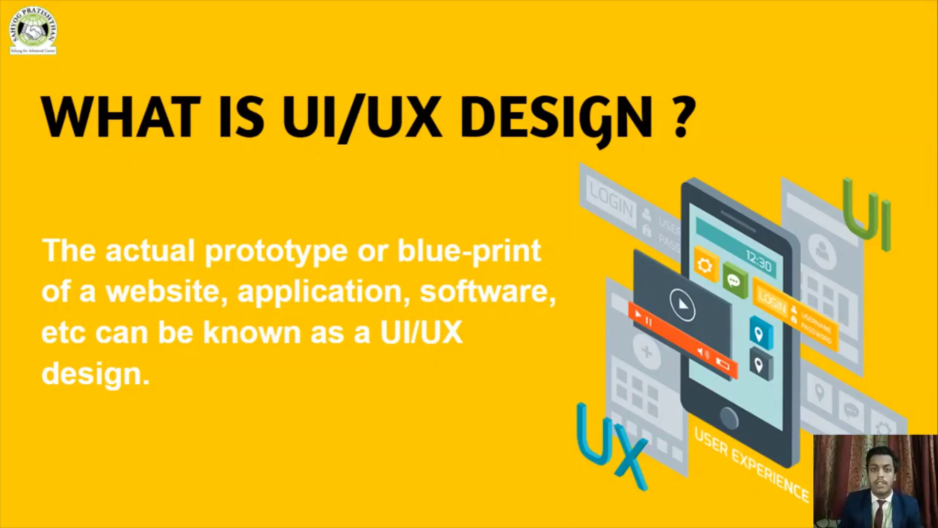
key(Right)
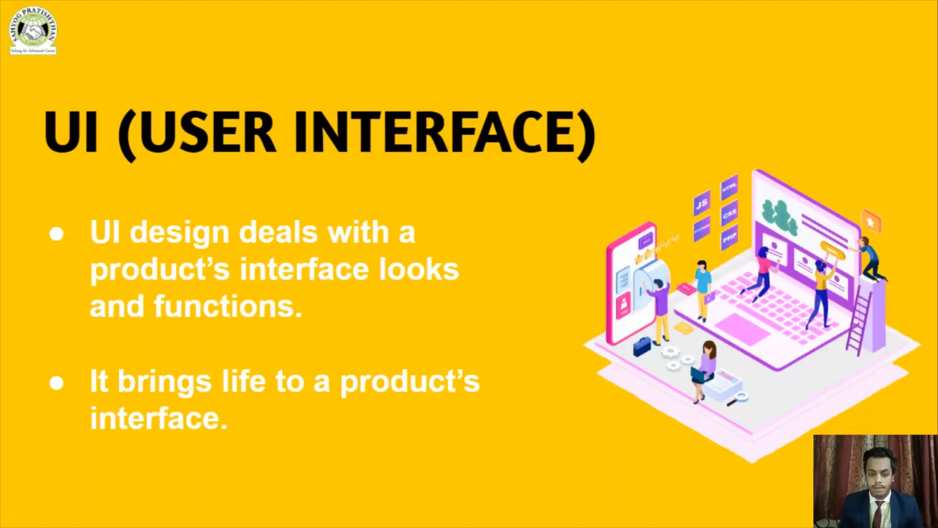
key(Right)
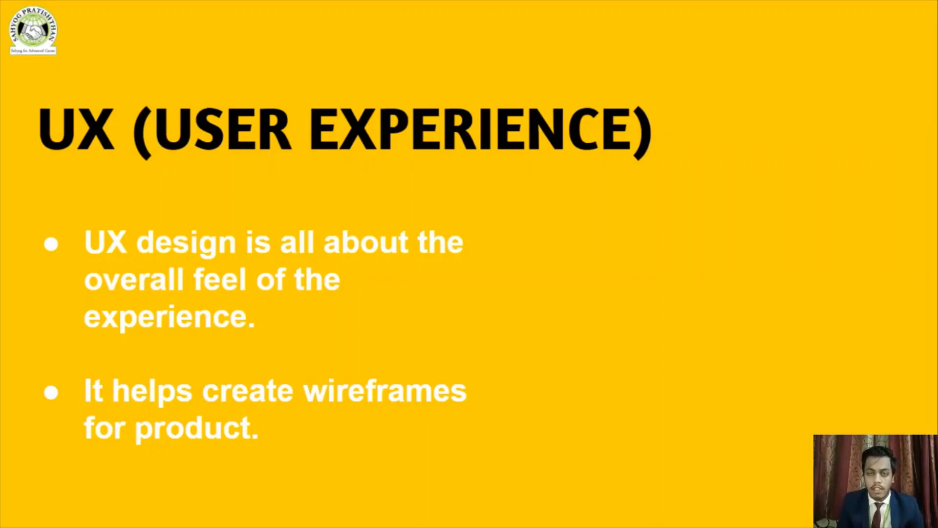
key(Right)
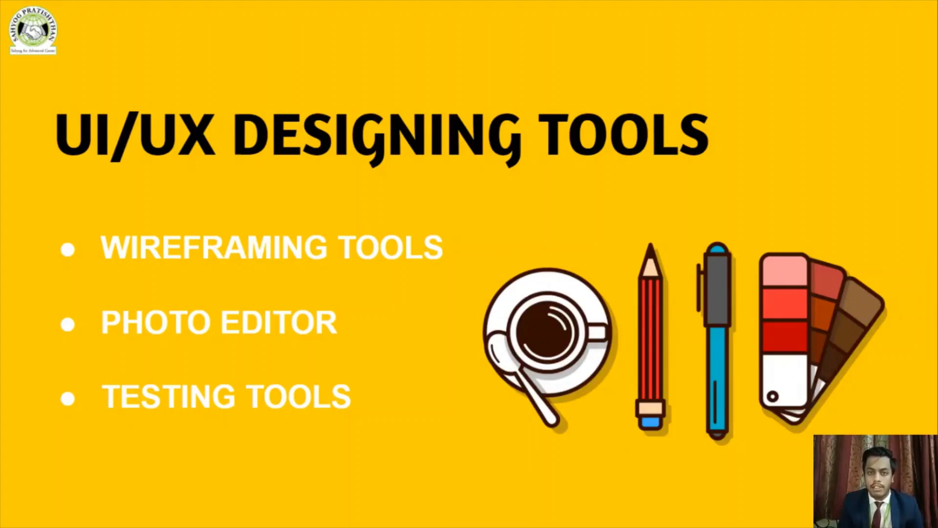
key(Right)
key(Right)
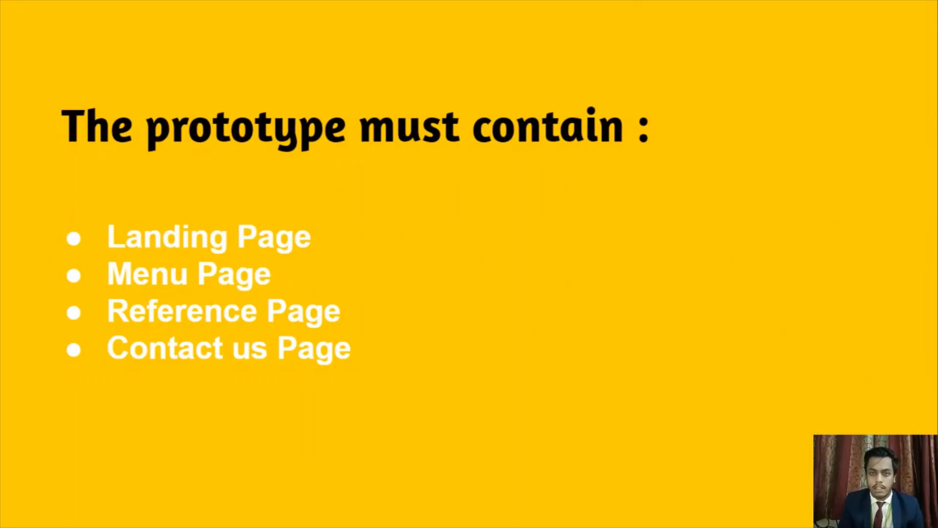
key(Right)
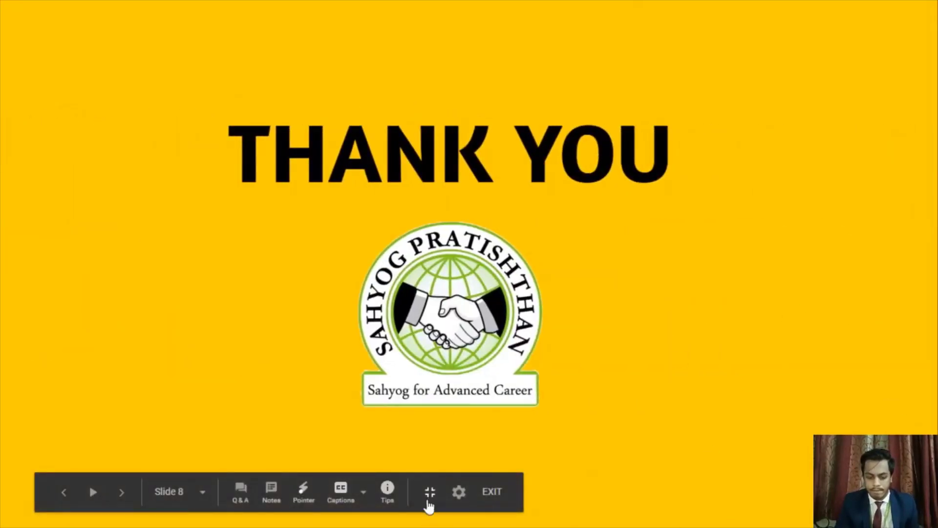
Step: Exit the fullscreen slideshow, minimize Chrome, and launch Adobe XD from the Start menu
click(430, 496)
click(860, 8)
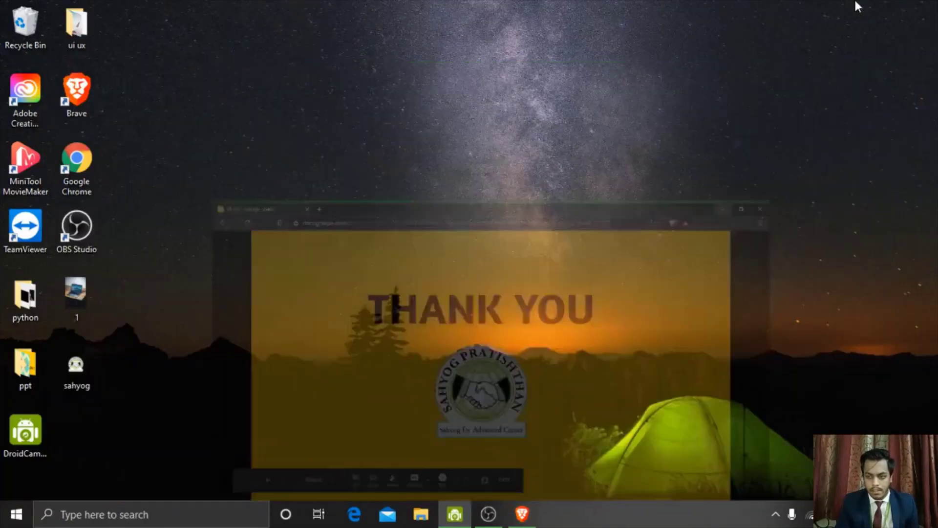
click(16, 514)
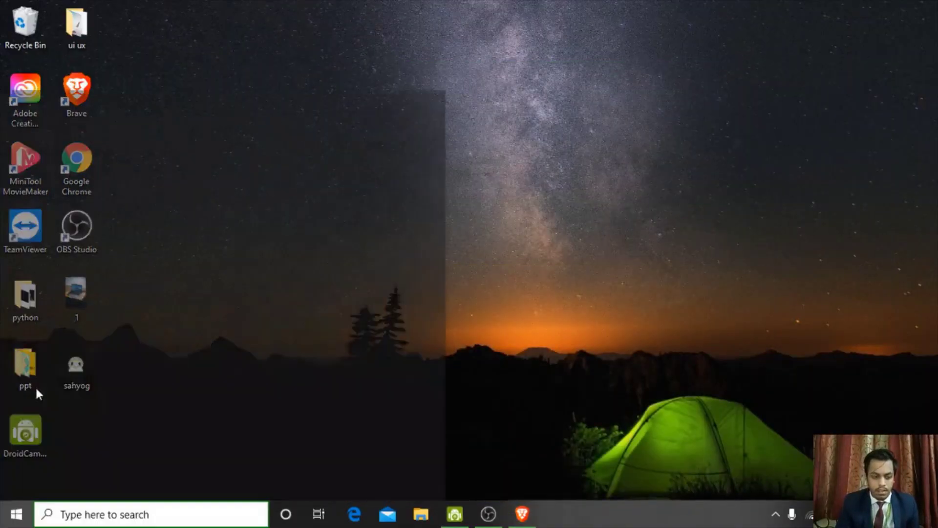
click(86, 251)
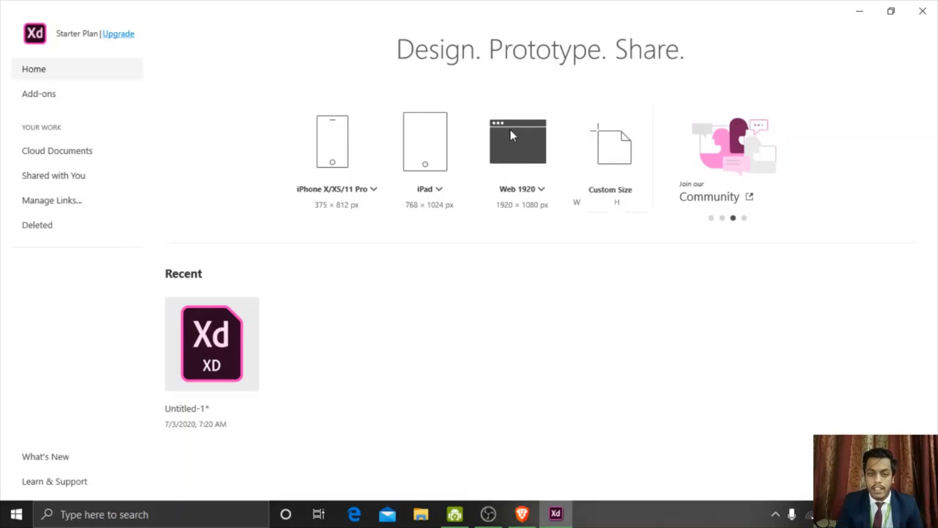
Step: Create a Web 1920 document and duplicate its artboard to get TRAVEL.CO and MENU
click(512, 131)
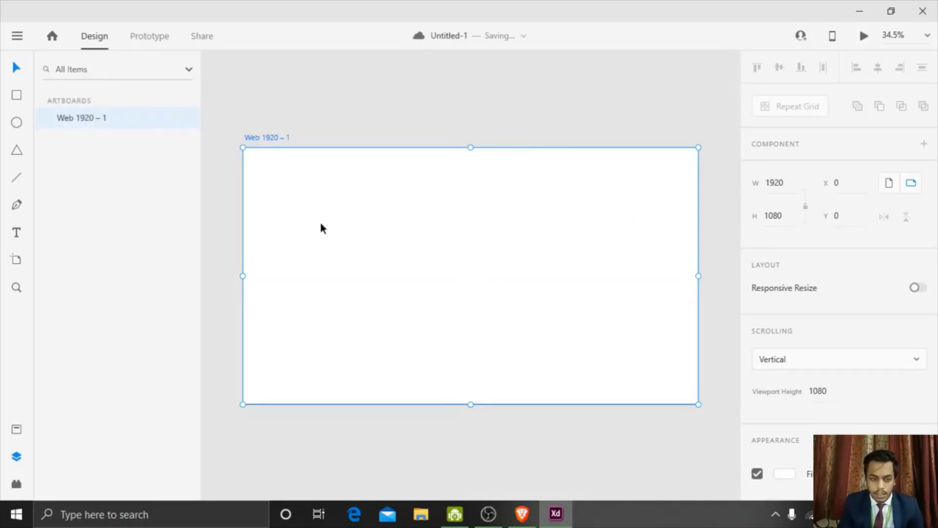
click(107, 125)
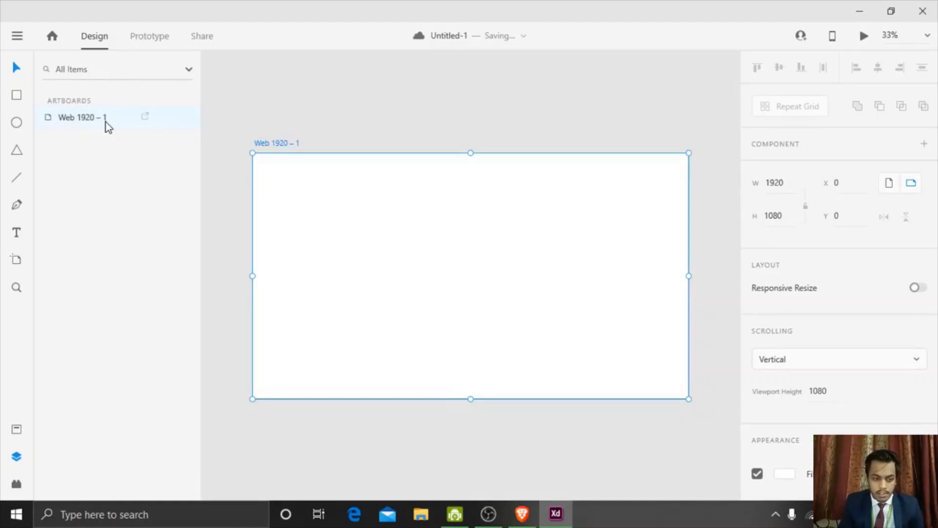
right_click(108, 126)
click(142, 195)
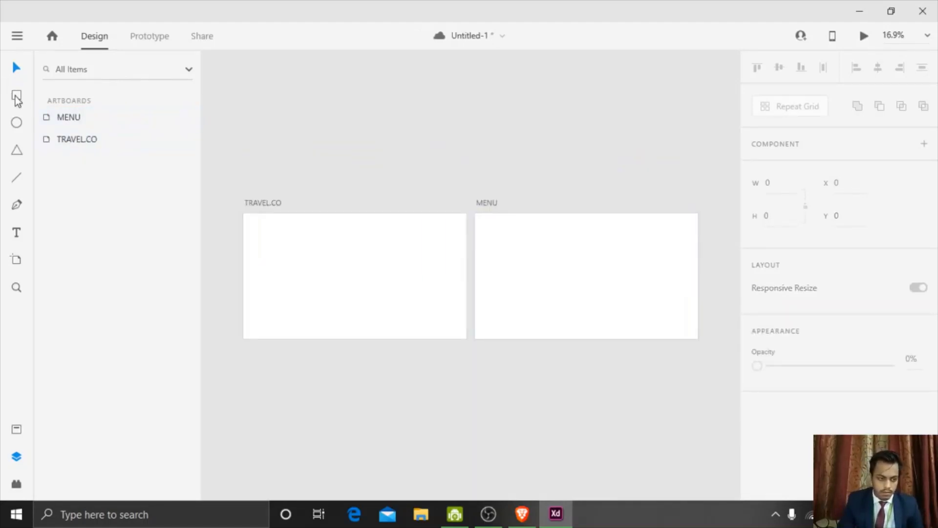
Step: Set the TRAVEL.CO artboard height to 3240 px (1080*3)
click(87, 140)
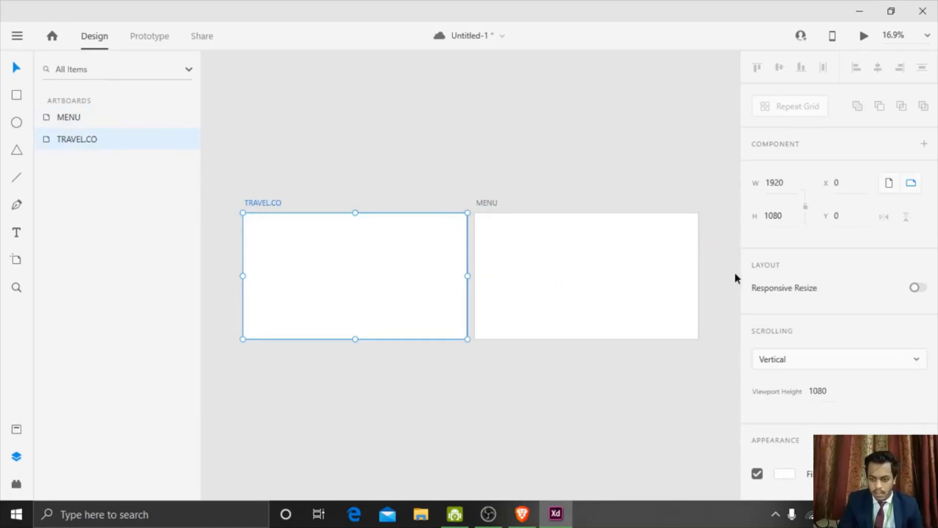
click(789, 218)
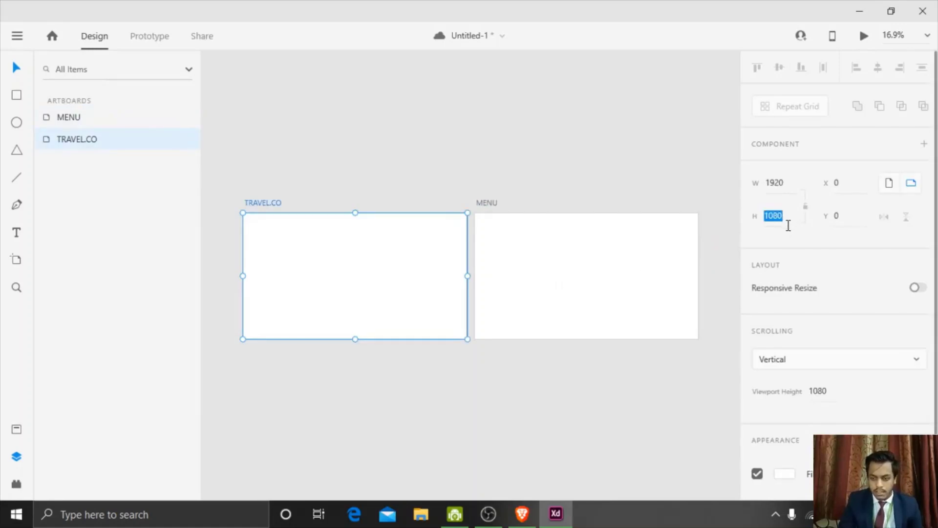
click(629, 290)
click(421, 274)
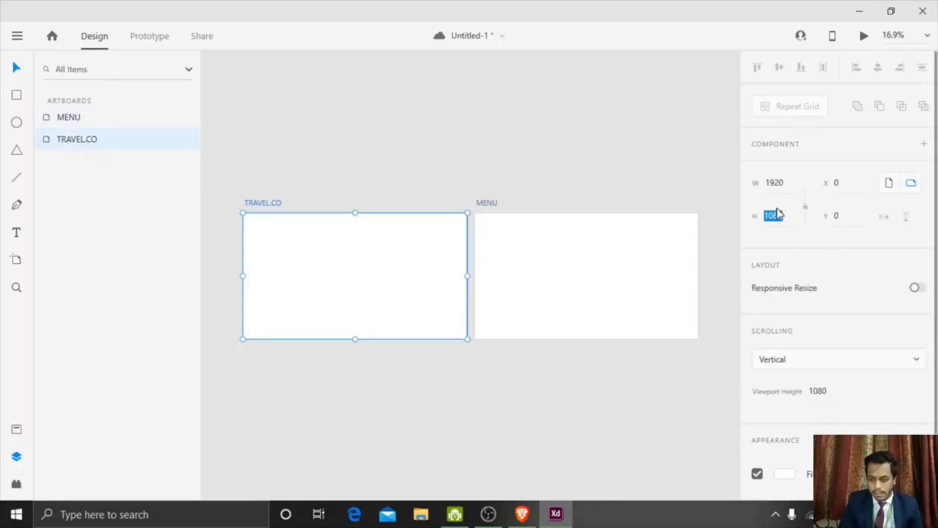
click(785, 215)
text(3)
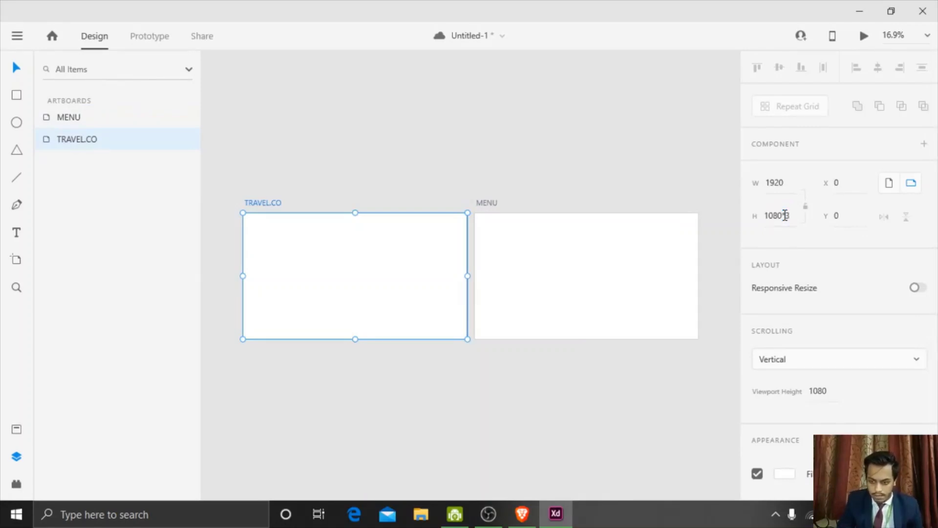
key(Return)
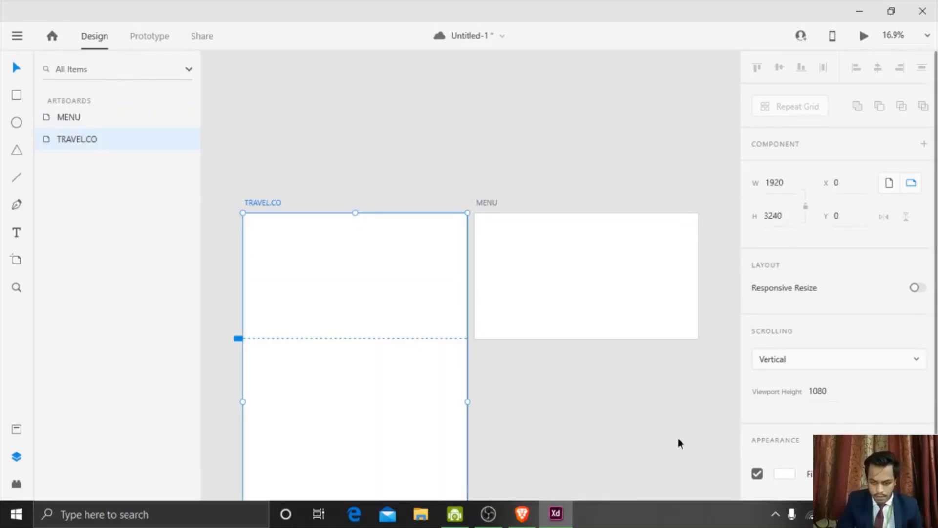
click(675, 447)
Step: Give the TRAVEL.CO artboard a black fill
scroll(672, 472, down, 3)
click(403, 377)
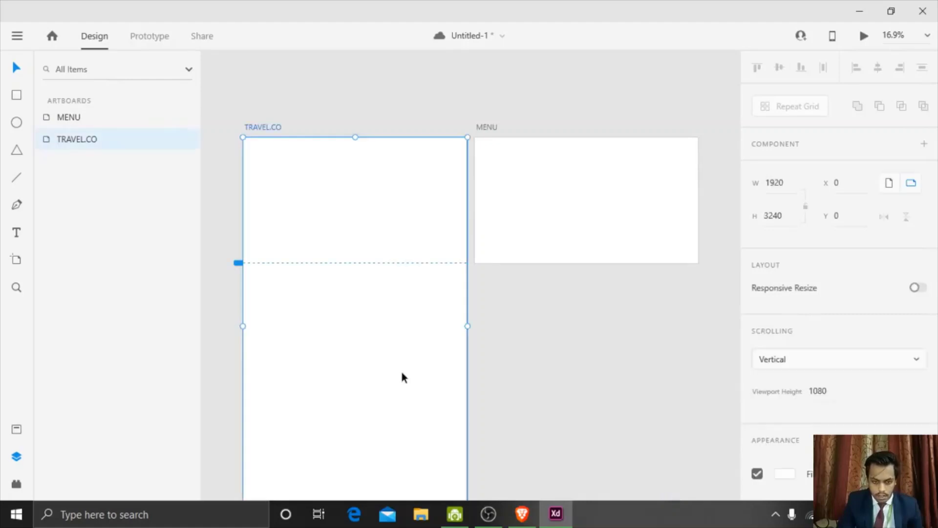
scroll(840, 317, down, 3)
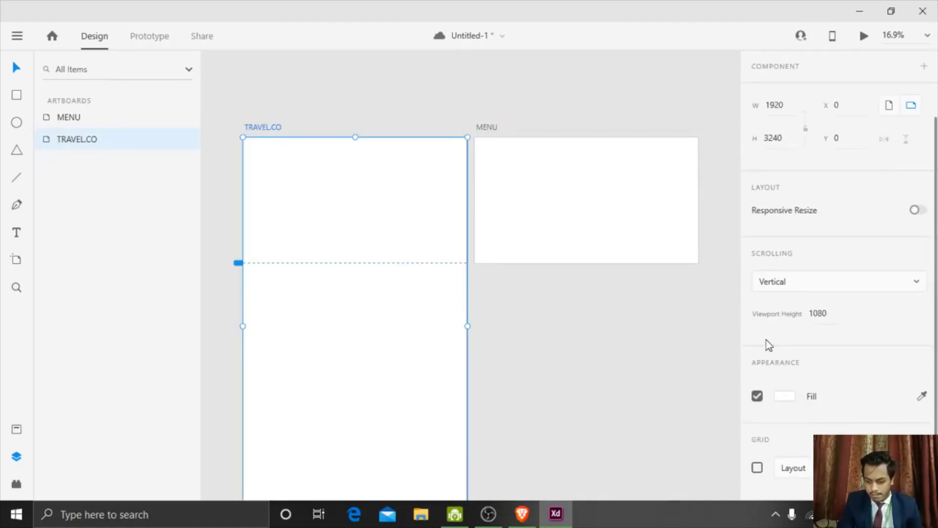
click(773, 397)
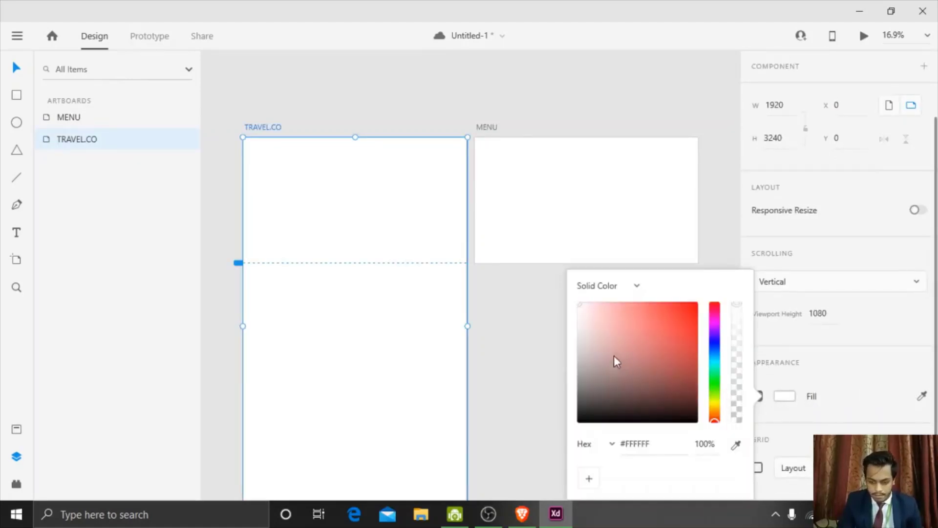
click(592, 331)
drag(592, 329, 565, 485)
click(505, 373)
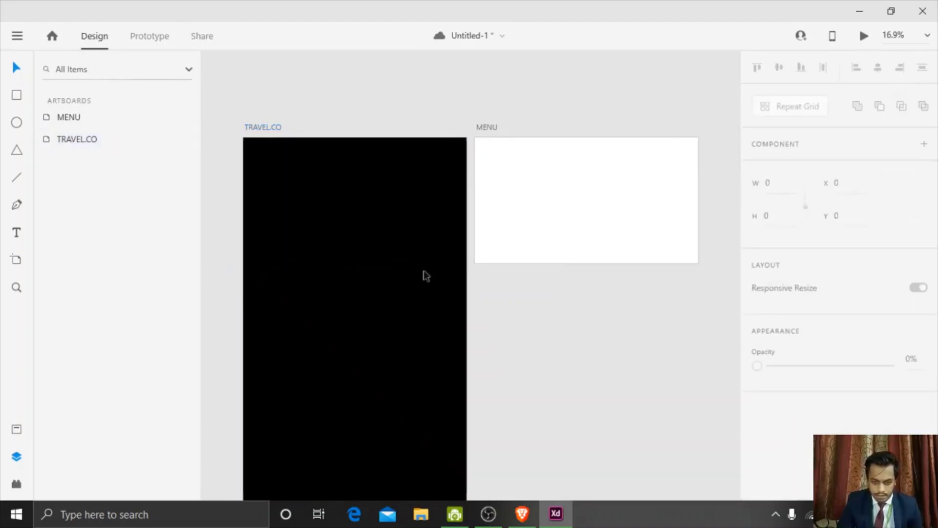
Step: Draw a borderless rectangle across the top of the TRAVEL.CO artboard
click(16, 95)
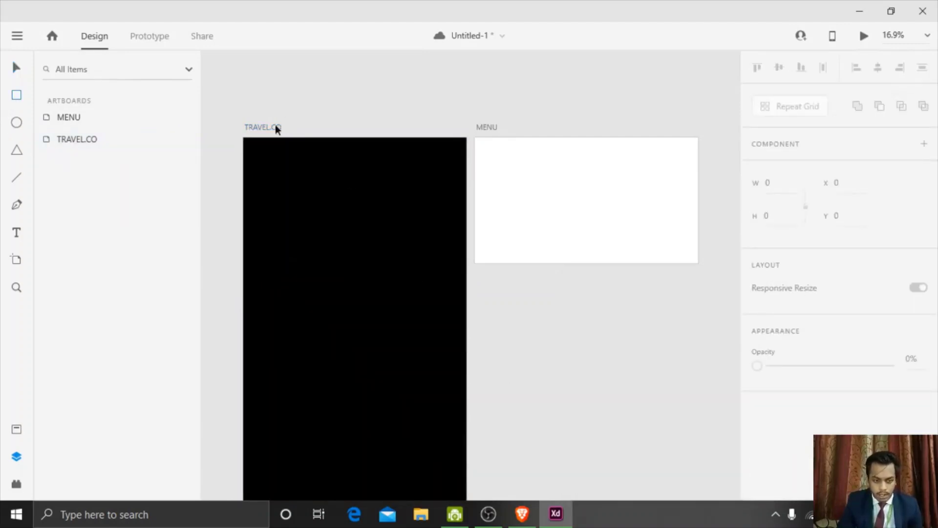
mouse_move(245, 138)
mouse_down()
mouse_move(414, 259)
mouse_move(467, 263)
mouse_up()
scroll(838, 330, down, 5)
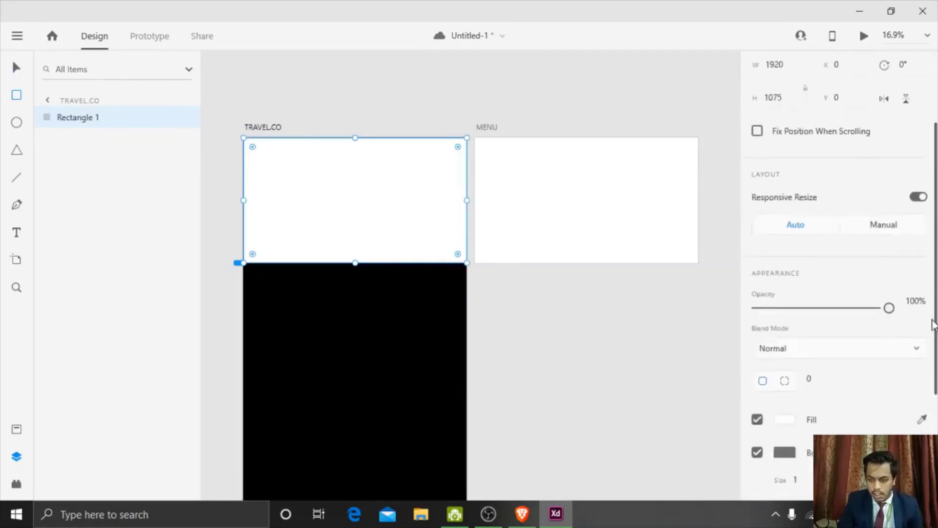
click(757, 322)
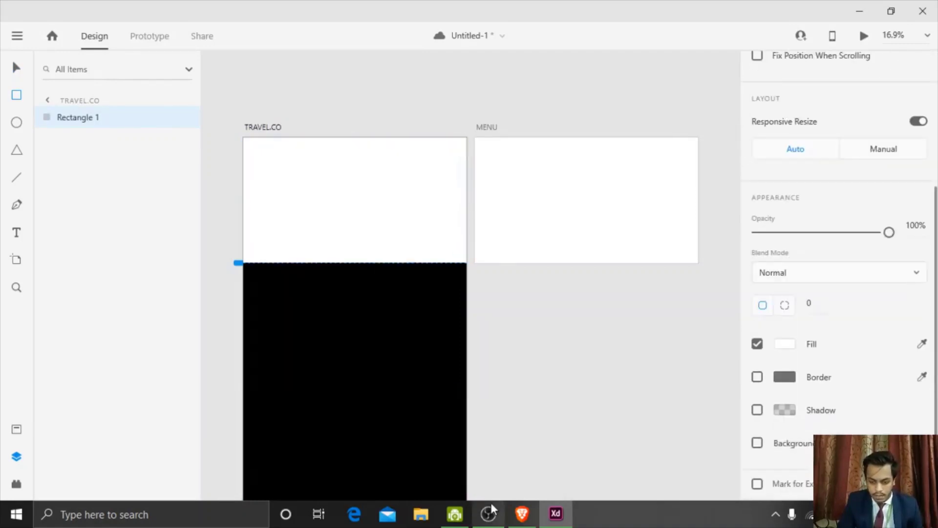
Step: Fill the rectangle with image 3, the mountain-lake boat photo from the ui ux folder
click(420, 515)
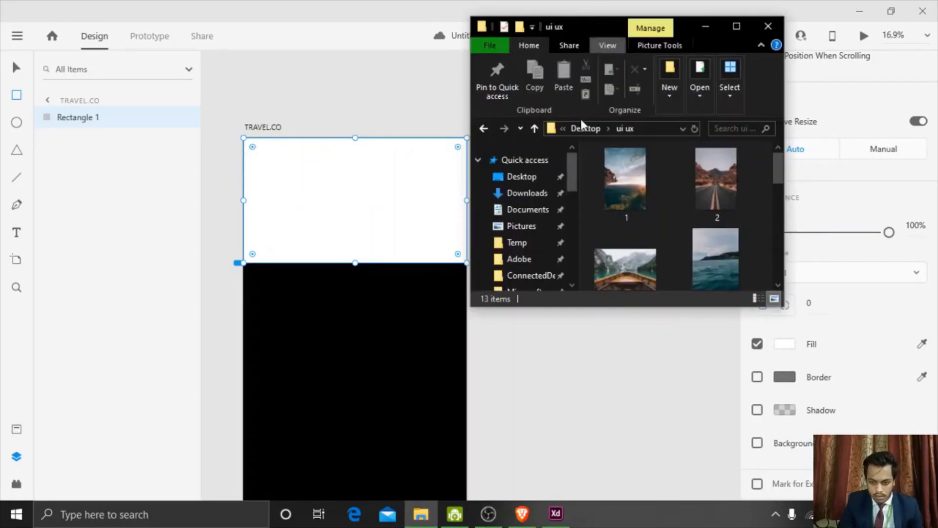
click(616, 283)
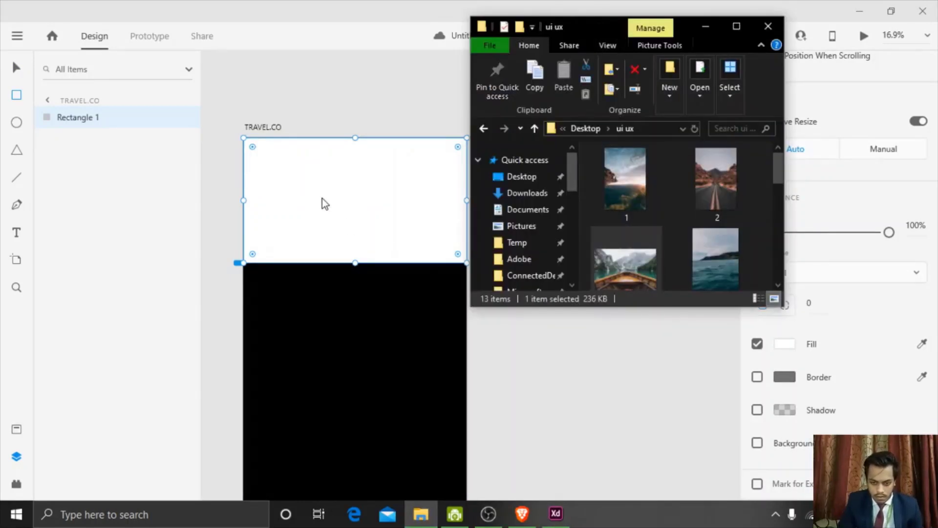
drag(325, 204, 365, 181)
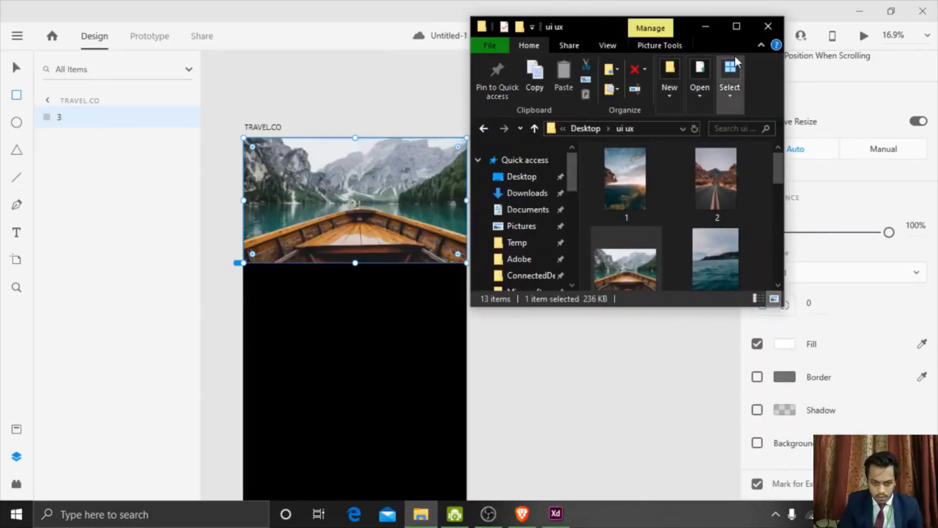
click(779, 24)
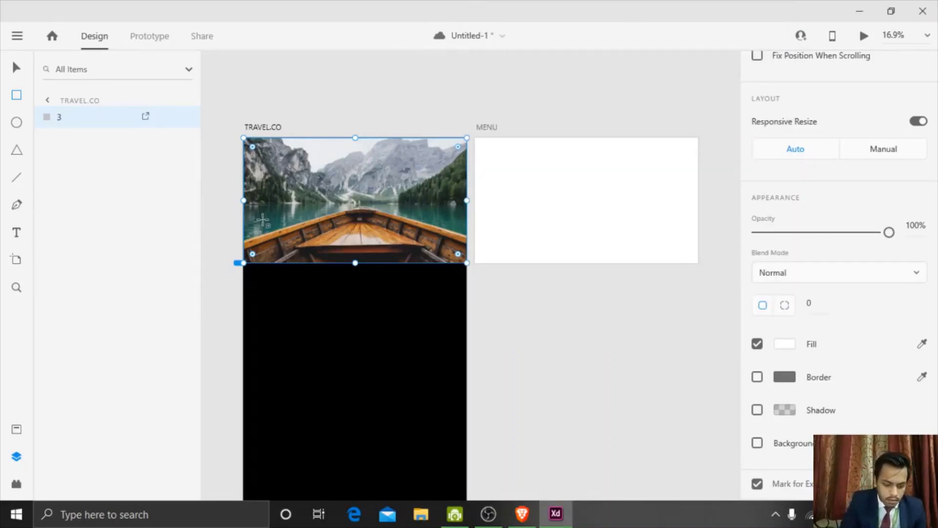
key(ctrl+3)
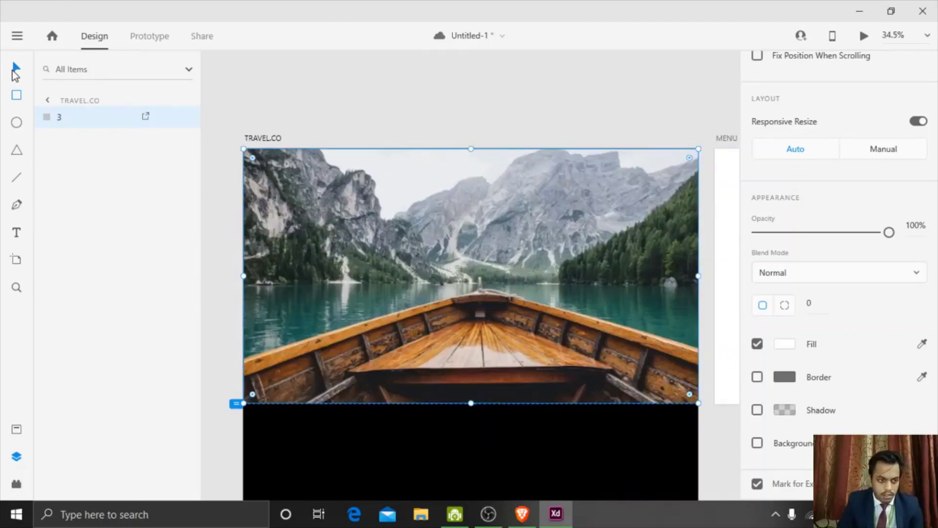
Step: Add a TRAVEL.CO text layer on the photo and colour it white (#FFFFFF)
click(16, 234)
click(282, 182)
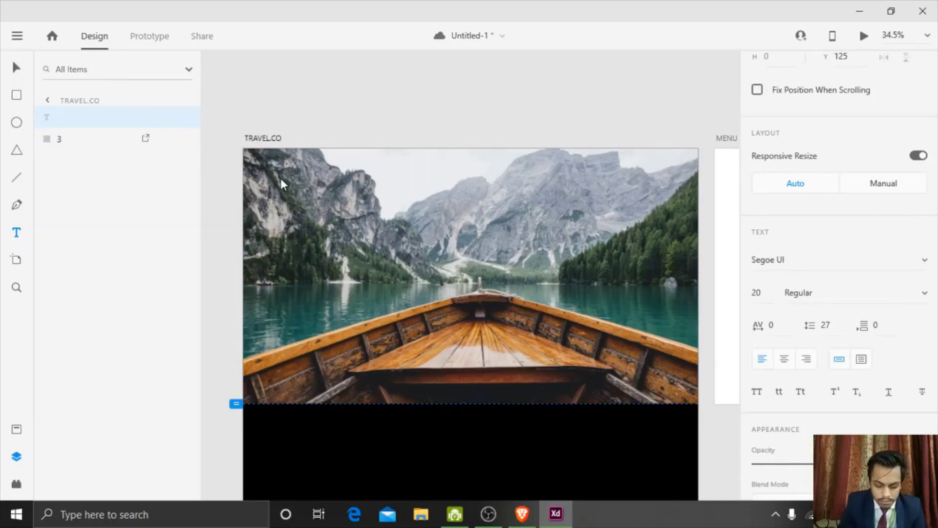
text(TRAVEL.CO)
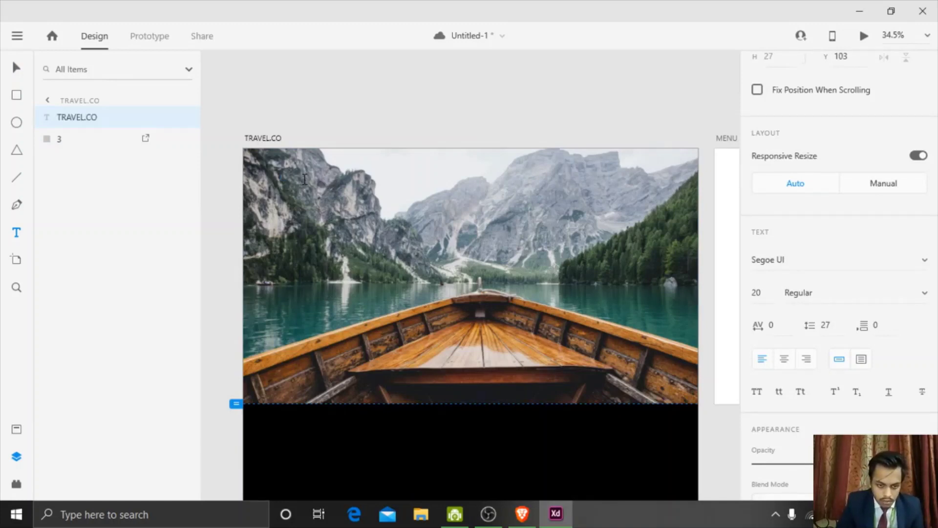
key(ctrl+a)
scroll(797, 295, down, 5)
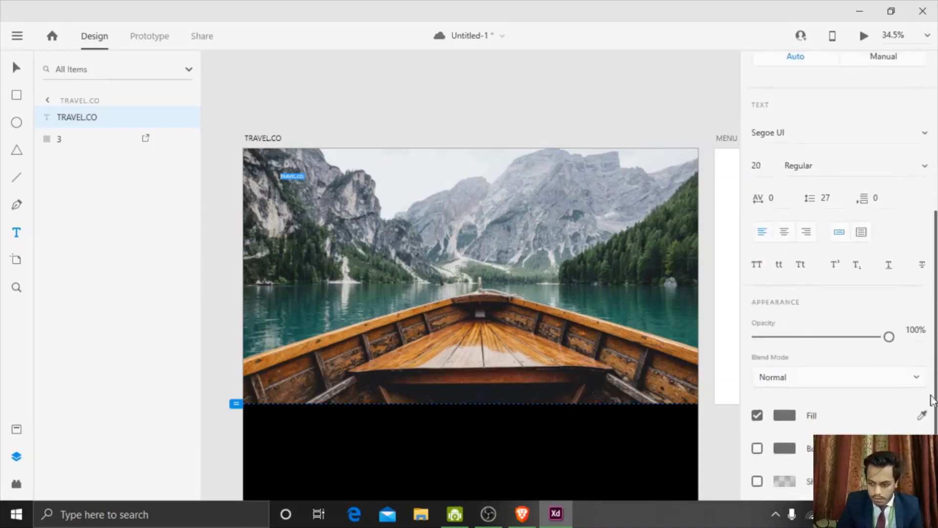
click(781, 347)
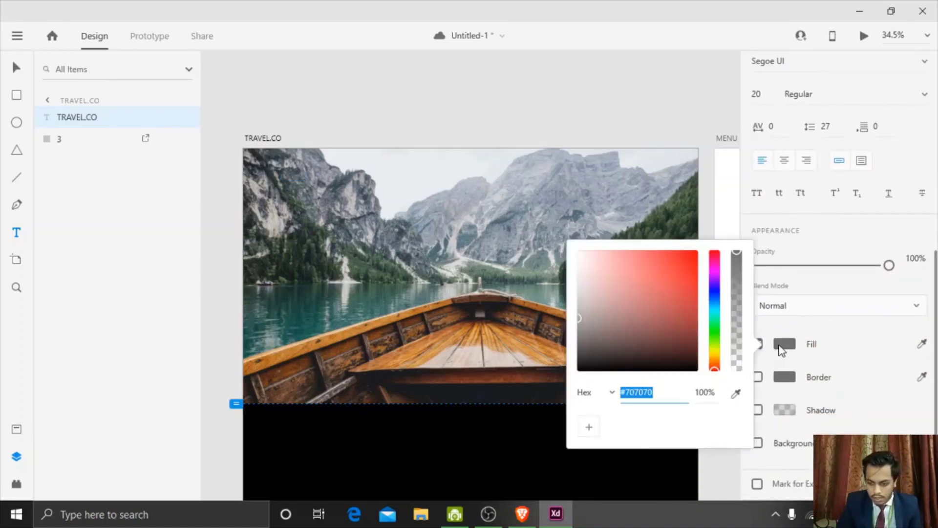
drag(624, 325, 575, 242)
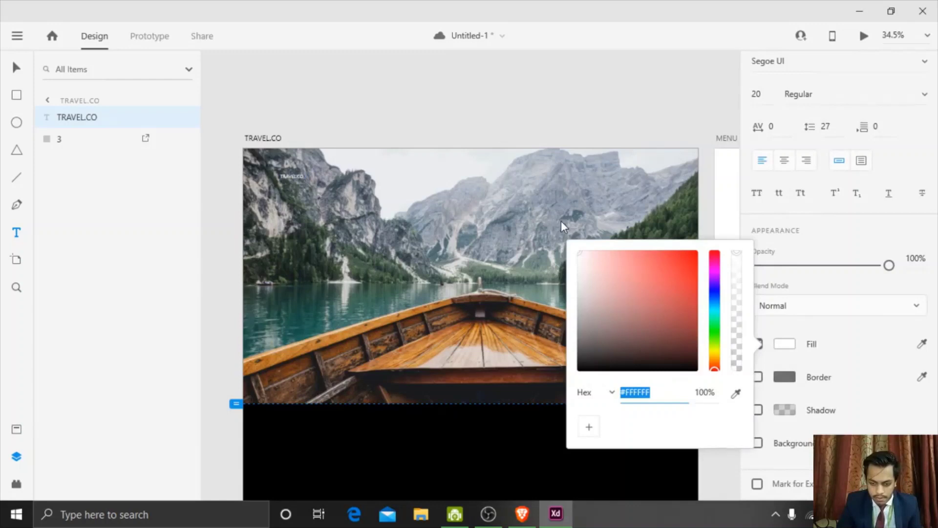
click(812, 255)
Step: Make the TRAVEL.CO title Bold at size 51 and move it to the top-left corner
click(898, 101)
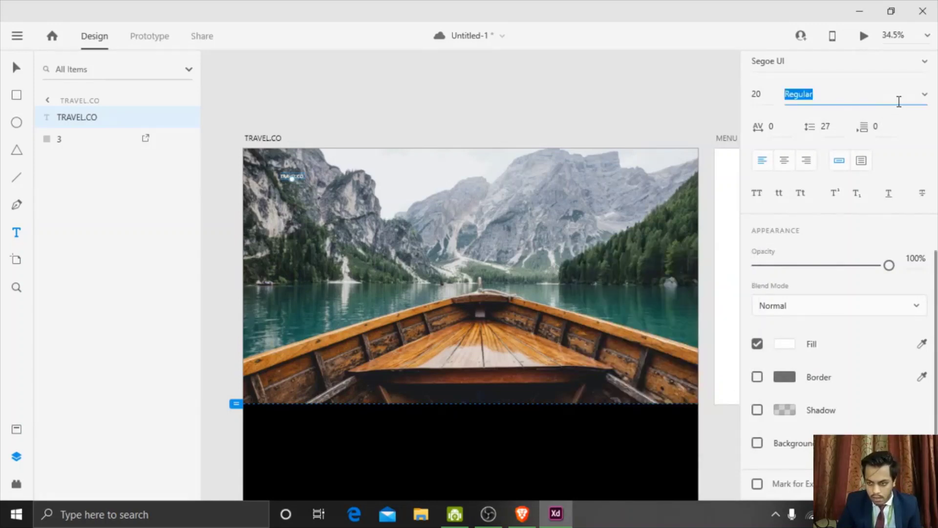
scroll(930, 97, up, 5)
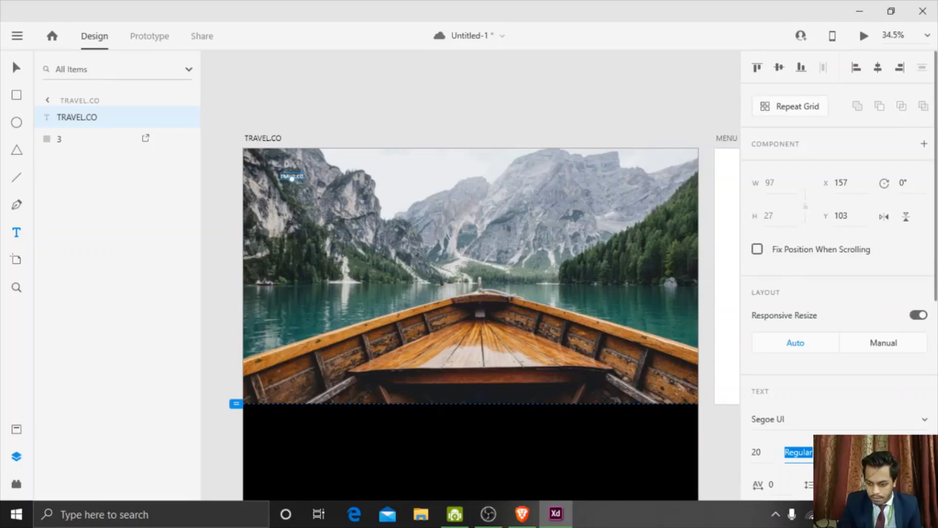
key(alt+Down)
click(811, 395)
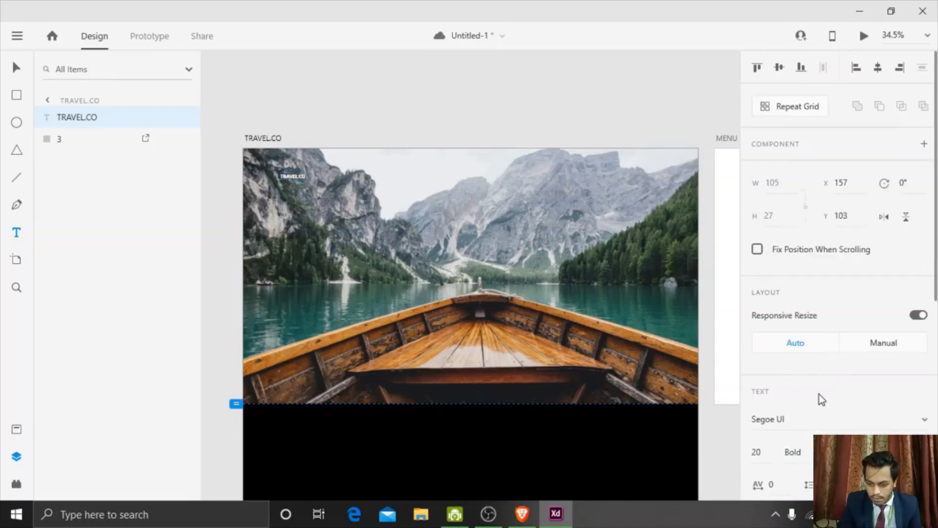
drag(267, 169, 293, 191)
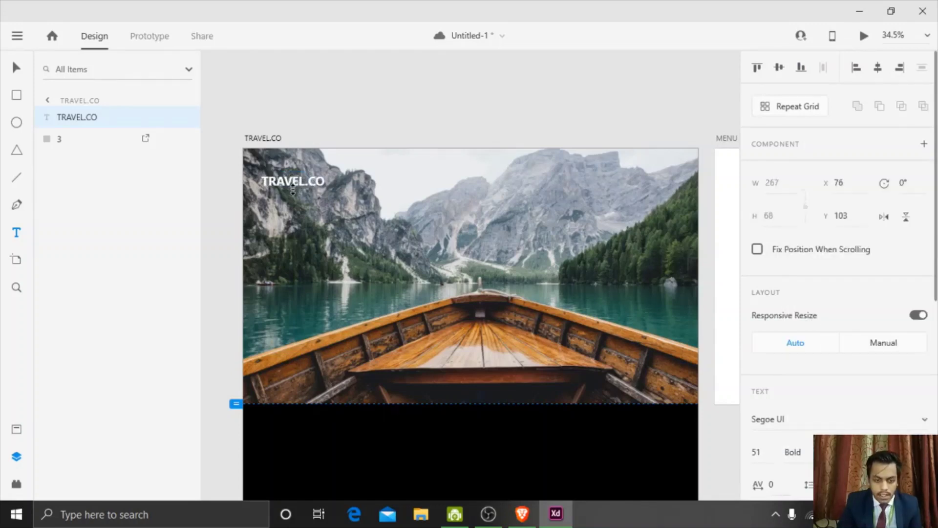
click(9, 67)
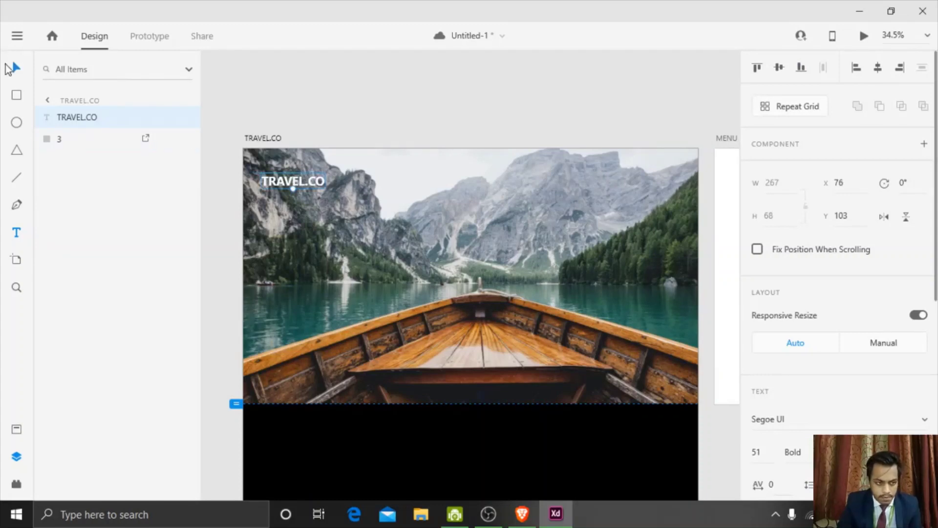
drag(313, 181, 309, 177)
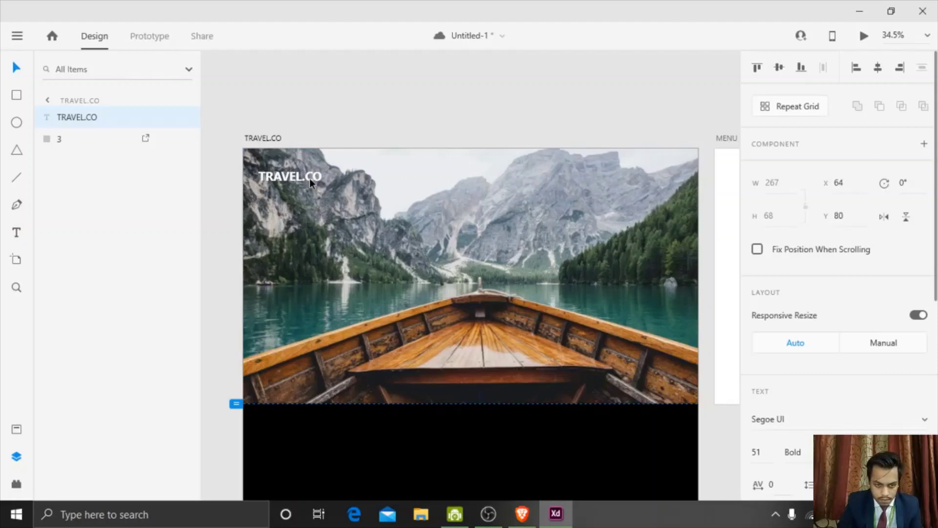
click(462, 103)
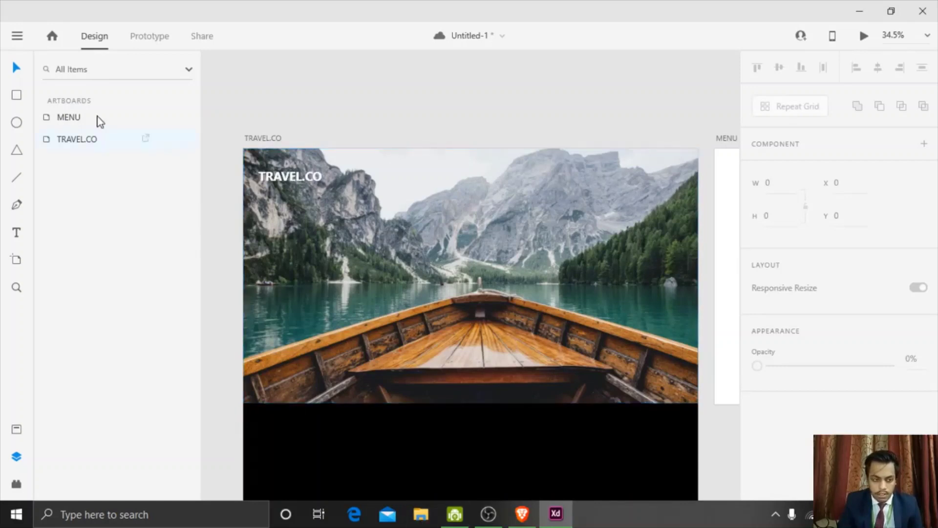
Step: Draw a borderless white 774×456 rectangle over the centre of the boat photo
click(16, 96)
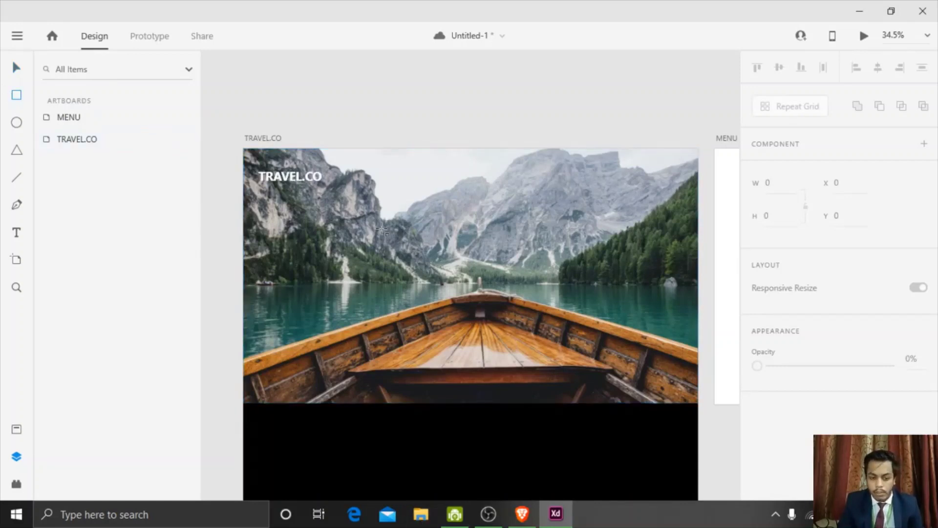
mouse_move(382, 228)
mouse_down()
mouse_move(571, 317)
mouse_move(564, 335)
mouse_up()
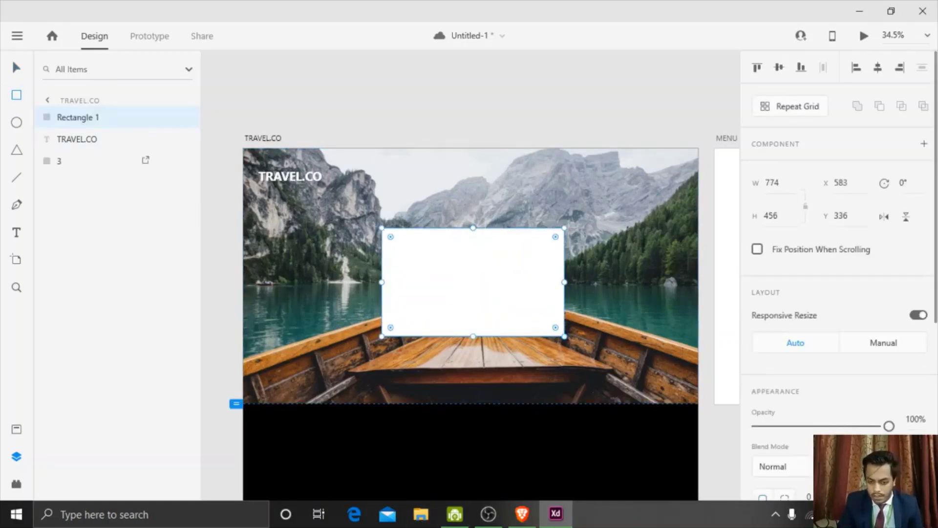
scroll(830, 293, down, 5)
click(756, 400)
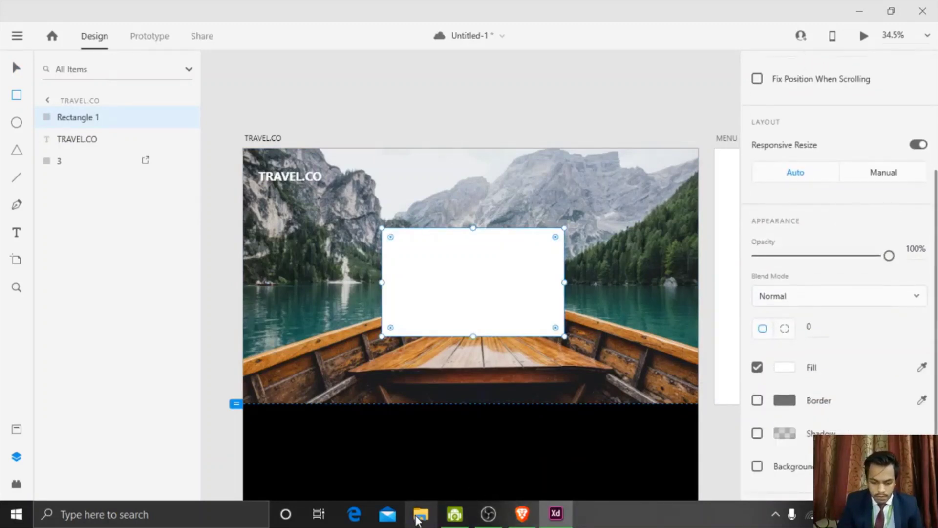
click(420, 514)
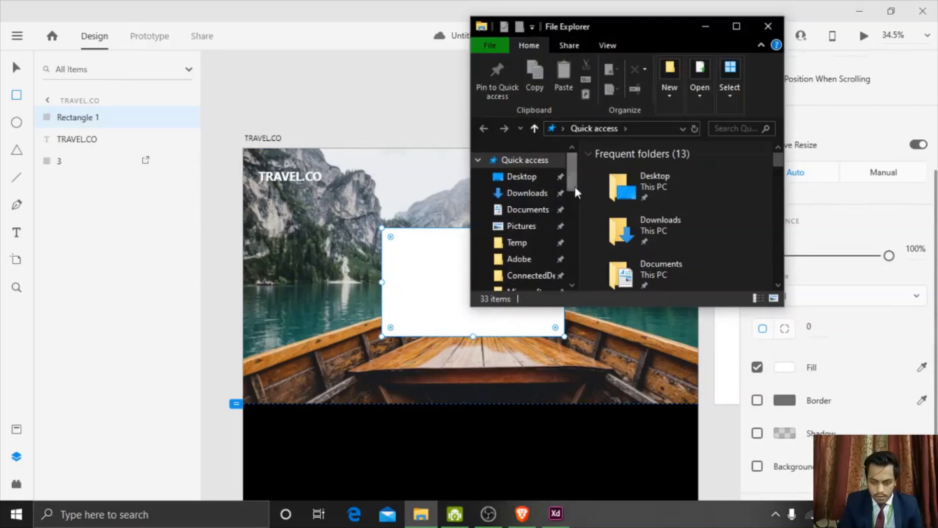
Step: Drop the travel image from Desktop > ui ux into the white rectangle, then minimize Explorer
drag(574, 186, 570, 224)
click(543, 203)
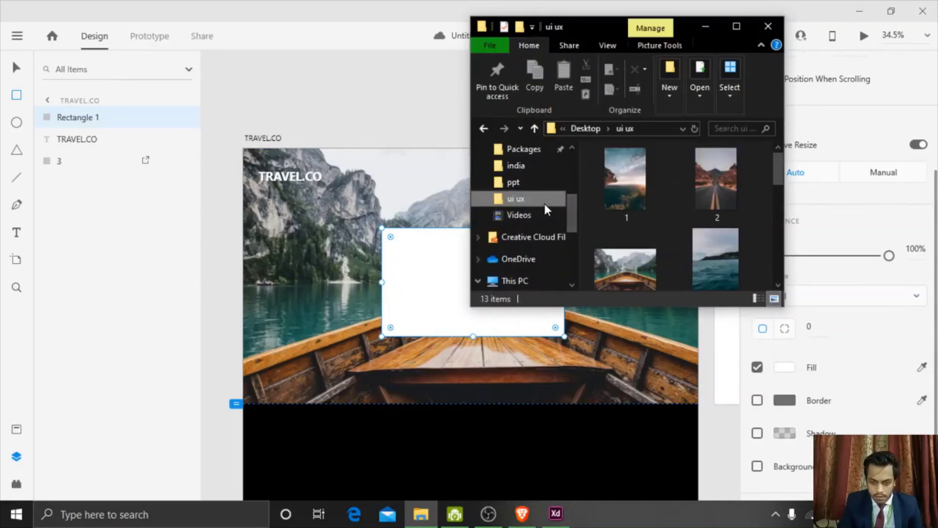
drag(605, 26, 743, 38)
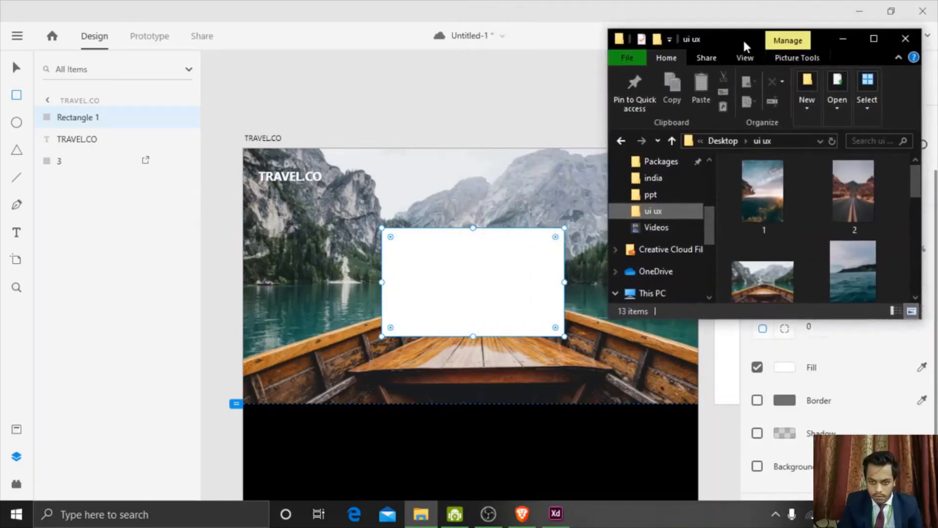
drag(913, 183, 912, 259)
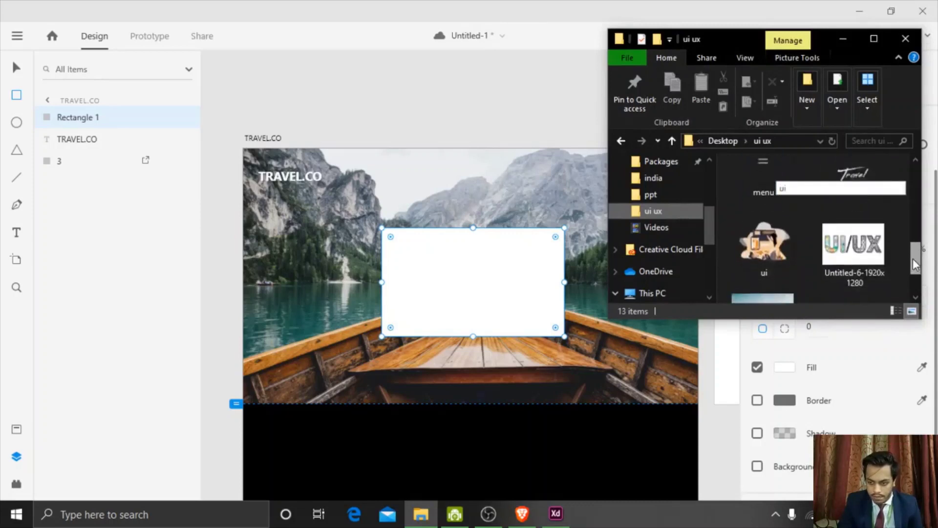
drag(860, 159, 465, 272)
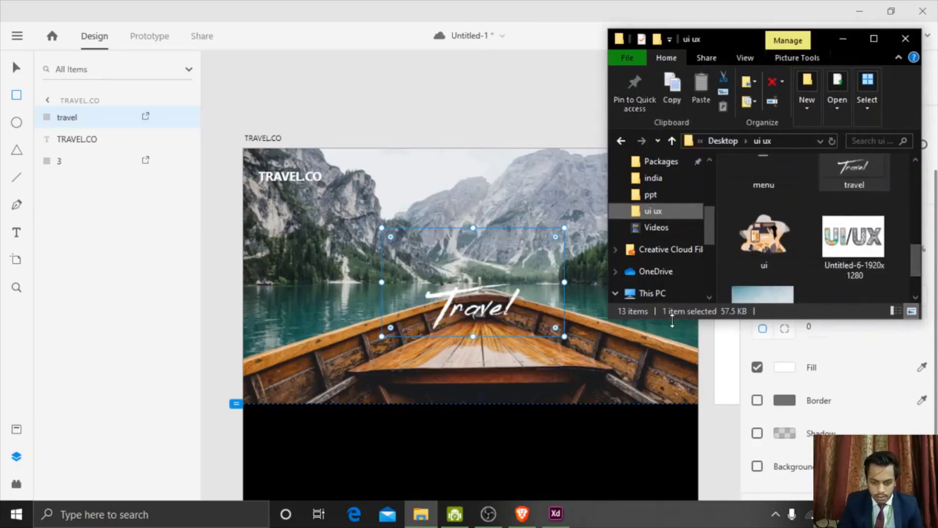
click(844, 42)
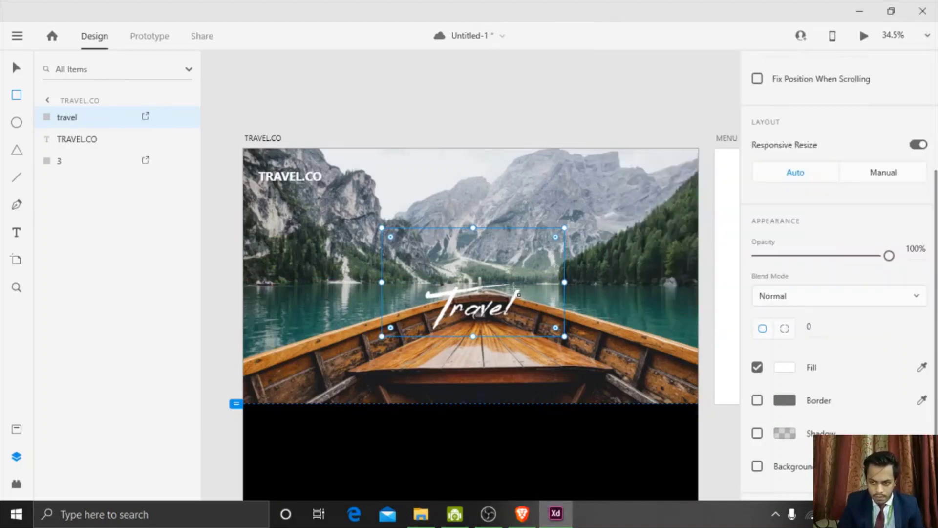
Step: Scale up the Travel script logo and centre it over the lake and boat bow
click(16, 68)
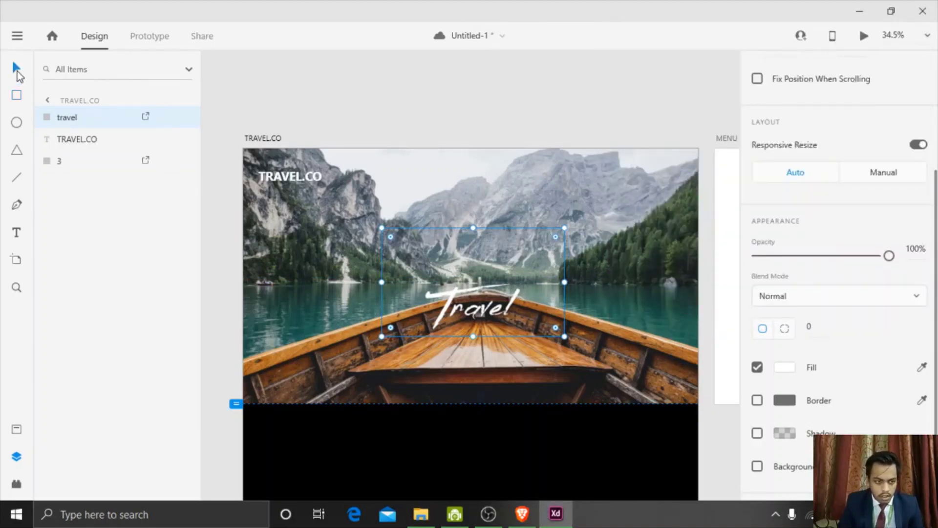
drag(565, 228, 644, 152)
drag(555, 263, 498, 257)
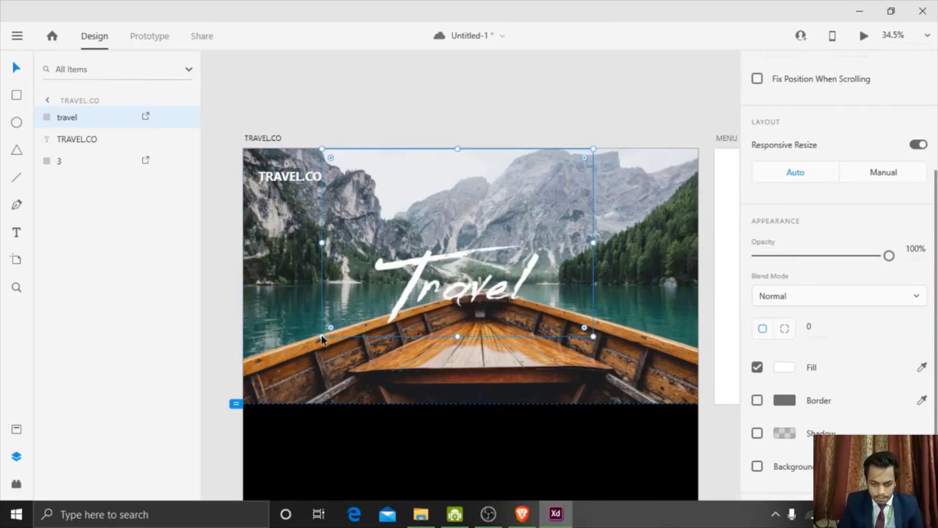
drag(321, 336, 288, 362)
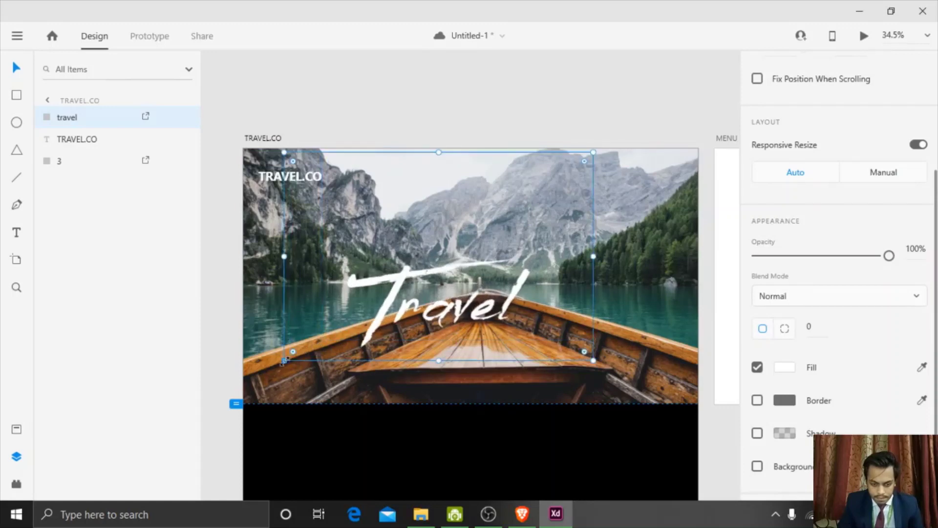
drag(407, 296, 428, 282)
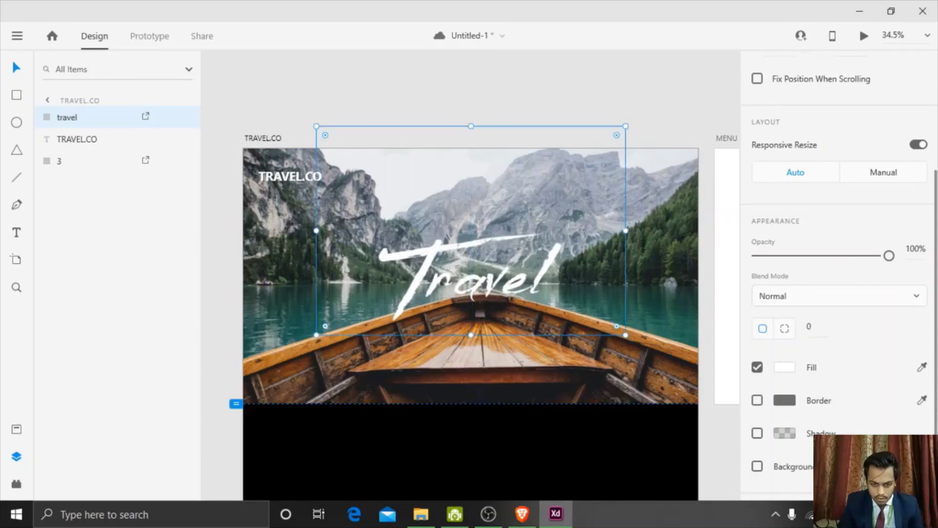
click(672, 57)
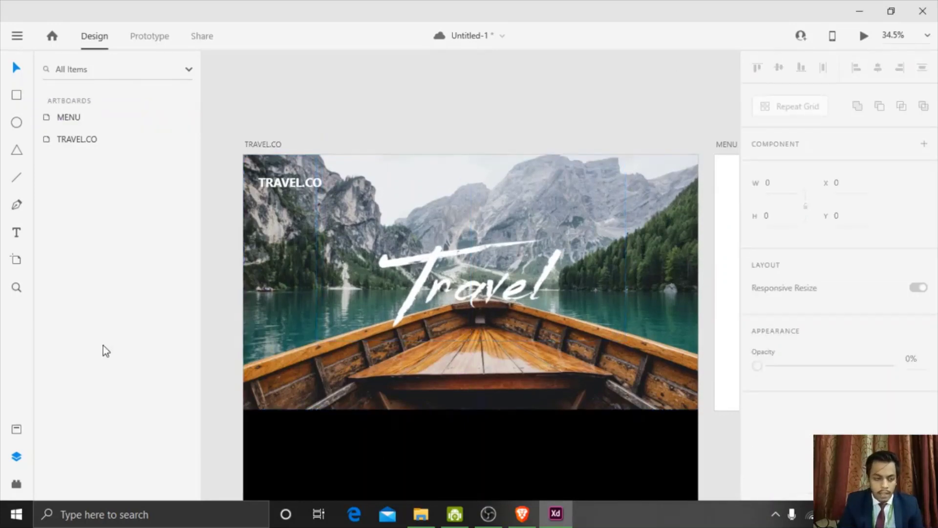
Step: Draw a small borderless rectangle at the photo's top right and drop the hamburger menu image into it
click(16, 95)
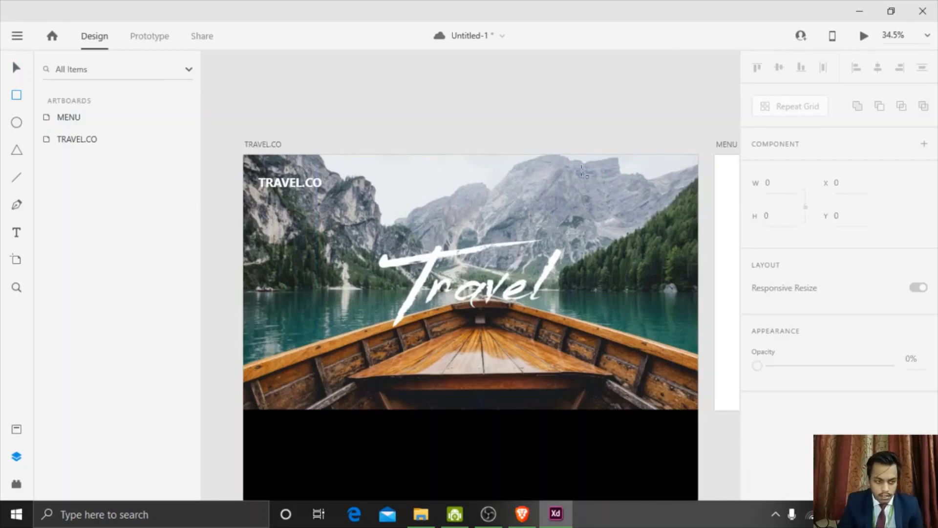
drag(643, 174, 690, 201)
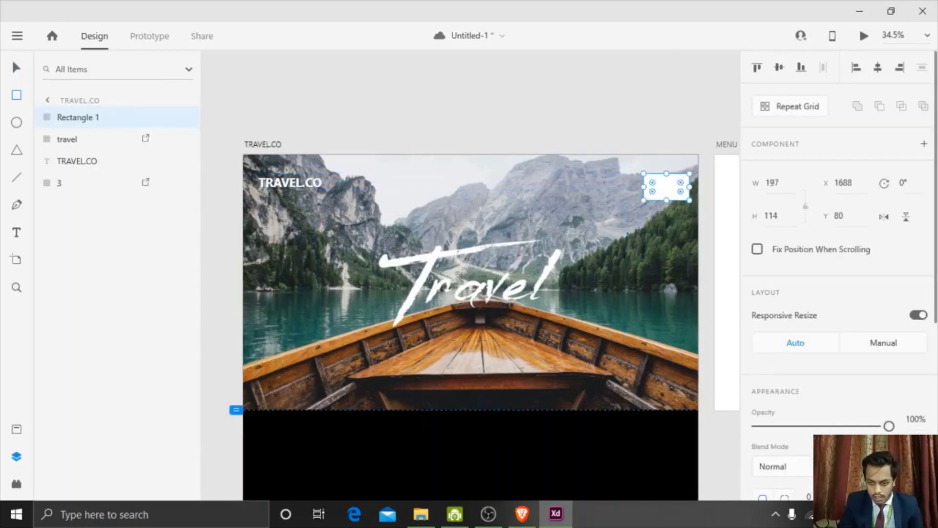
scroll(806, 327, down, 4)
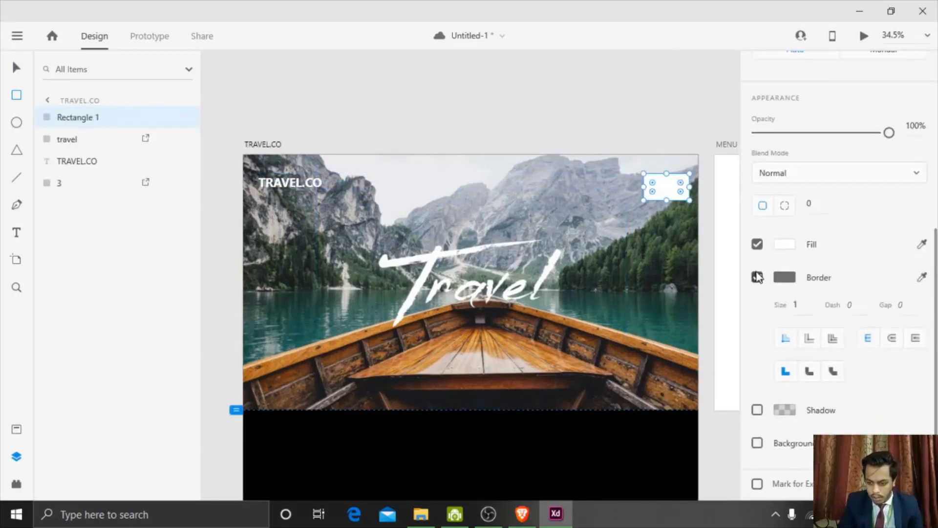
click(756, 274)
click(421, 514)
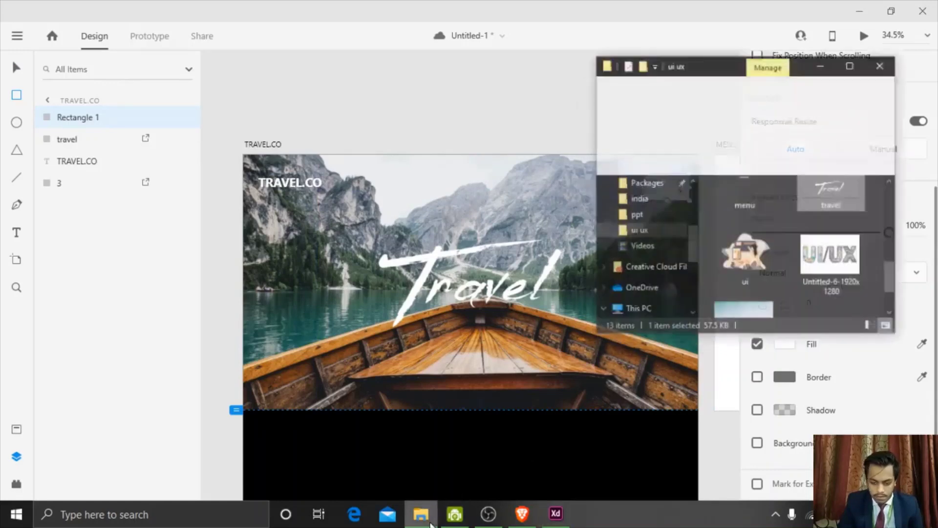
scroll(916, 247, up, 1)
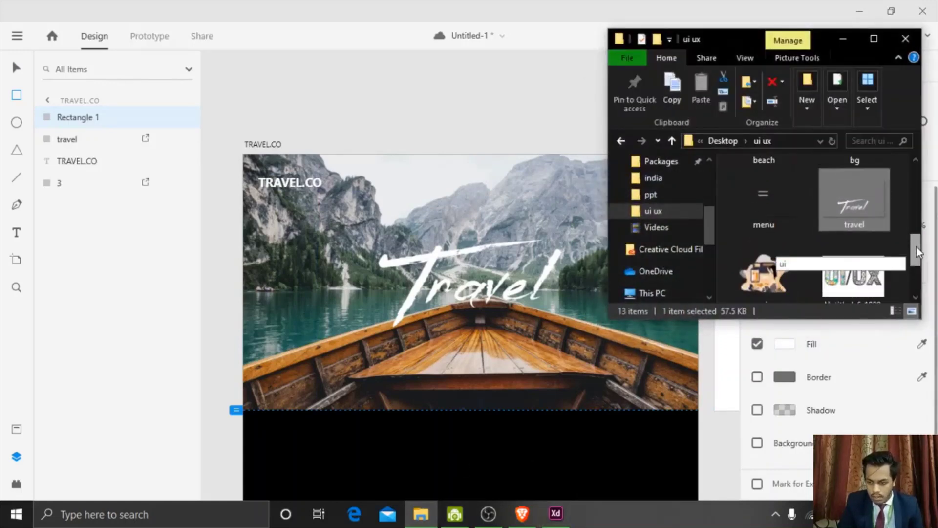
drag(729, 39, 792, 40)
drag(827, 198, 657, 192)
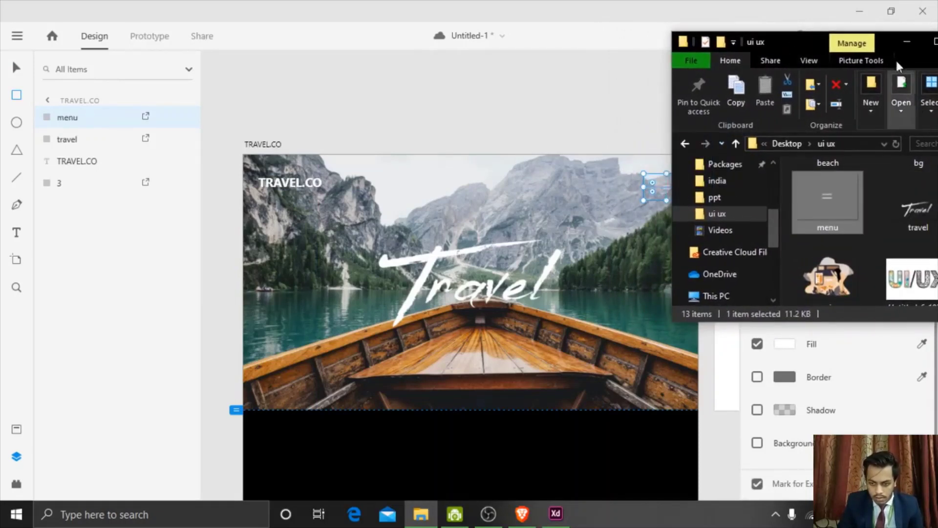
click(905, 45)
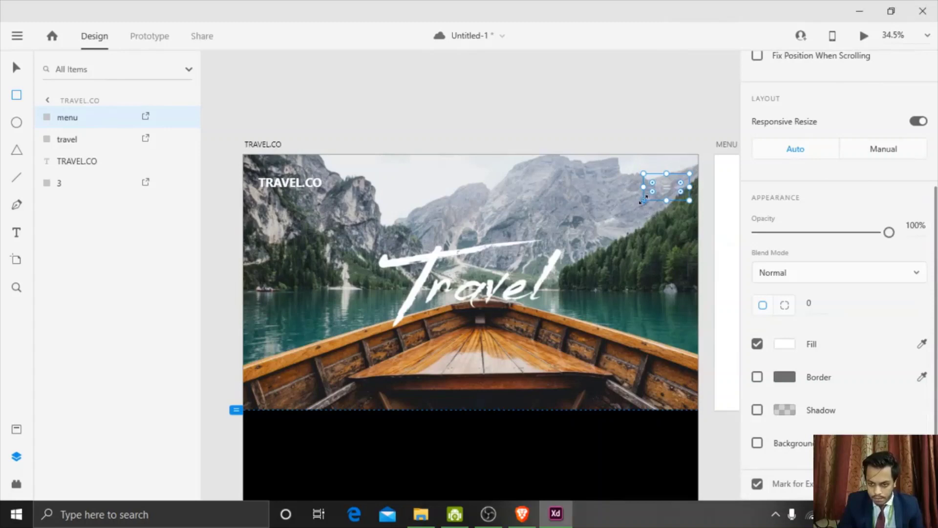
Step: Resize the hamburger icon and move it to the top-right corner, level with the TRAVEL.CO heading
drag(643, 199, 573, 264)
click(15, 68)
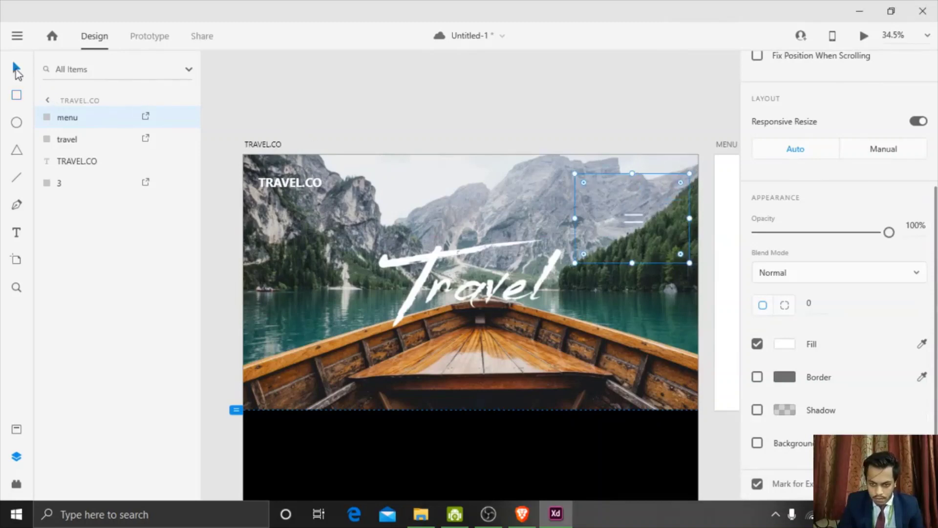
drag(637, 233, 666, 195)
key(Escape)
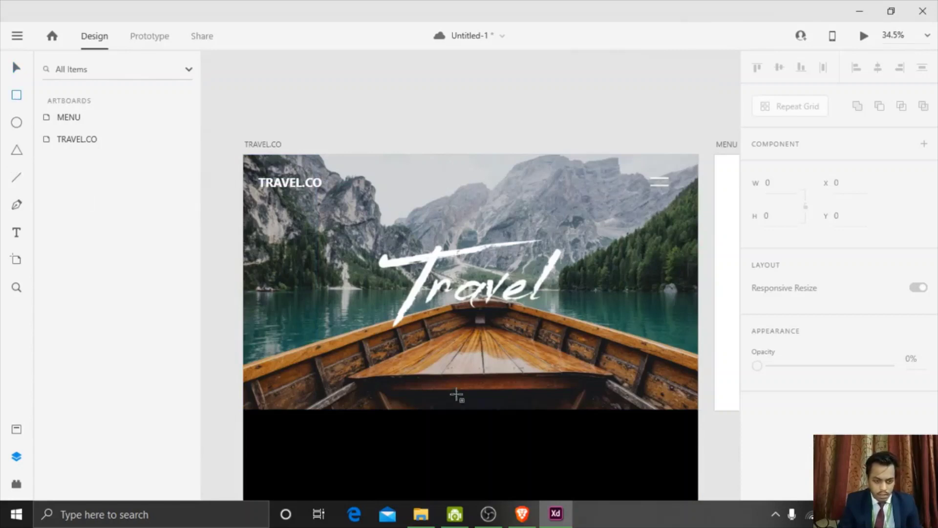
Step: Draw a borderless rectangle on the boat below Travel and round its corners to radius 73
drag(421, 341, 518, 376)
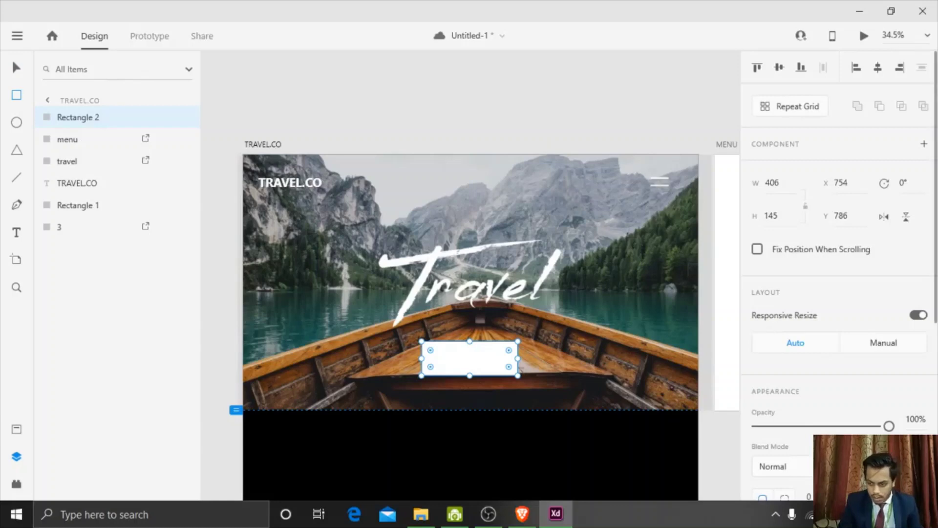
scroll(923, 386, down, 5)
scroll(924, 390, down, 1)
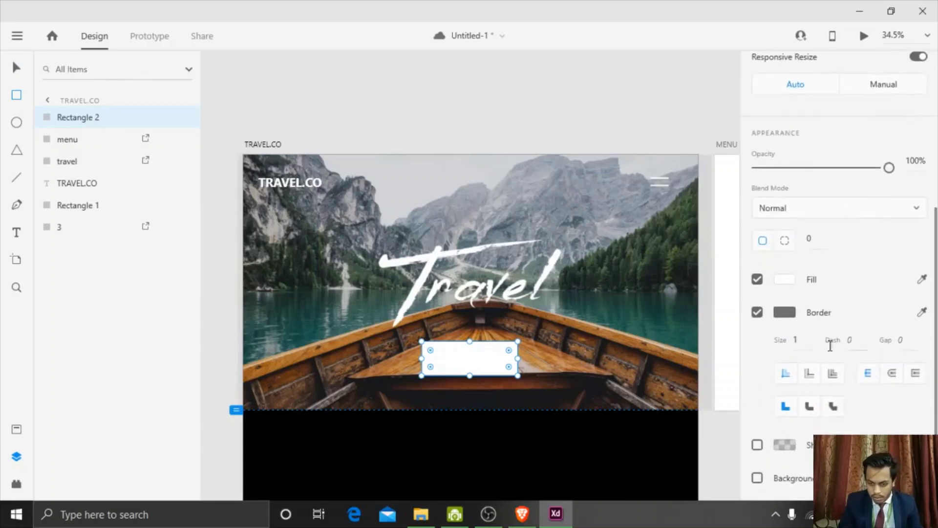
click(758, 314)
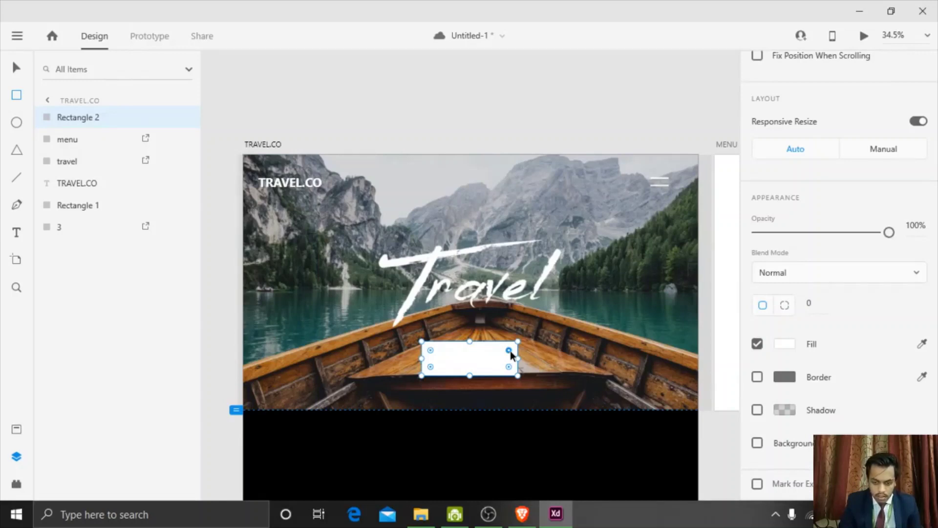
drag(509, 349, 489, 360)
Step: Fill the pill shape lime green and shorten it to about 374×113
click(16, 67)
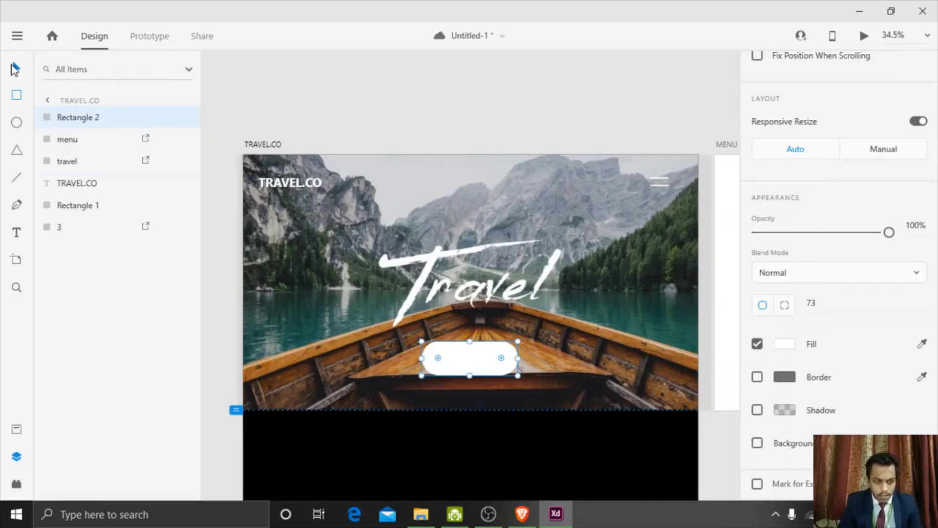
double_click(456, 346)
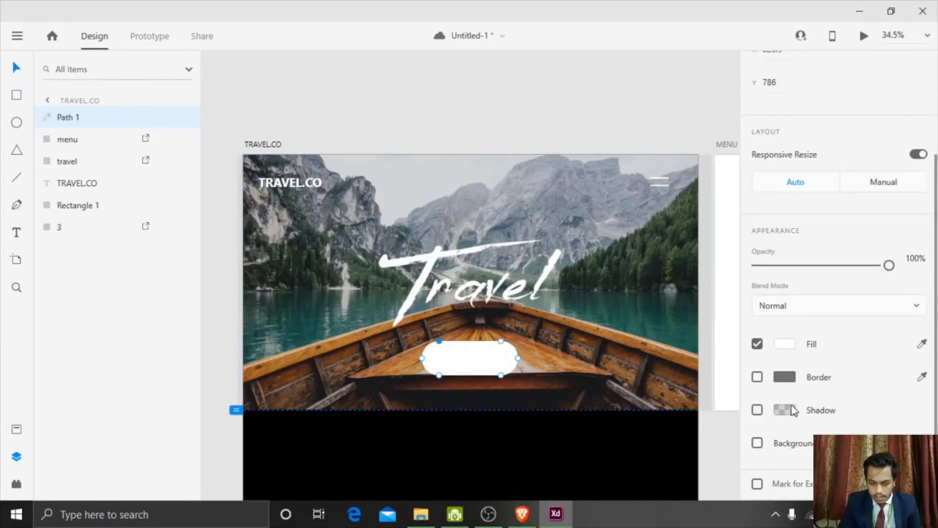
click(784, 344)
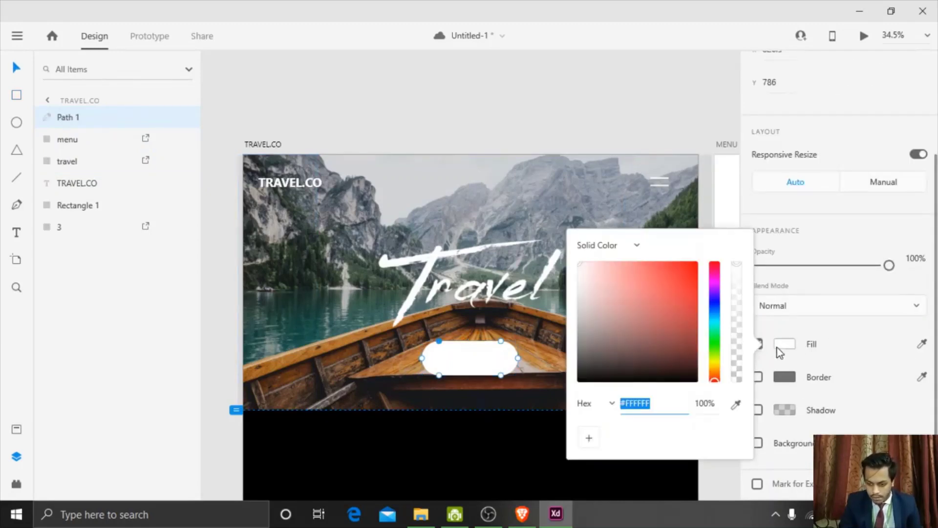
click(714, 362)
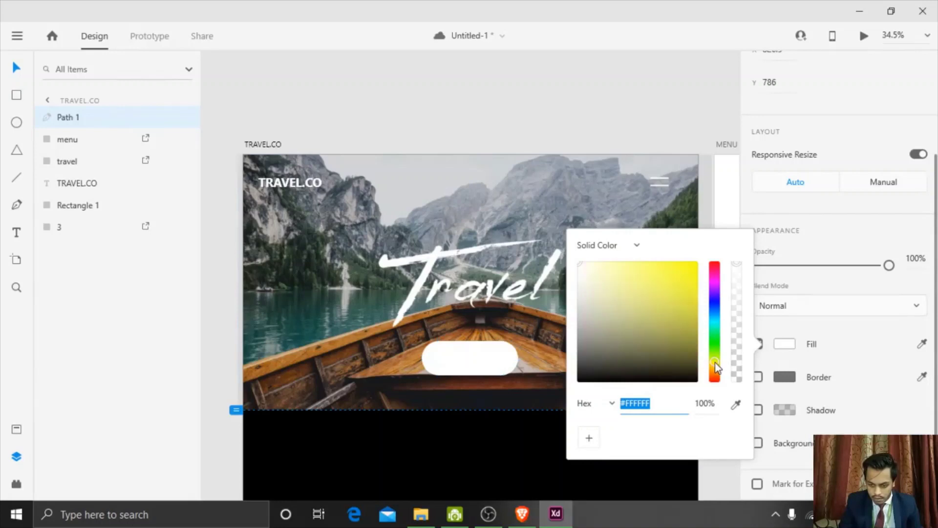
click(693, 273)
click(674, 107)
click(476, 361)
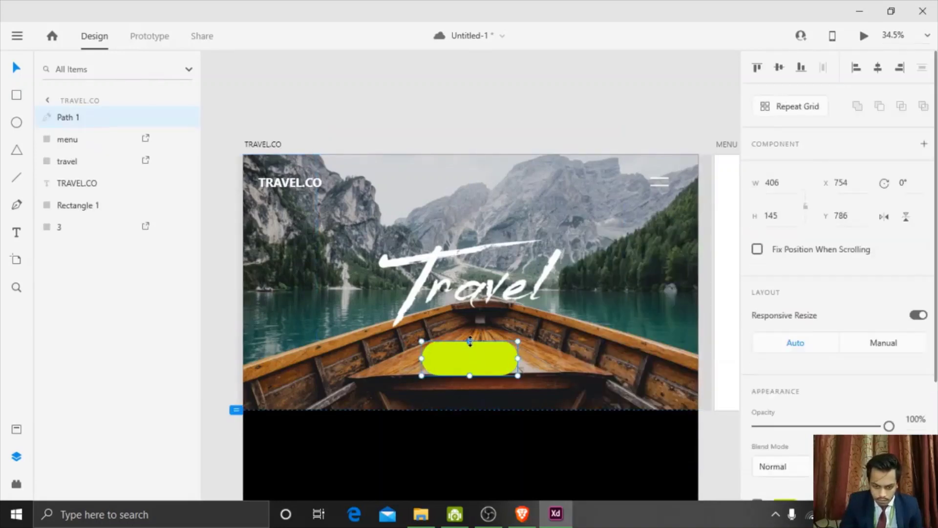
mouse_move(470, 341)
mouse_down()
mouse_move(468, 356)
mouse_move(429, 362)
mouse_move(469, 352)
mouse_up()
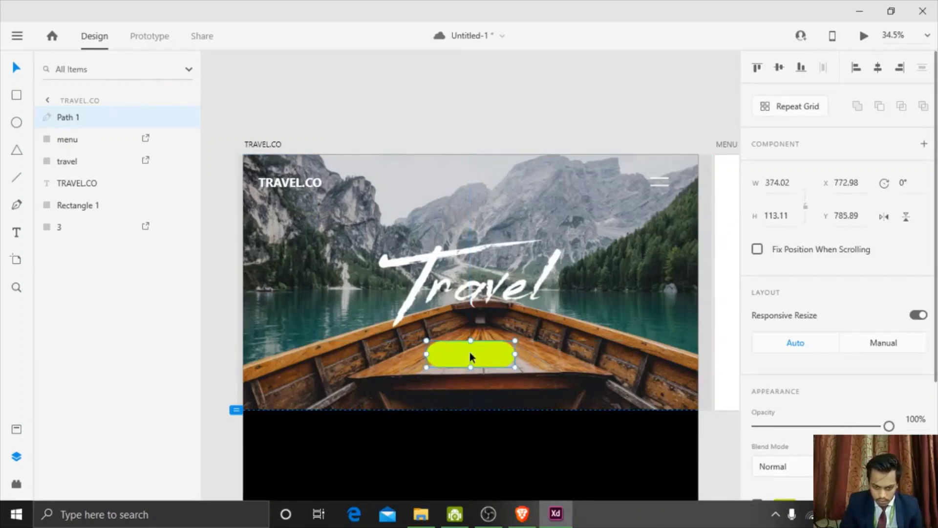
click(469, 292)
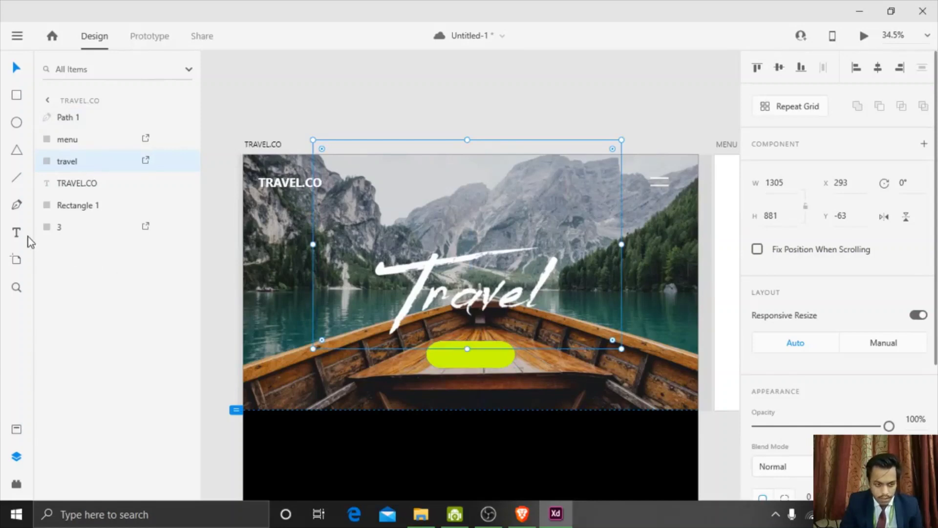
Step: Add a white 'SIGN UP' label on the lime button and scale it to Segoe UI Bold size 61
click(450, 364)
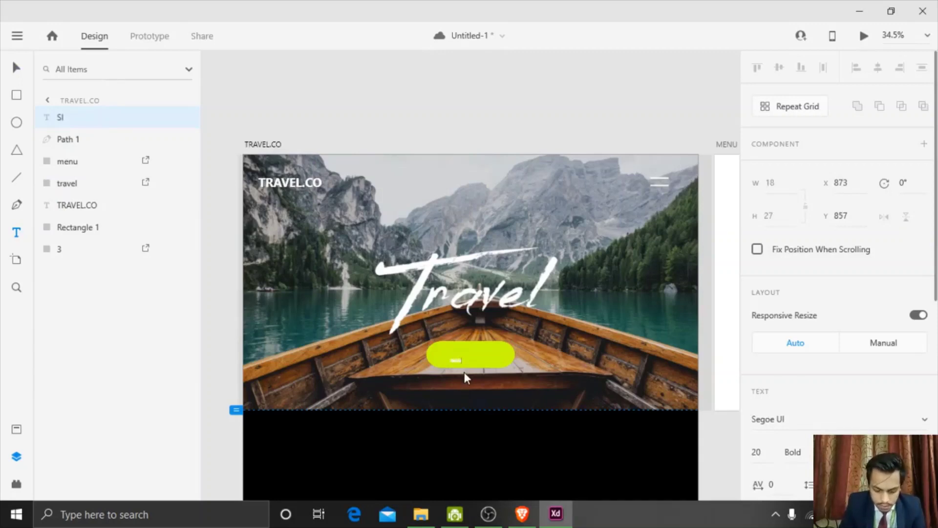
text(SI)
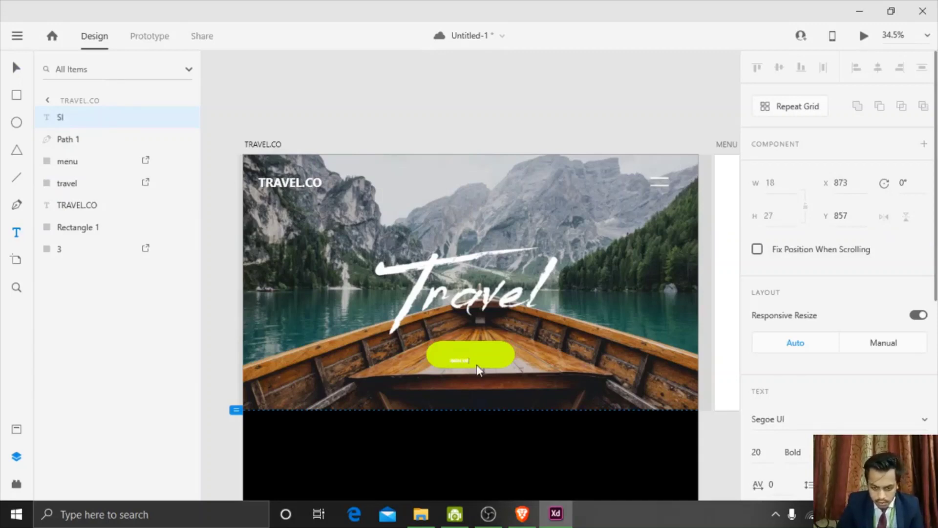
text(GN UP)
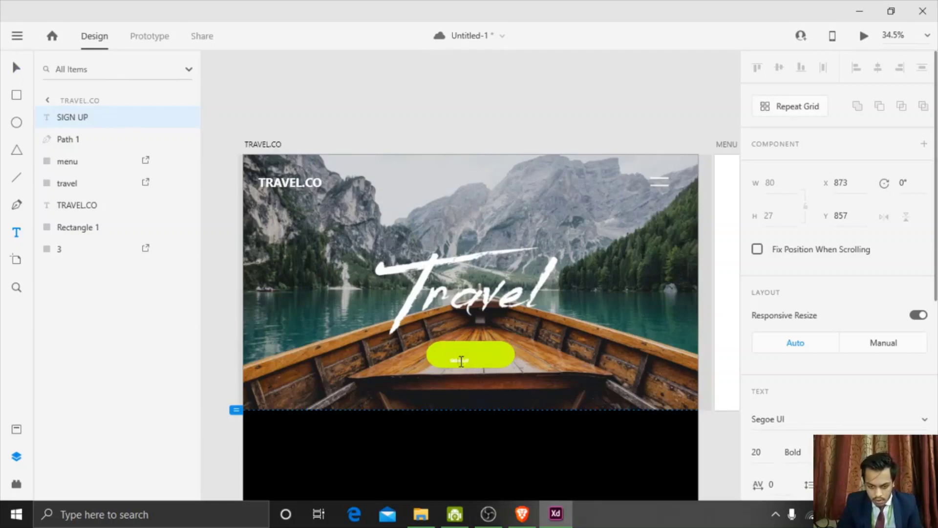
click(16, 68)
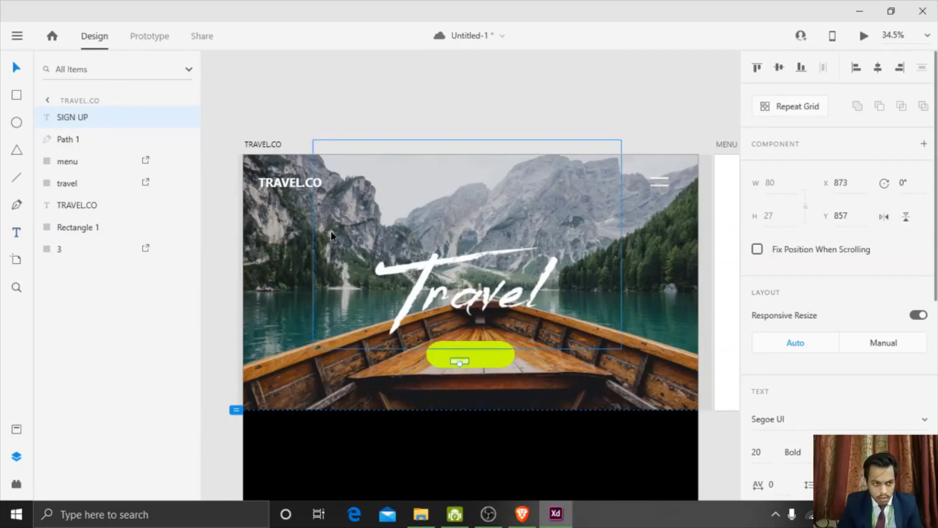
mouse_move(460, 362)
mouse_down()
mouse_move(459, 381)
mouse_move(487, 355)
mouse_move(473, 353)
mouse_up()
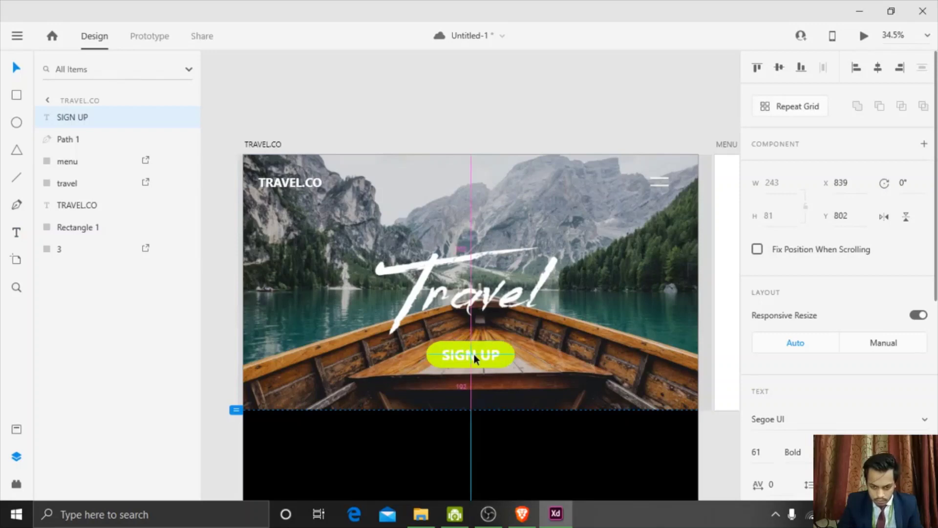
click(714, 417)
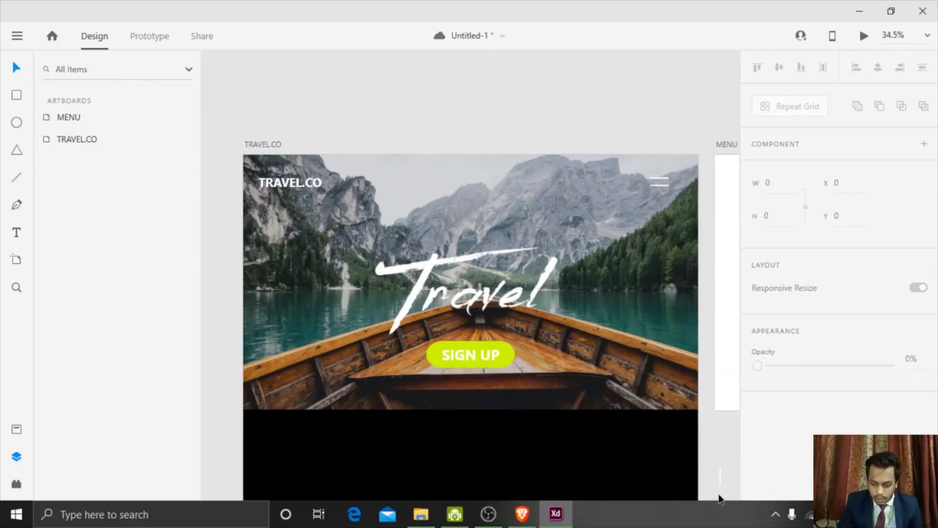
Step: Scroll to the black section and start a text box there, discarding the empty one
scroll(721, 496, down, 3)
scroll(717, 500, down, 2)
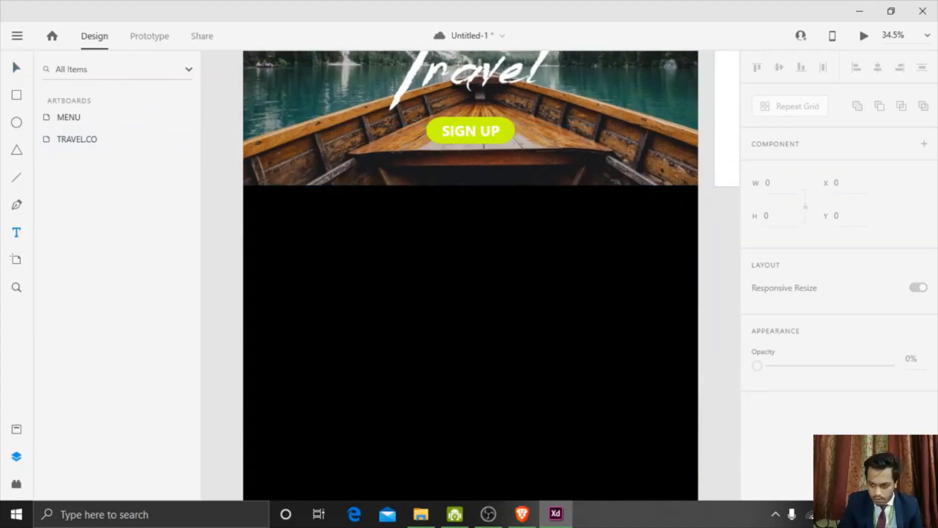
click(341, 243)
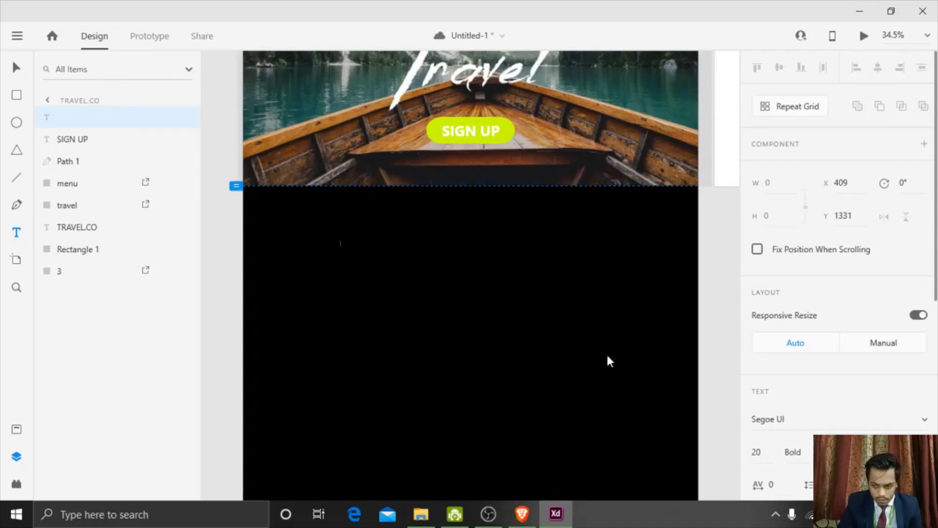
scroll(919, 378, down, 5)
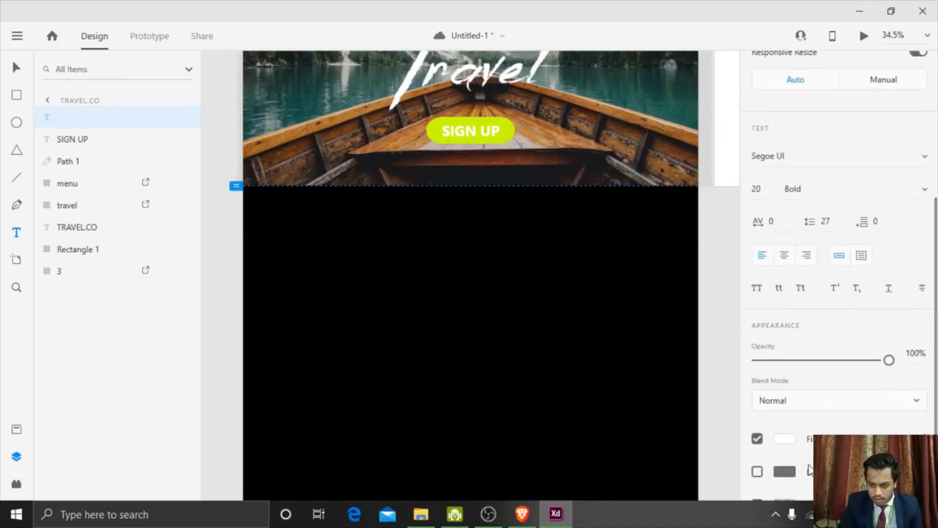
click(786, 442)
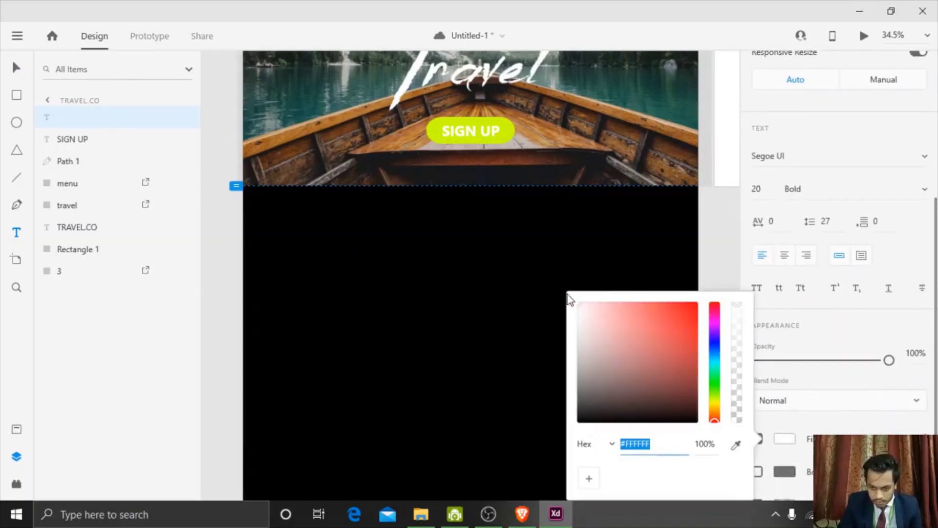
click(661, 235)
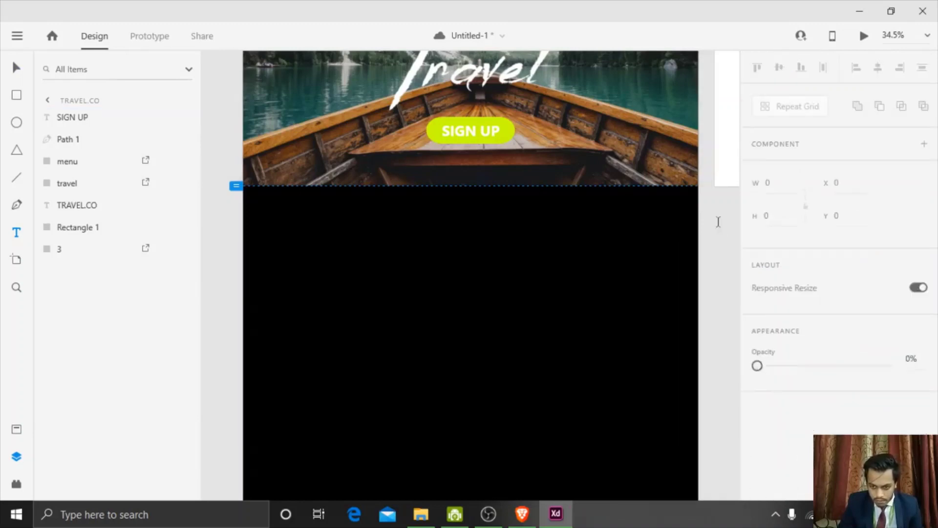
Step: Type a white 'DESTINATION' heading at size 105 and move it to the section's left edge
click(410, 219)
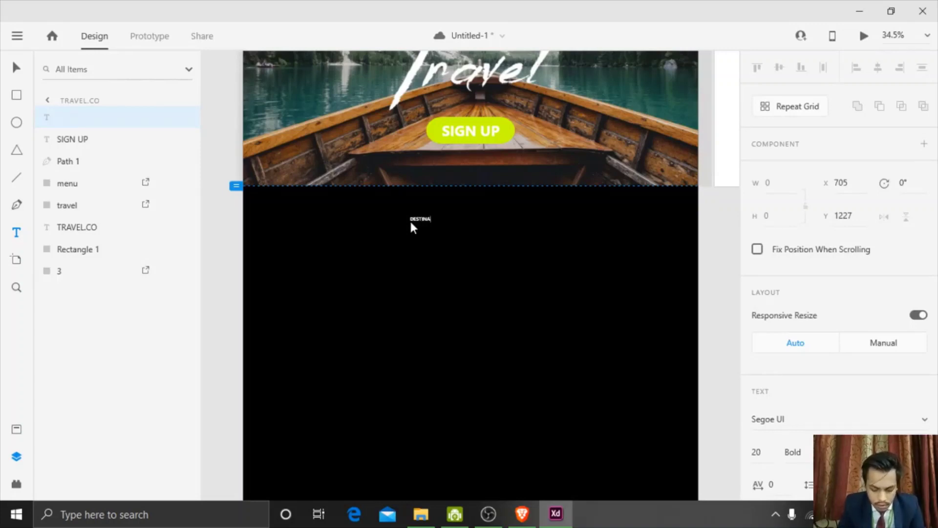
text(DESTINATION)
key(Escape)
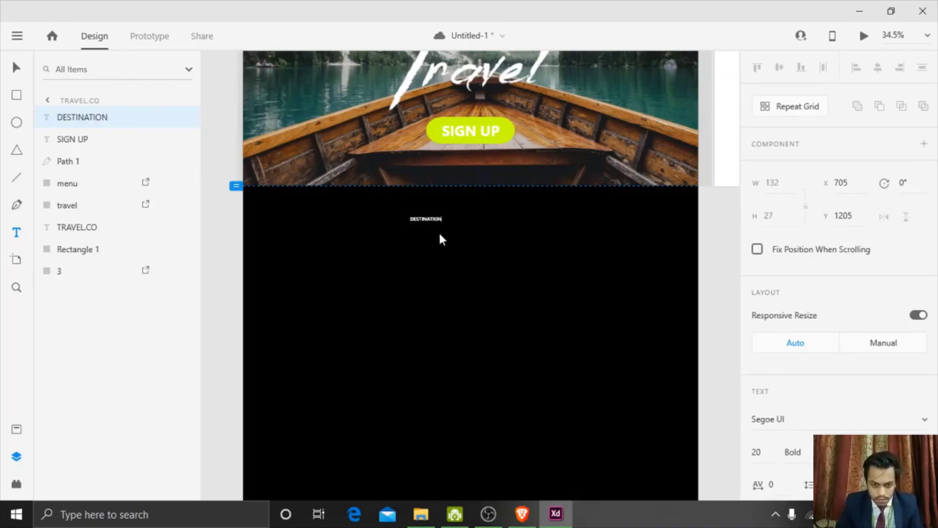
key(ctrl+shift+period)
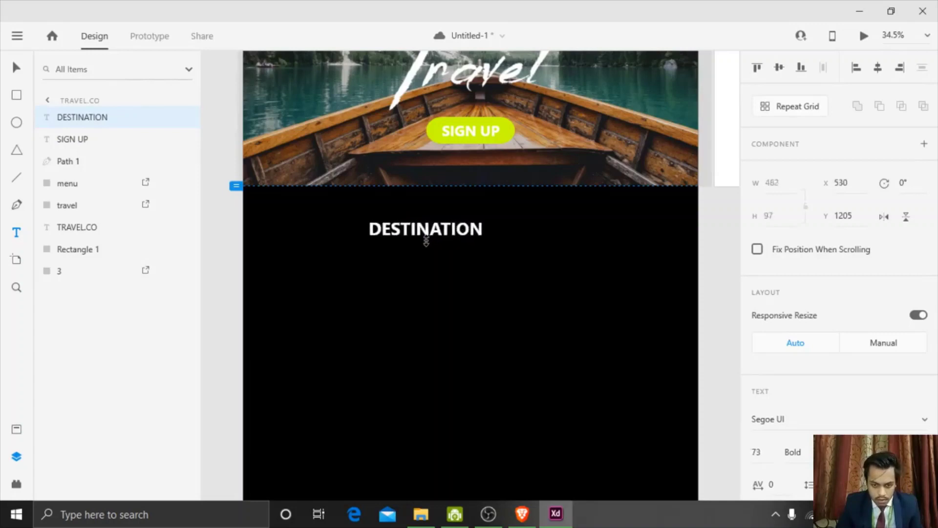
click(440, 227)
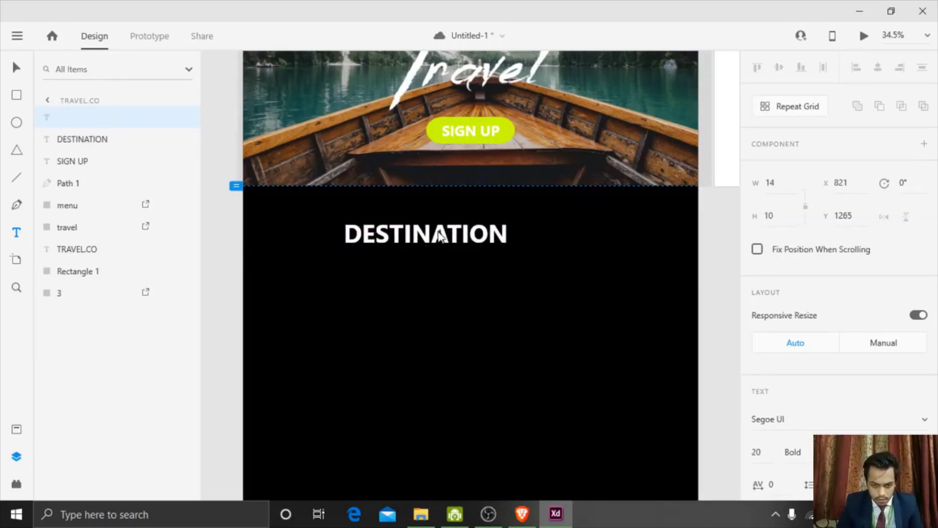
click(13, 71)
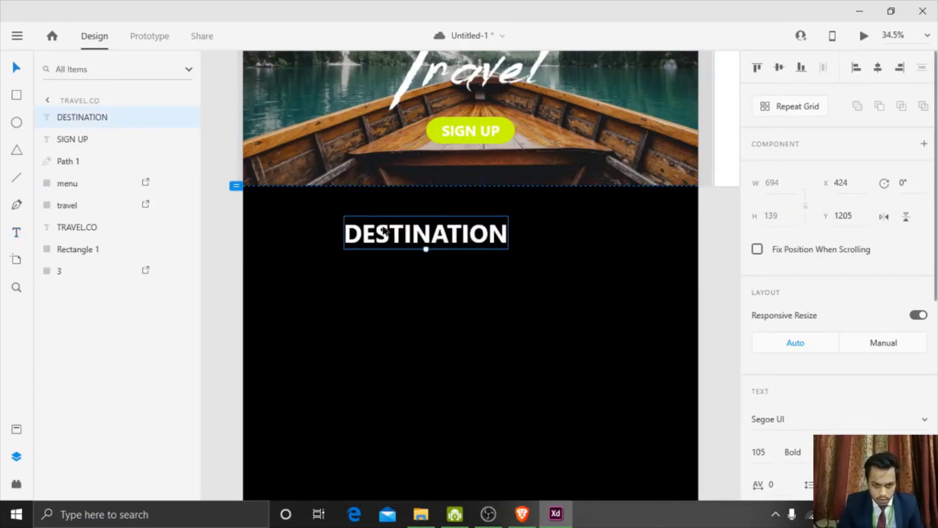
drag(380, 234, 311, 232)
Step: Set DESTINATION's character spacing to 10
scroll(909, 302, down, 8)
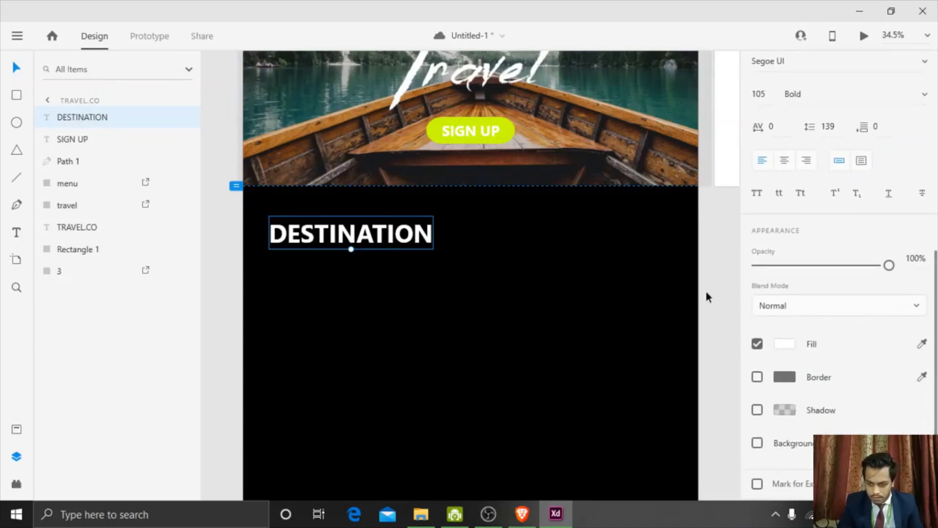
click(772, 128)
text(10)
key(Return)
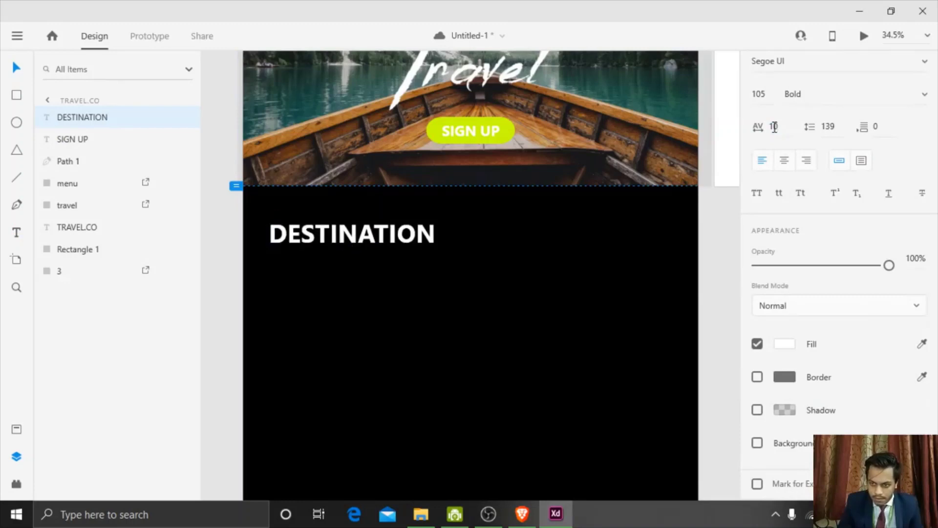
Step: Draw a white rectangle below DESTINATION and Repeat Grid it into a row of four 318×450 cards
click(713, 239)
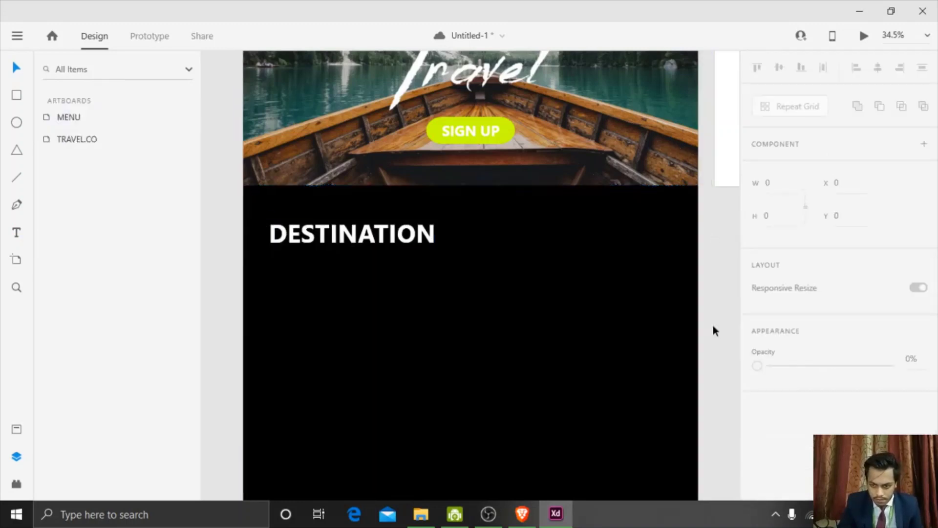
scroll(715, 469, down, 1)
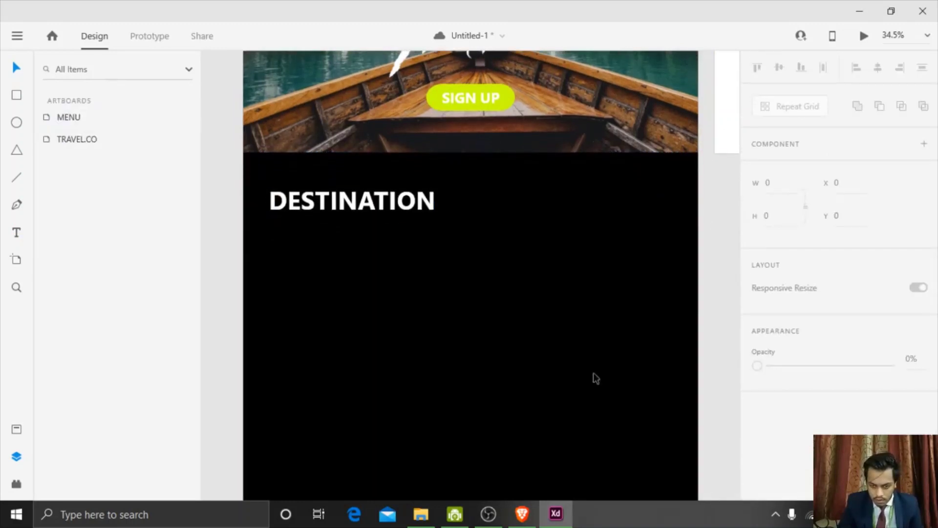
click(17, 96)
drag(269, 255, 346, 363)
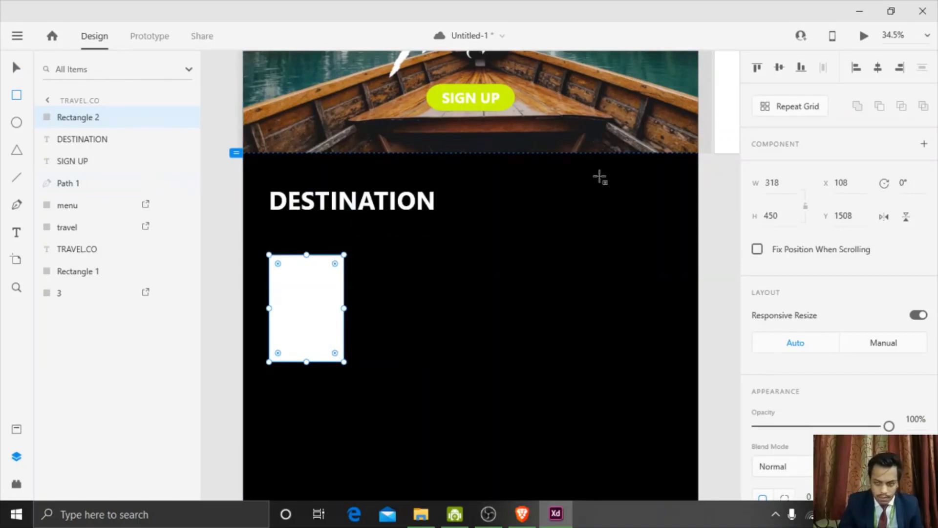
click(808, 110)
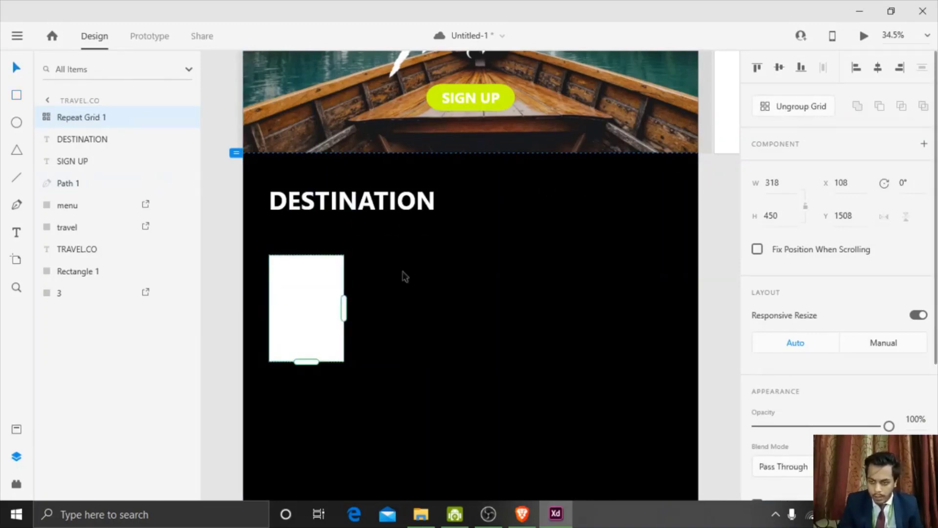
drag(344, 307, 495, 320)
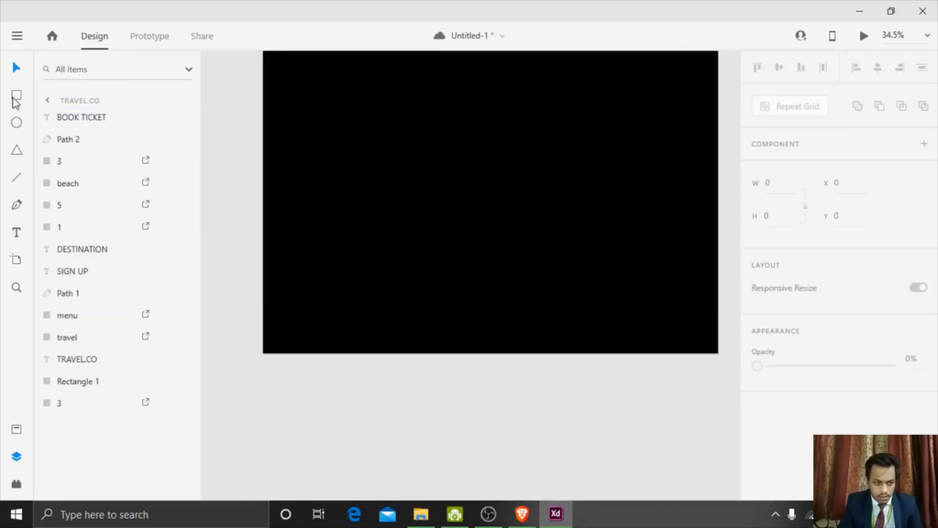
click(16, 94)
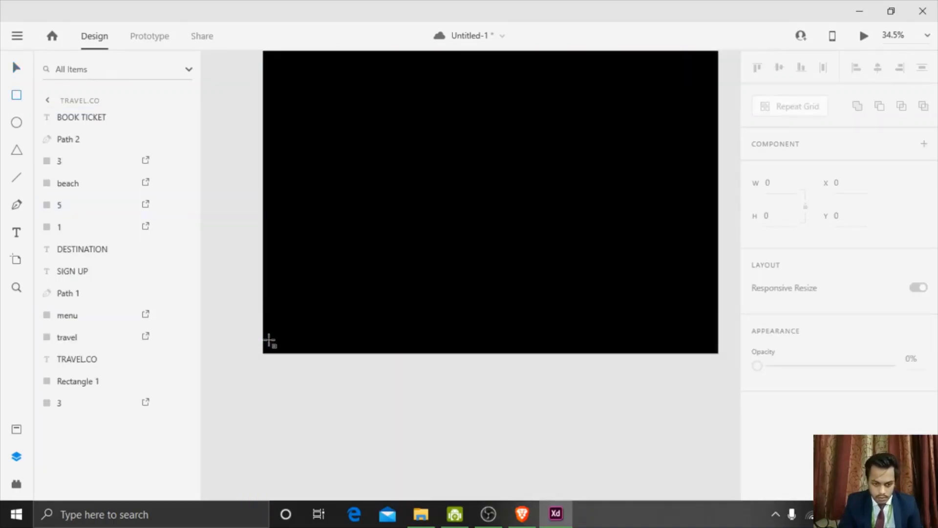
mouse_move(264, 350)
mouse_down()
mouse_move(362, 104)
mouse_move(444, 94)
mouse_move(464, 72)
mouse_move(482, 75)
mouse_move(494, 98)
mouse_up()
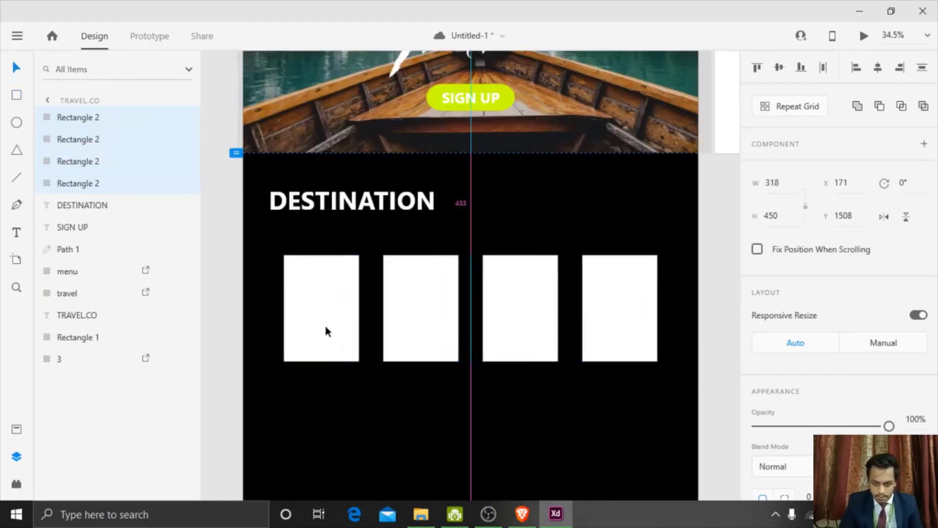
drag(326, 331, 326, 332)
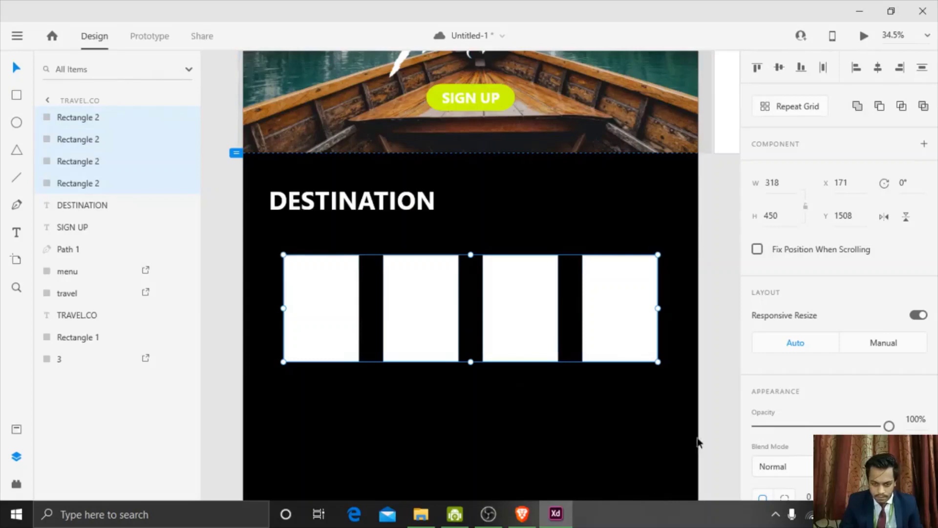
click(697, 442)
Step: Fill the first two cards with image 1 (coastline) and the sea photo from the ui ux folder
click(423, 515)
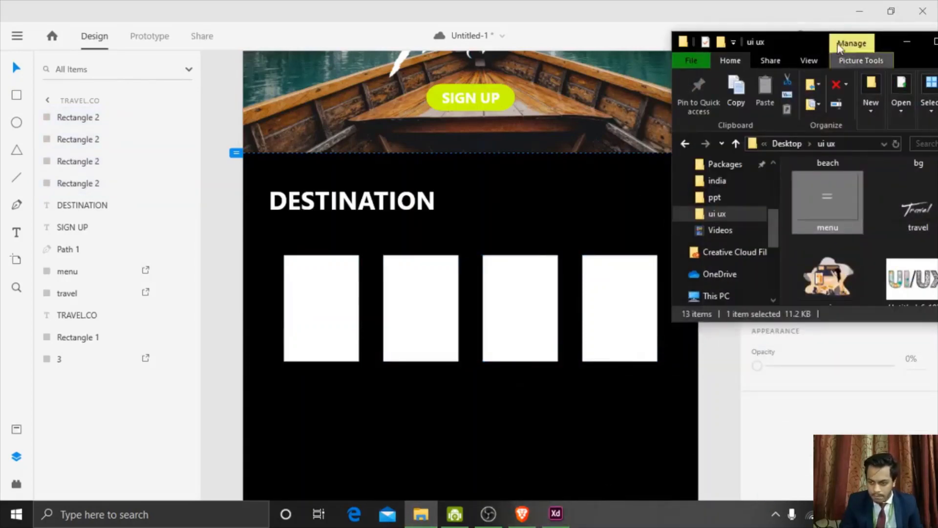
drag(801, 48, 717, 19)
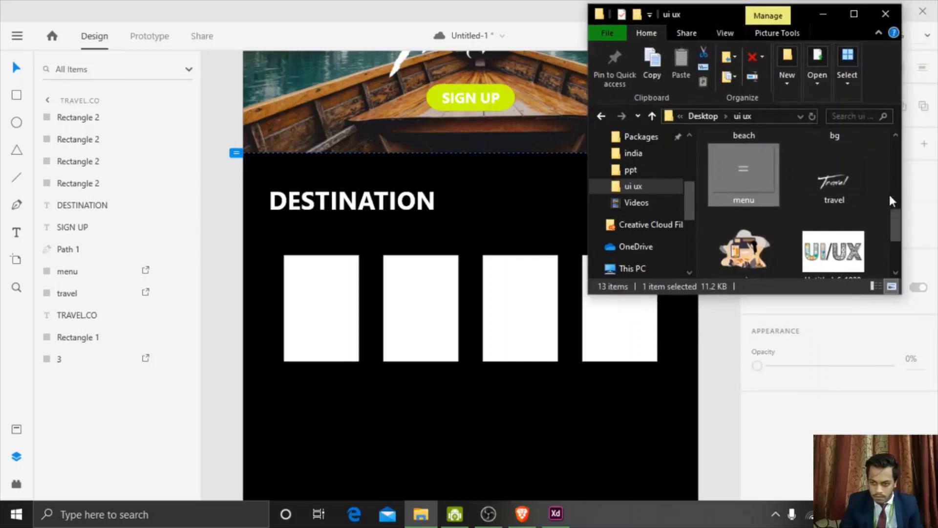
drag(896, 234, 890, 157)
click(776, 181)
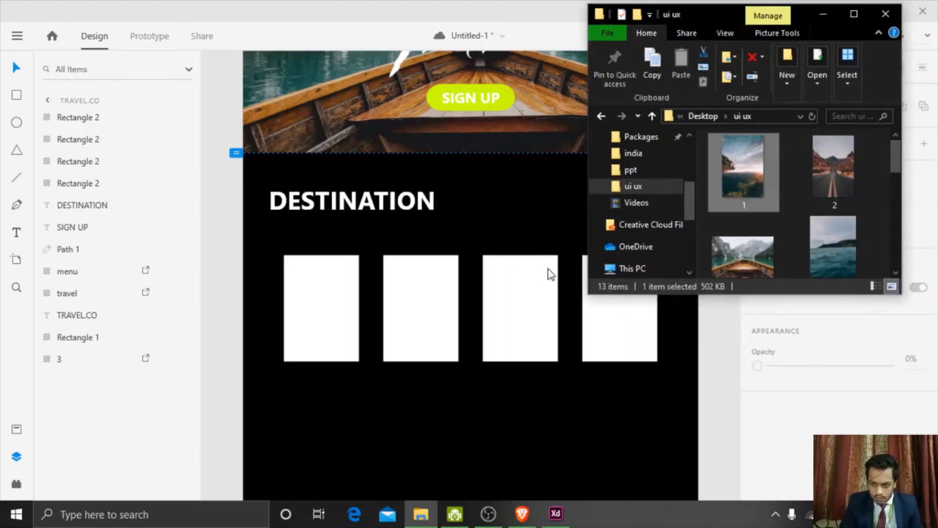
drag(550, 274, 309, 330)
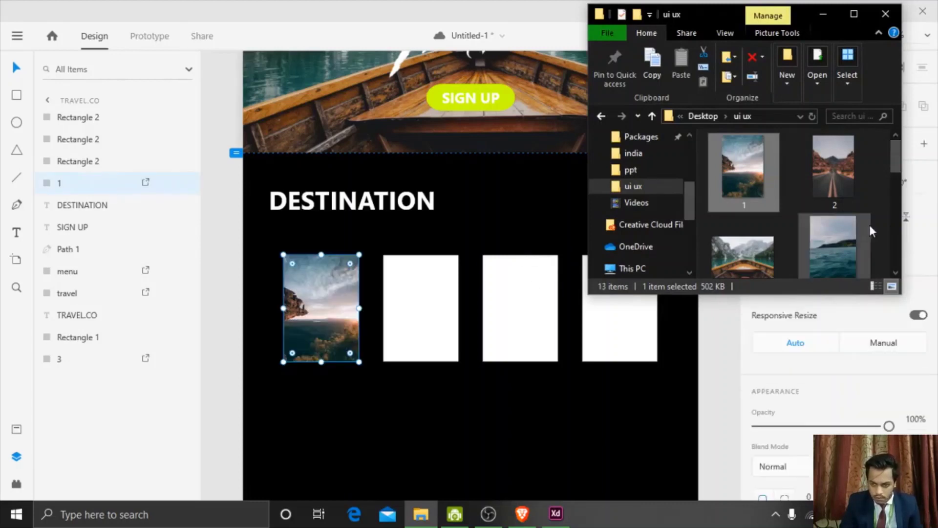
click(830, 235)
drag(540, 288, 394, 310)
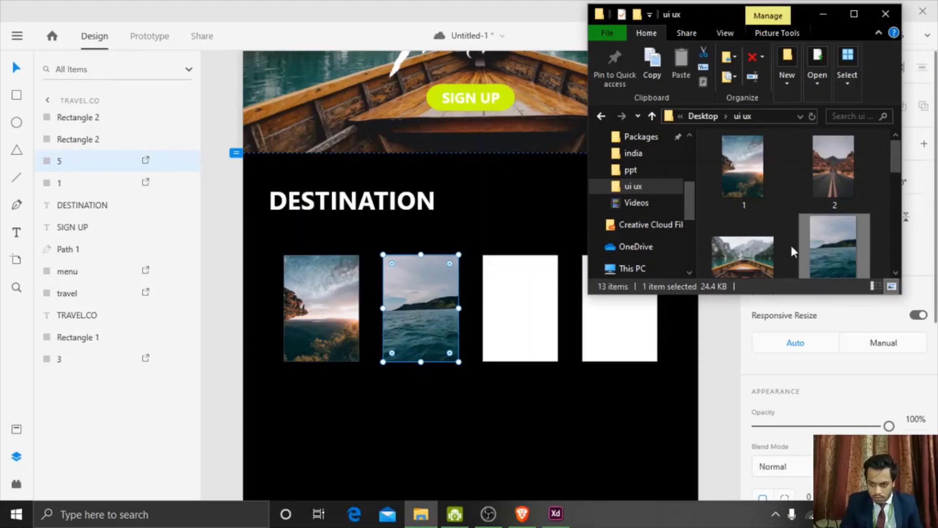
Step: Place the boat photo in the fourth card and the beach-umbrella photo in the third
drag(743, 257, 635, 332)
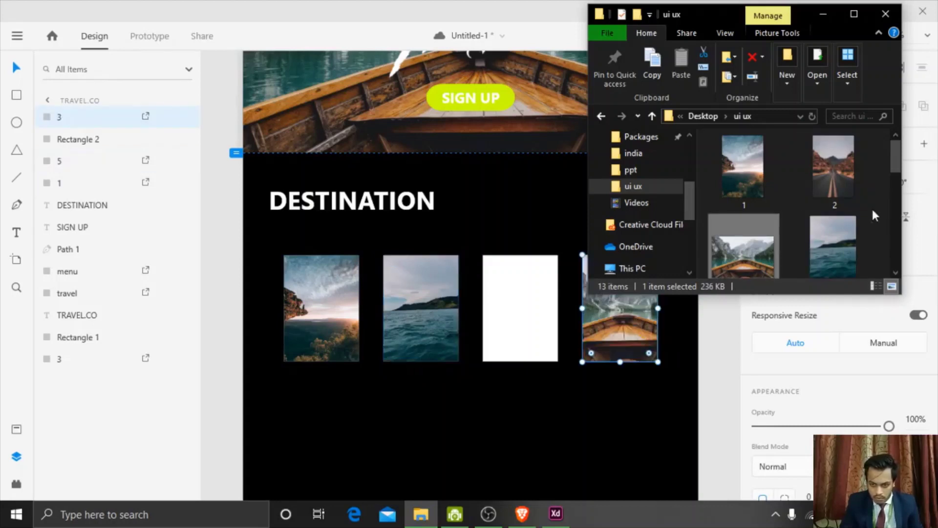
scroll(887, 205, down, 5)
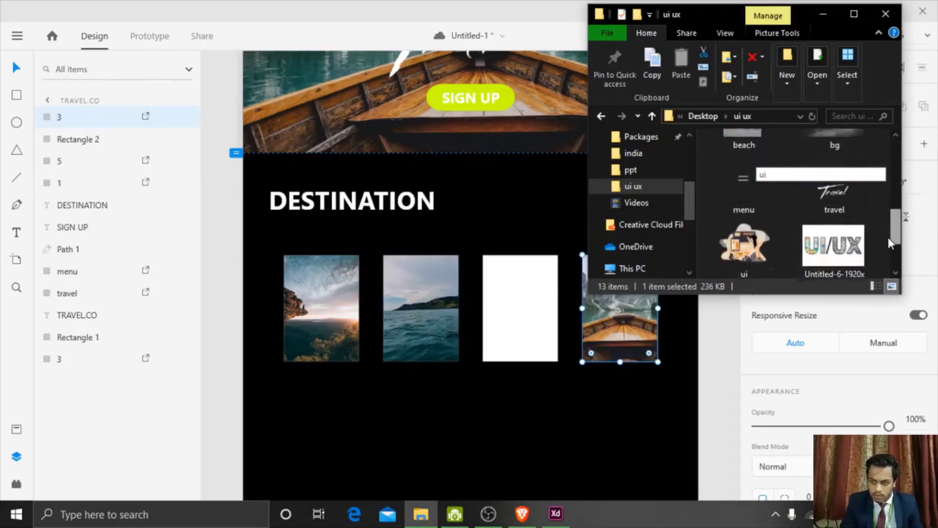
scroll(887, 232, up, 1)
drag(732, 155, 509, 306)
click(728, 356)
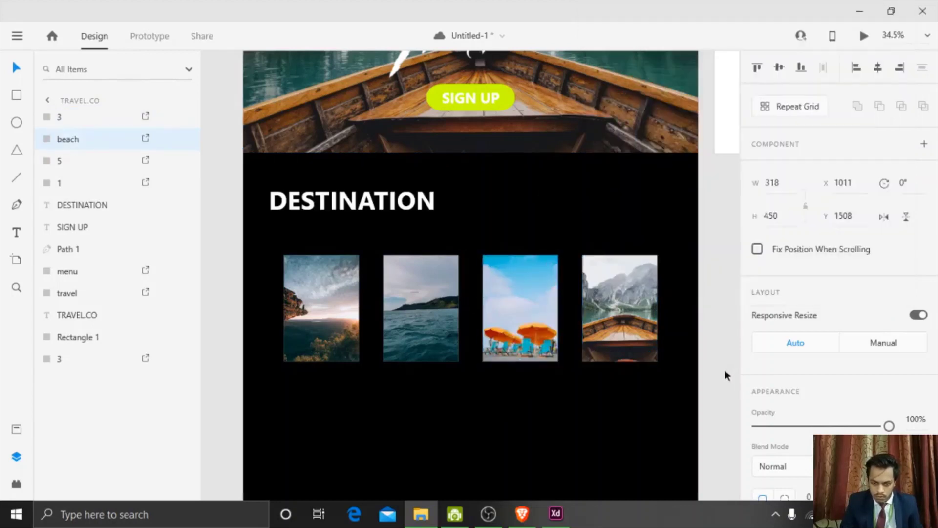
scroll(720, 498, down, 2)
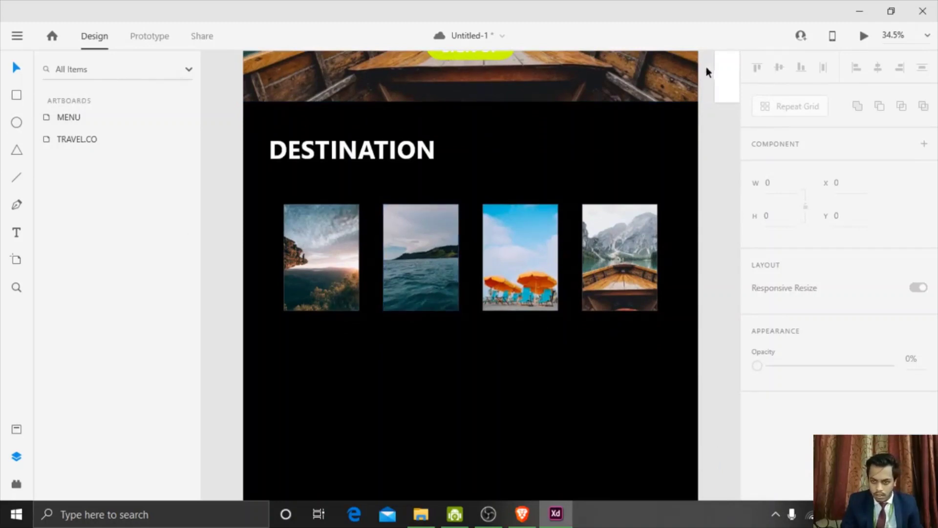
Step: Duplicate the SIGN UP button and move the copy beside DESTINATION
scroll(706, 73, up, 3)
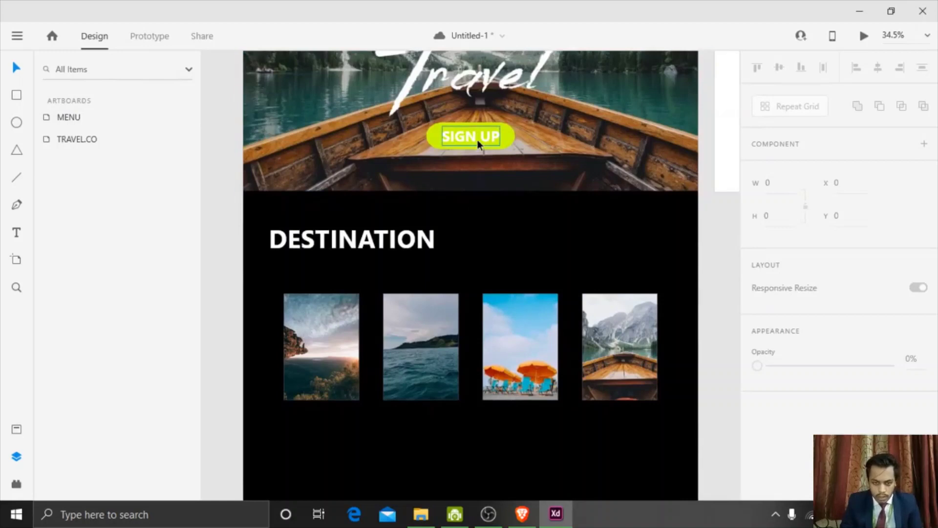
click(476, 140)
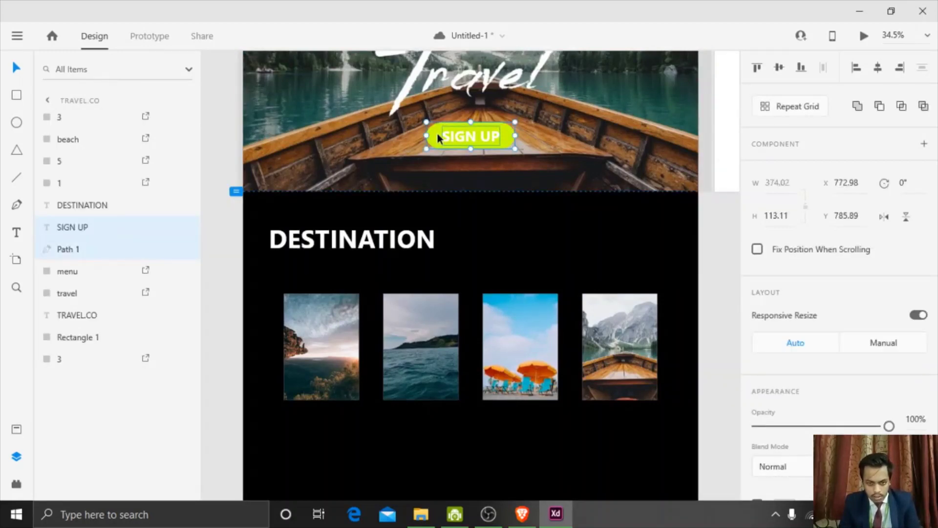
key(ctrl+d)
drag(432, 135, 576, 240)
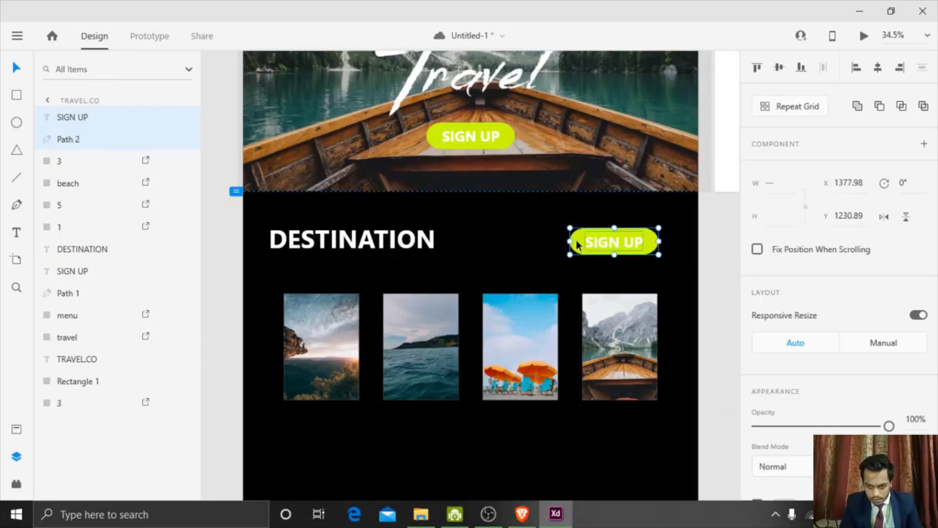
Step: Set the copied button's label fill to black #000000
double_click(592, 242)
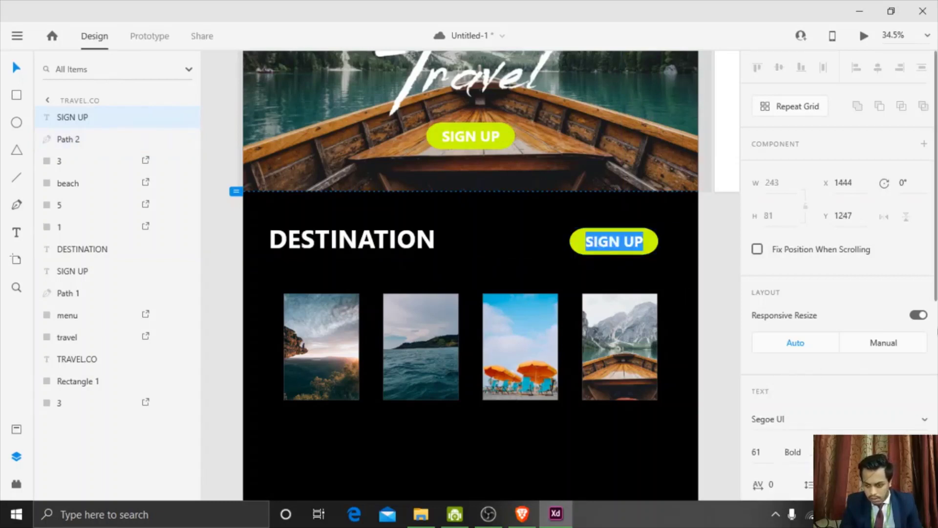
scroll(923, 362, down, 6)
scroll(765, 345, down, 3)
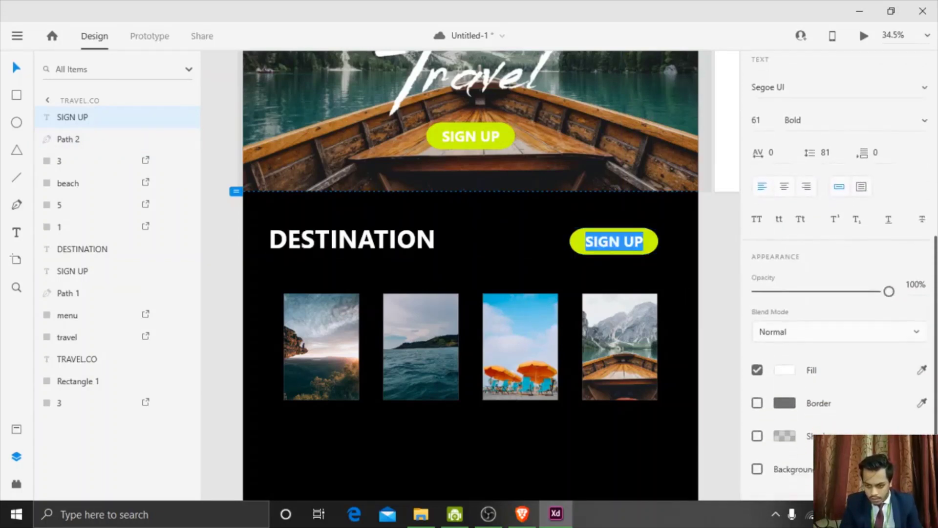
key(Escape)
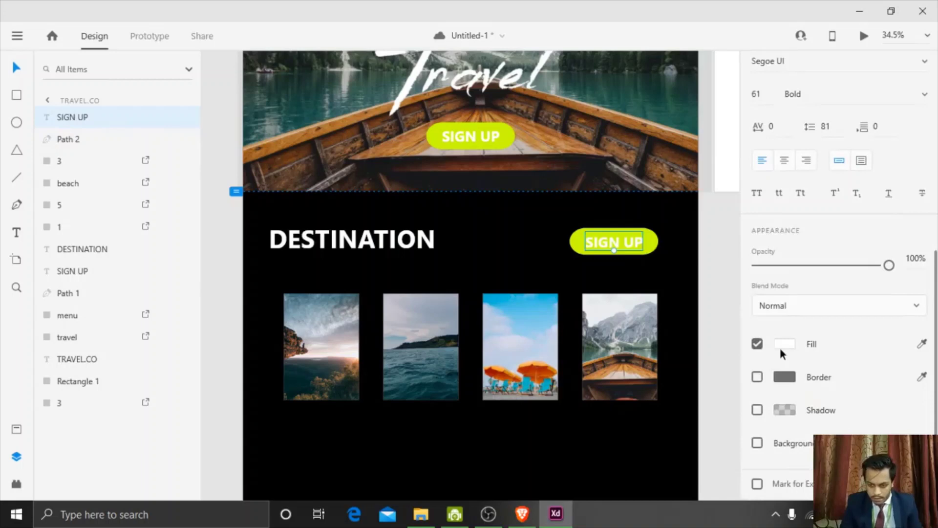
click(782, 345)
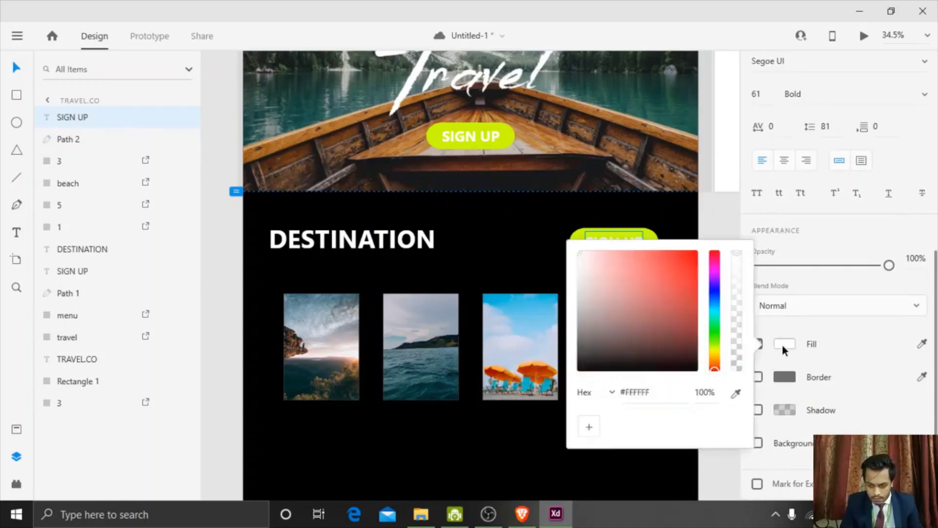
click(782, 344)
click(782, 345)
click(578, 369)
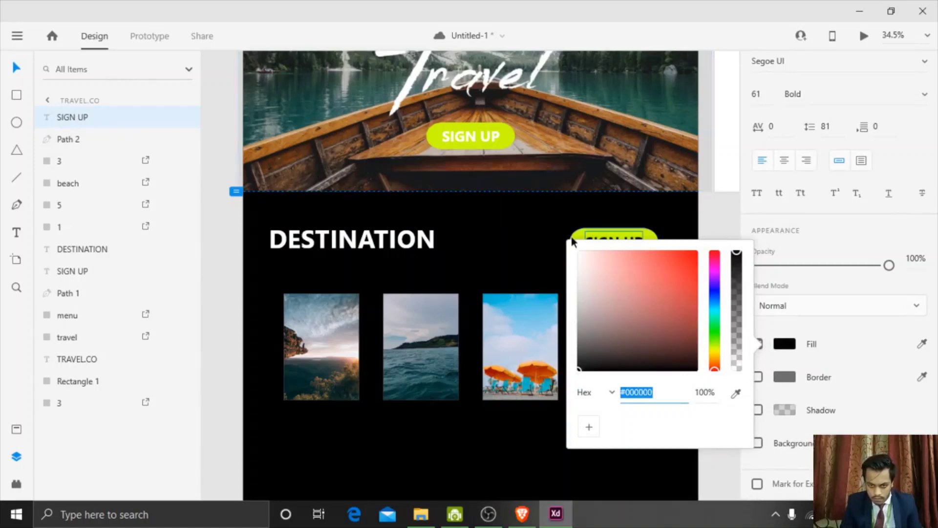
click(597, 241)
Step: Retype the copy's label as 'BOOK TICKET' and nudge it onto the button
double_click(598, 240)
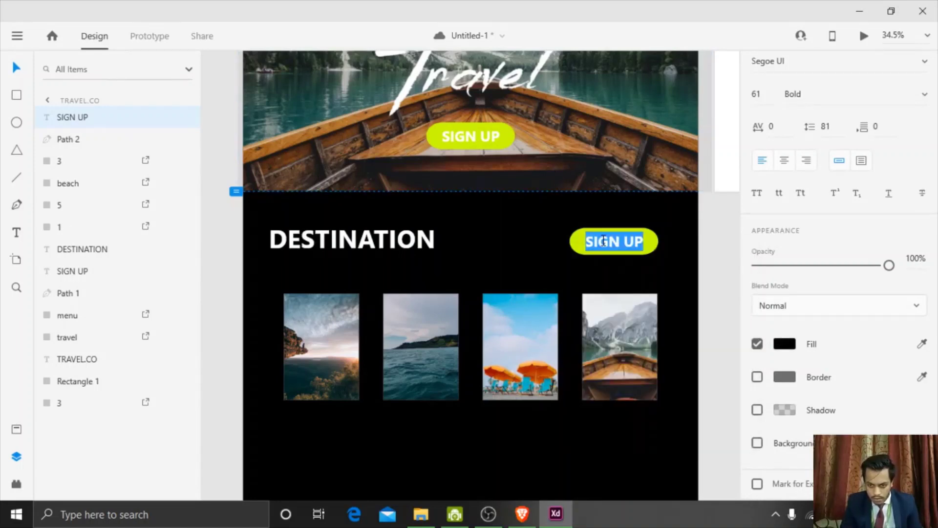
key(BackSpace)
text(BOO)
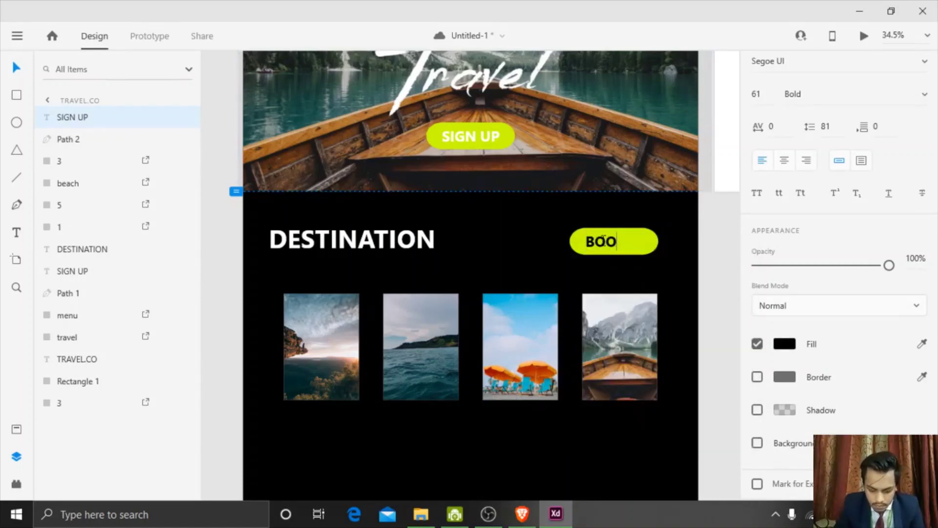
text(K TIC)
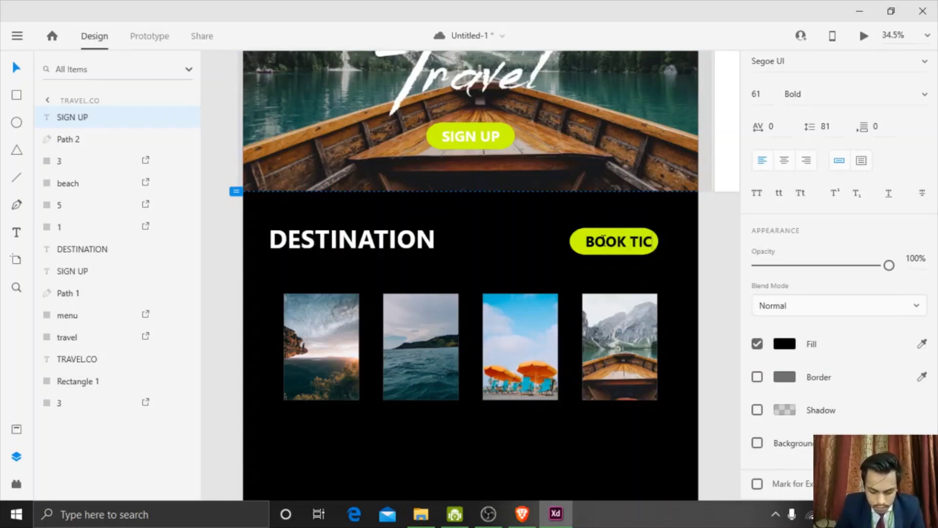
text(KET)
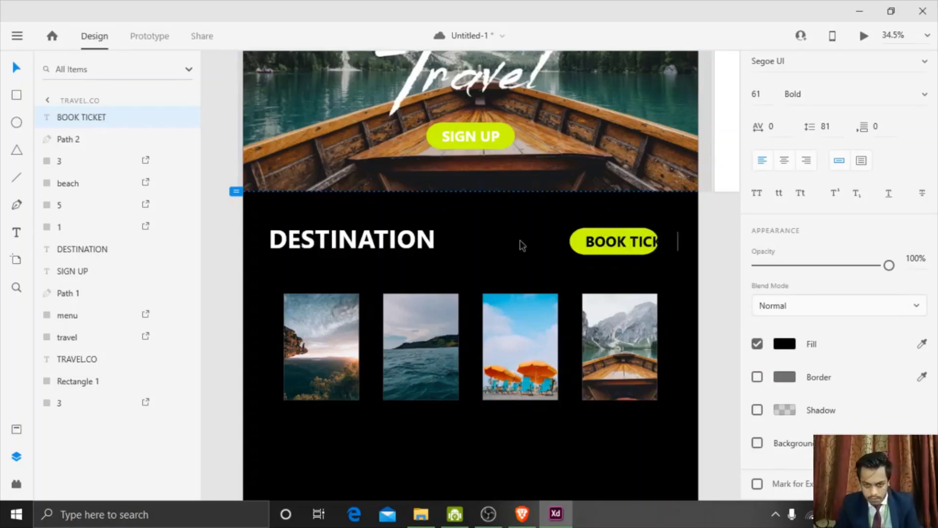
mouse_move(630, 246)
mouse_down()
mouse_move(622, 241)
mouse_move(617, 256)
mouse_move(622, 247)
mouse_up()
Step: Set the header overlay rectangle's opacity to 10% and make the original SIGN UP text black
click(652, 139)
key(1)
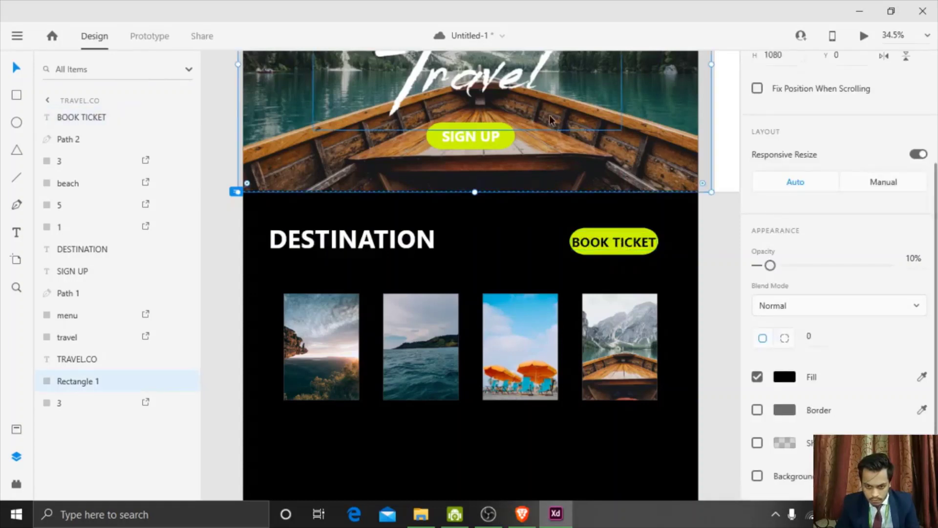
click(457, 131)
scroll(923, 428, down, 4)
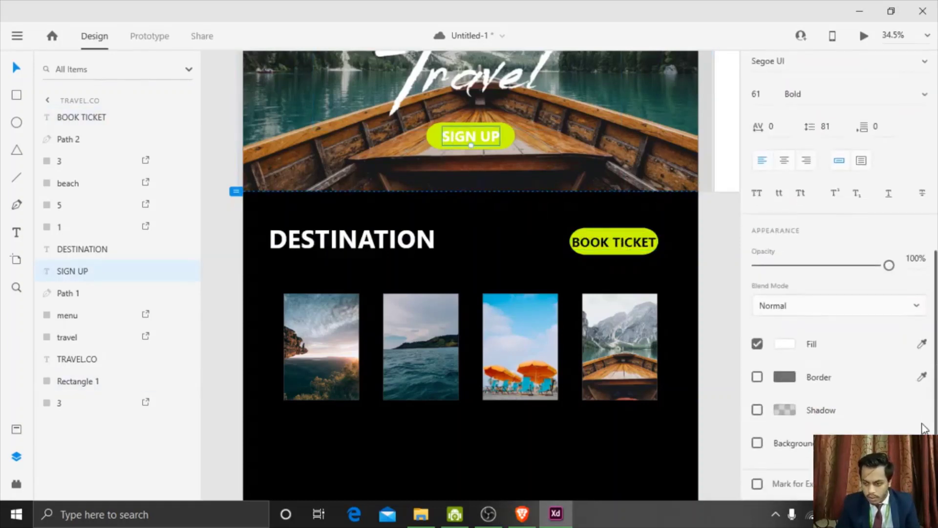
click(794, 348)
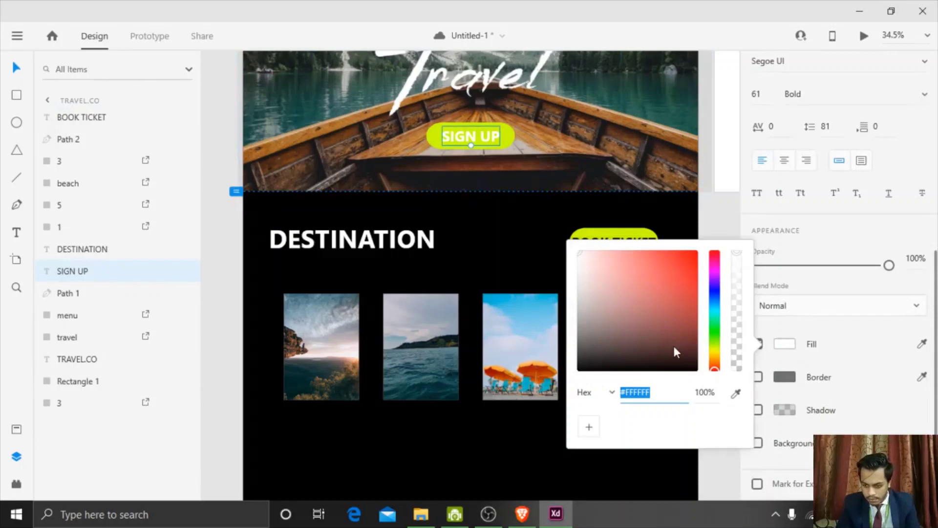
drag(673, 344, 580, 377)
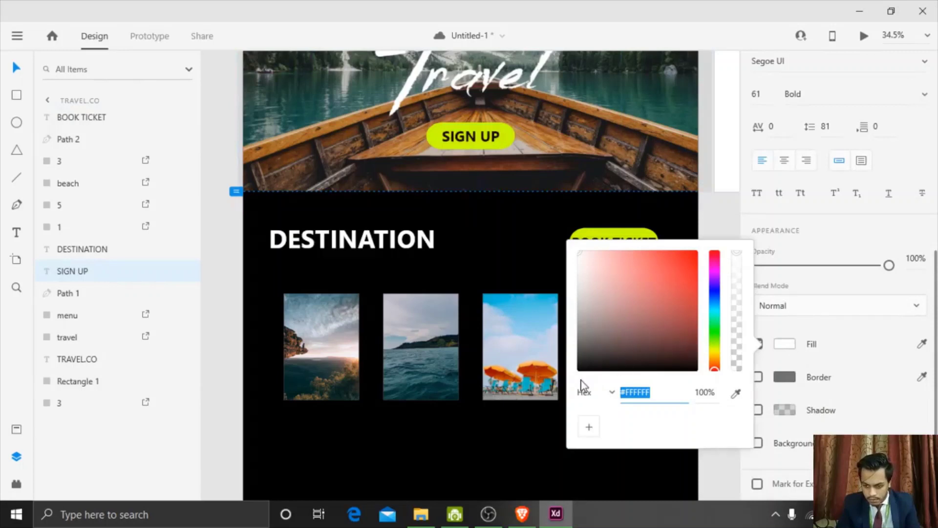
click(719, 205)
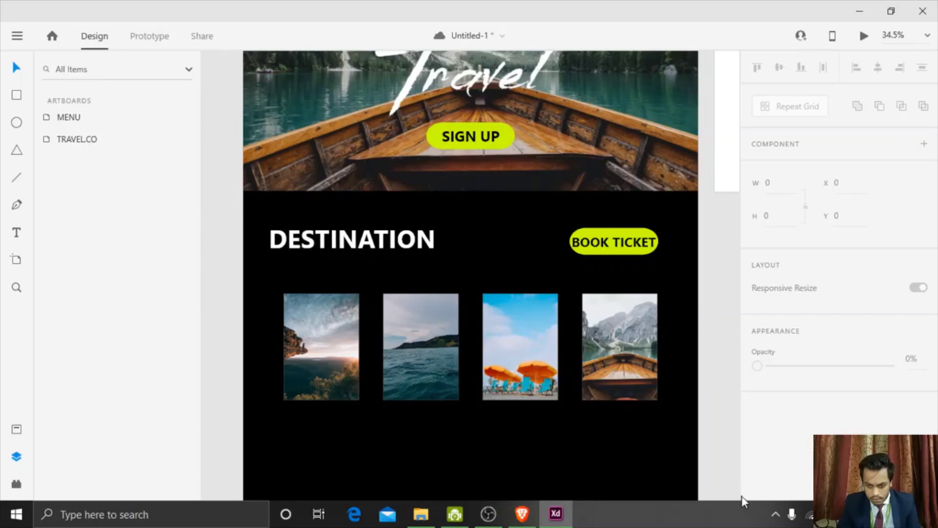
Step: Scroll the canvas down to the empty black area below DESTINATION
scroll(733, 500, down, 3)
scroll(734, 500, right, 3)
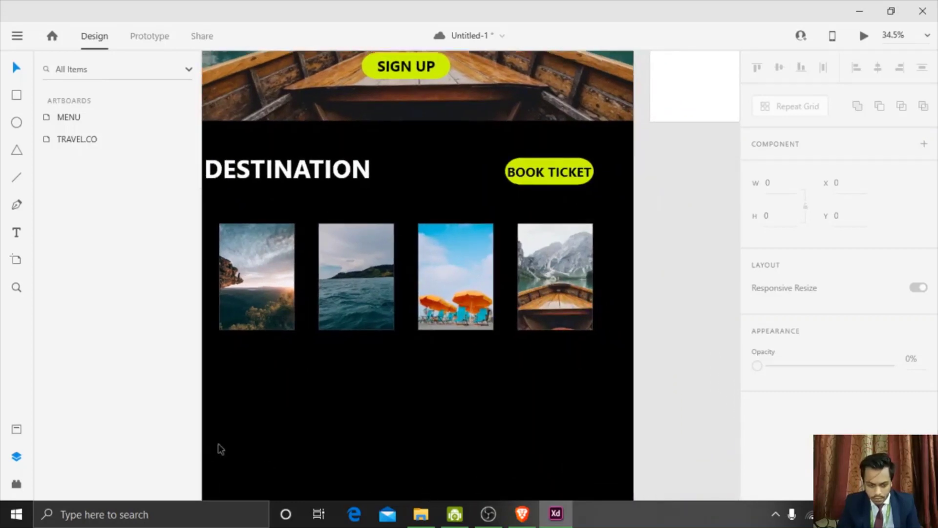
scroll(215, 447, left, 4)
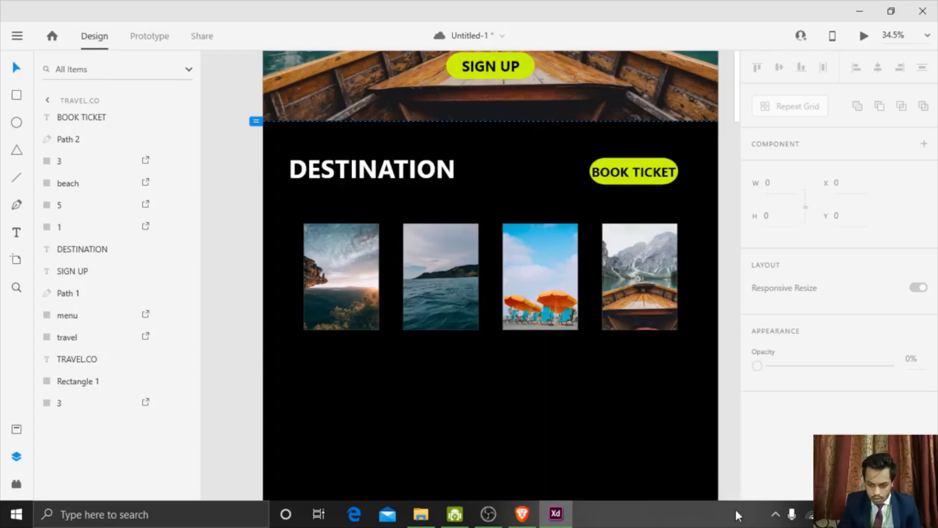
Step: Draw a borderless 978×1080 rectangle at the left of the lower black section
click(17, 95)
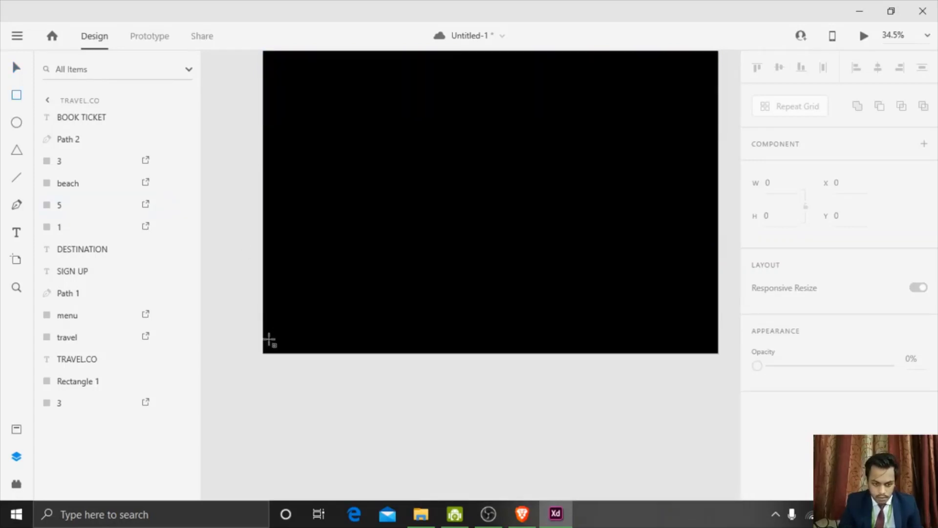
mouse_move(264, 352)
mouse_down()
mouse_move(439, 94)
mouse_move(482, 71)
mouse_move(495, 97)
mouse_up()
click(788, 213)
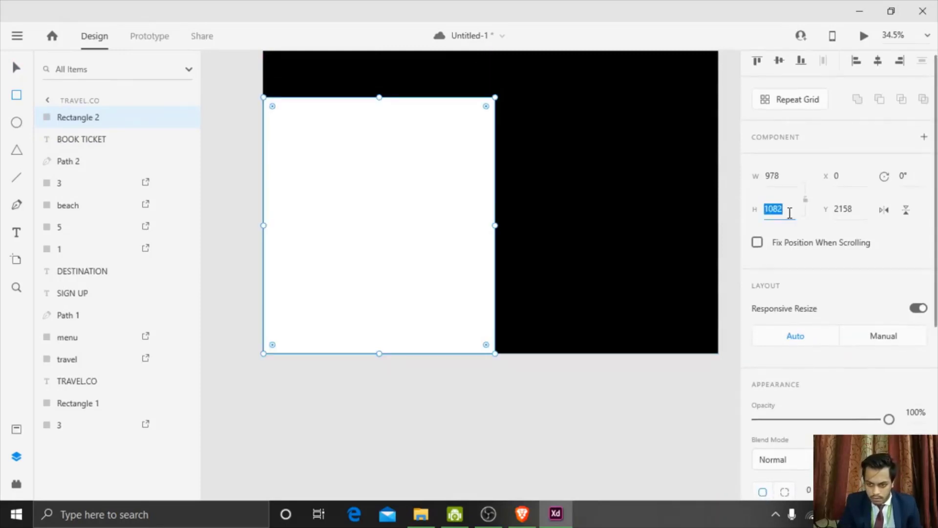
click(788, 213)
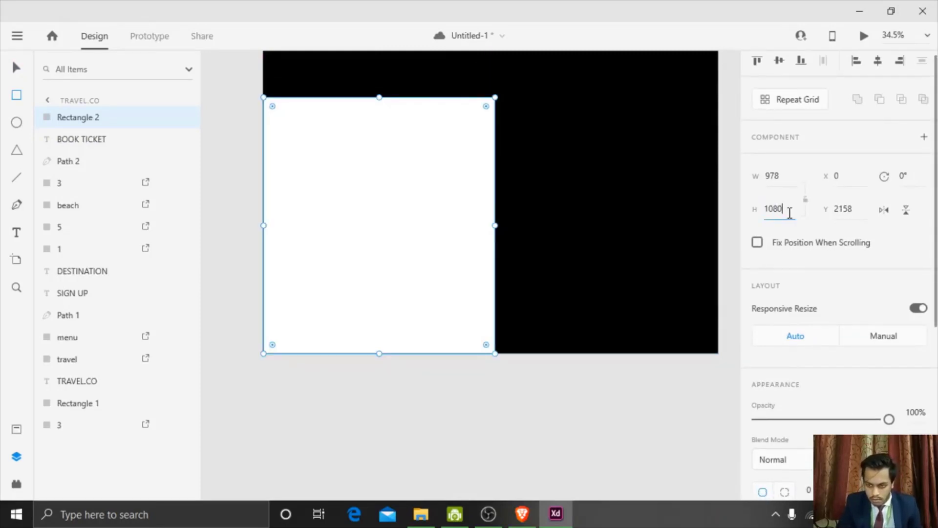
key(Return)
click(421, 159)
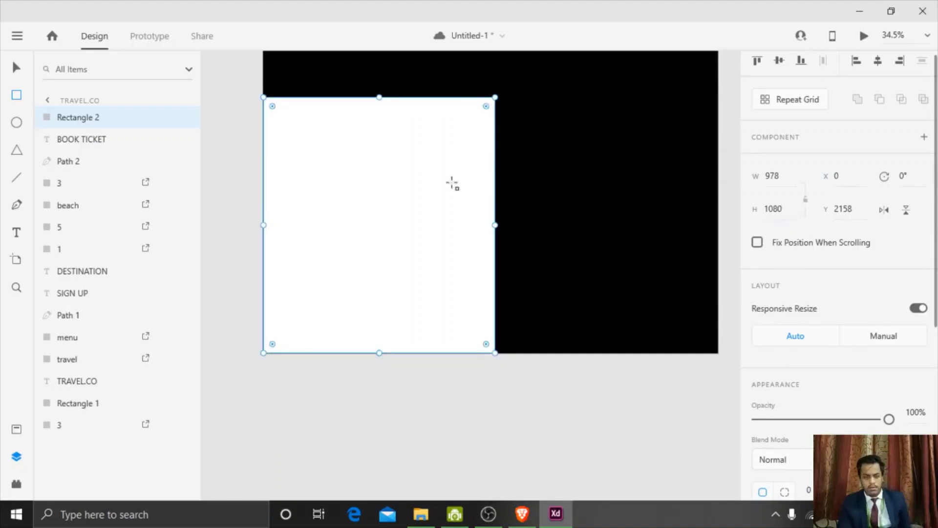
scroll(781, 204, down, 3)
scroll(837, 274, down, 2)
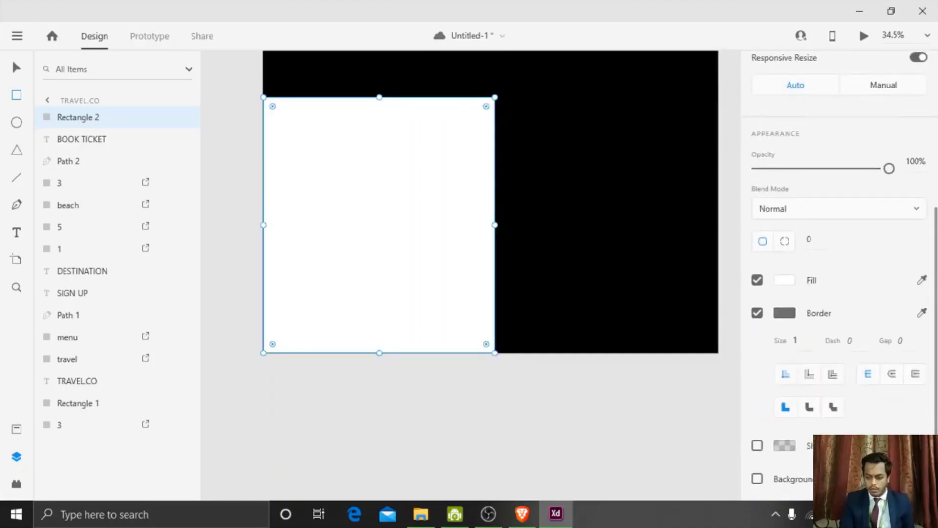
click(757, 313)
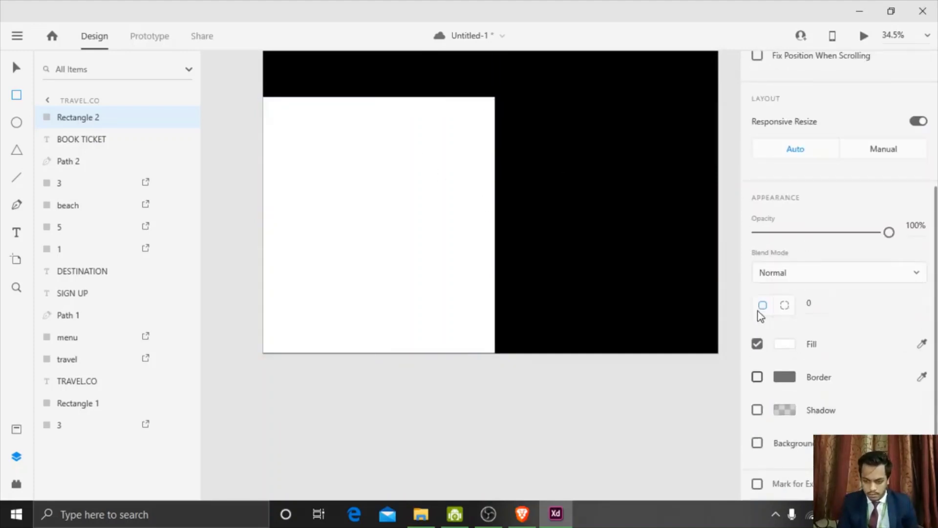
Step: Fill the rectangle with the wn airplane-wing image from the ui ux folder
click(432, 518)
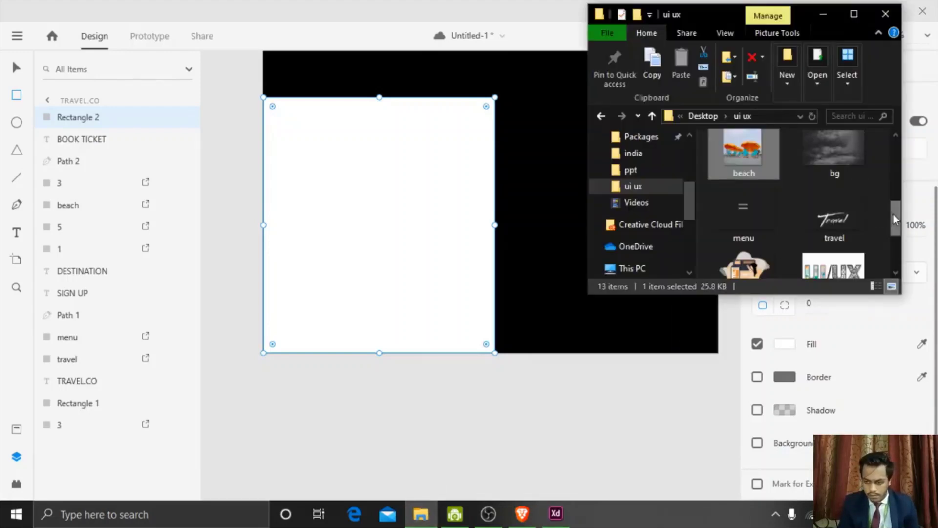
drag(896, 220, 896, 249)
click(755, 235)
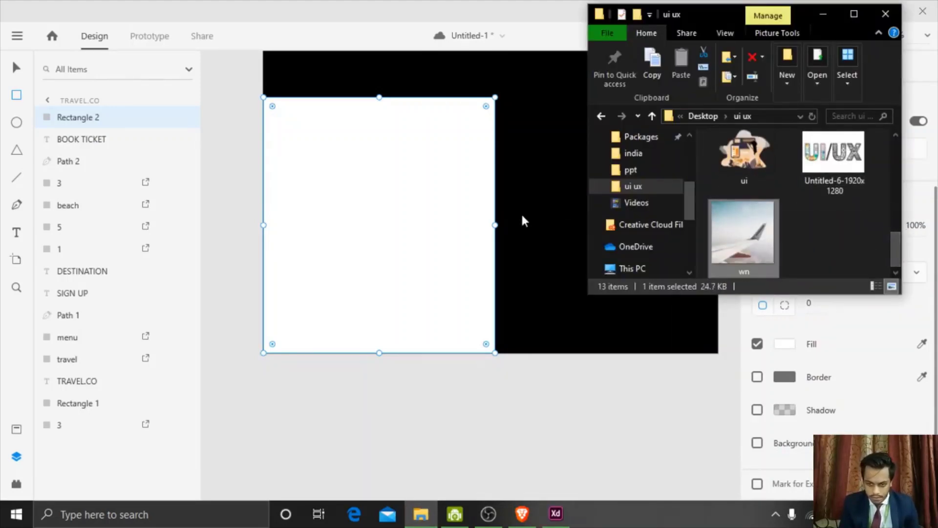
drag(521, 221, 396, 205)
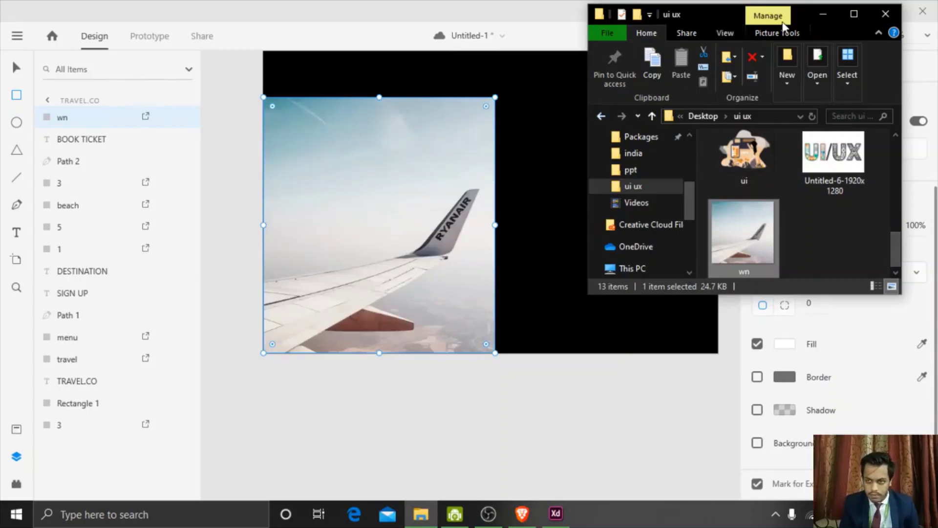
click(827, 15)
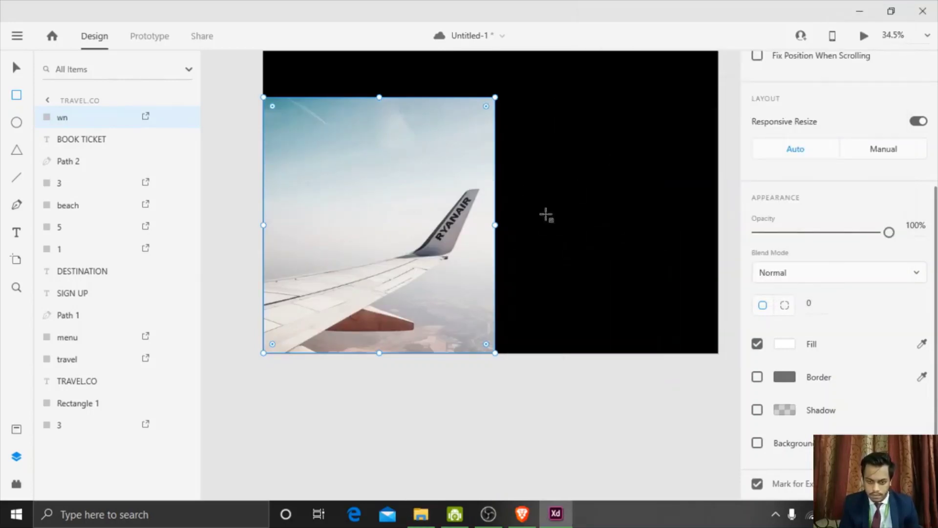
click(17, 234)
click(544, 133)
Step: Type the CONTACT US heading and set its fill to #FFFFFF
text(Explore)
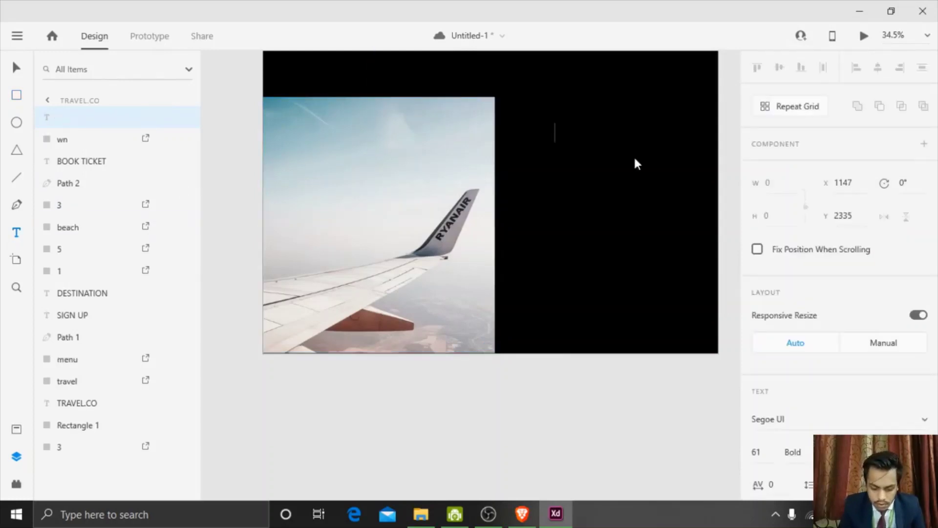
text(S)
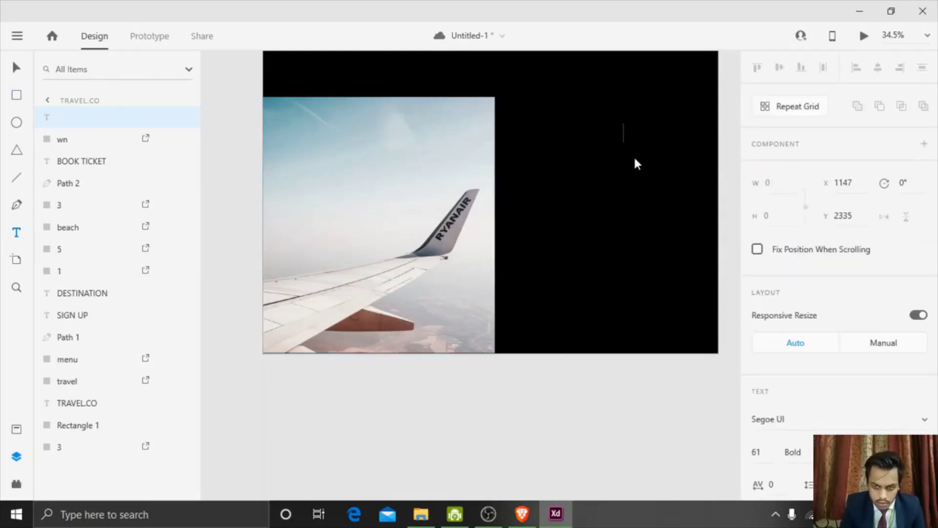
key(shift+Left)
key(shift+Left)
key(shift+Left)
key(shift+Left)
key(shift+Left)
key(shift+Left)
key(shift+Left)
key(shift+Left)
key(shift+Left)
key(shift+Left)
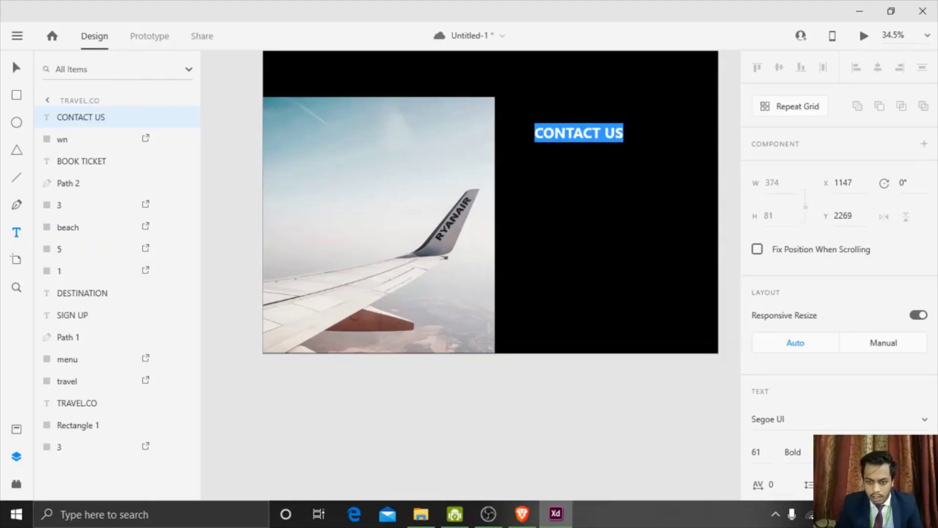
scroll(837, 273, down, 6)
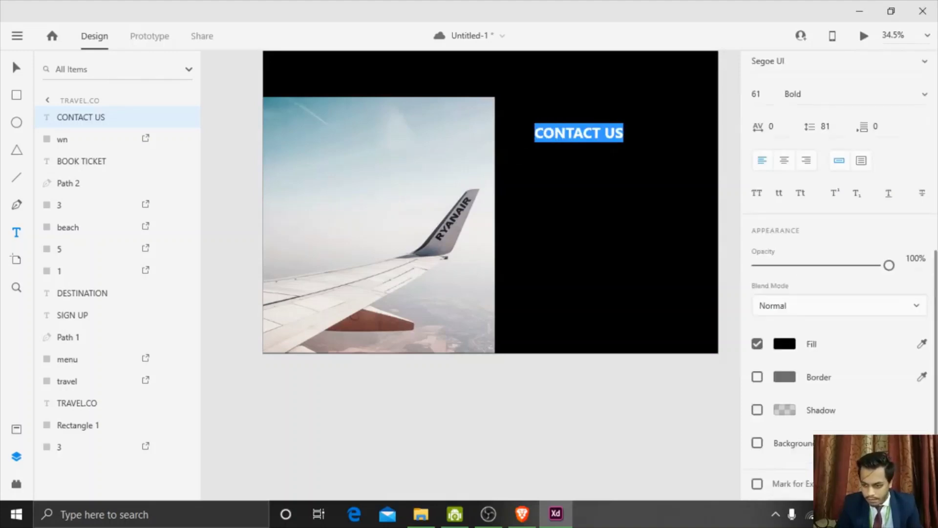
click(785, 345)
text(ffffff)
key(Return)
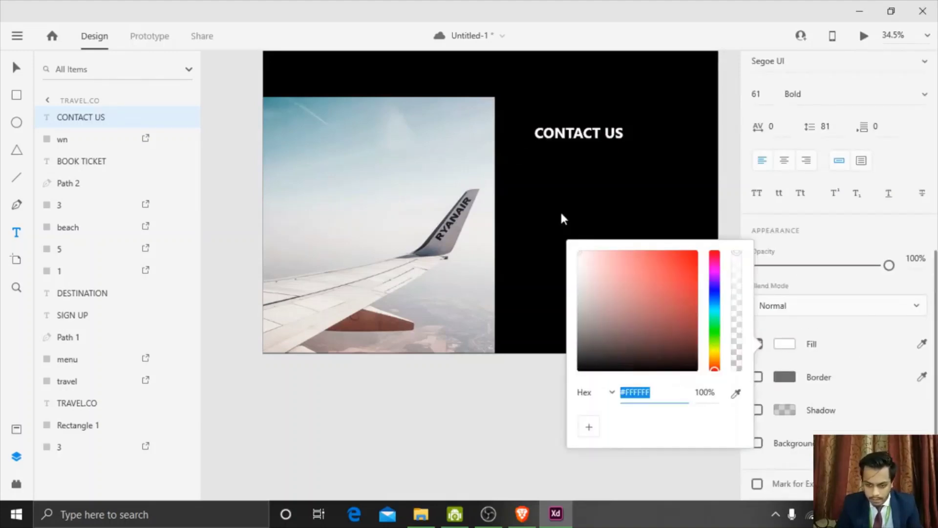
click(707, 151)
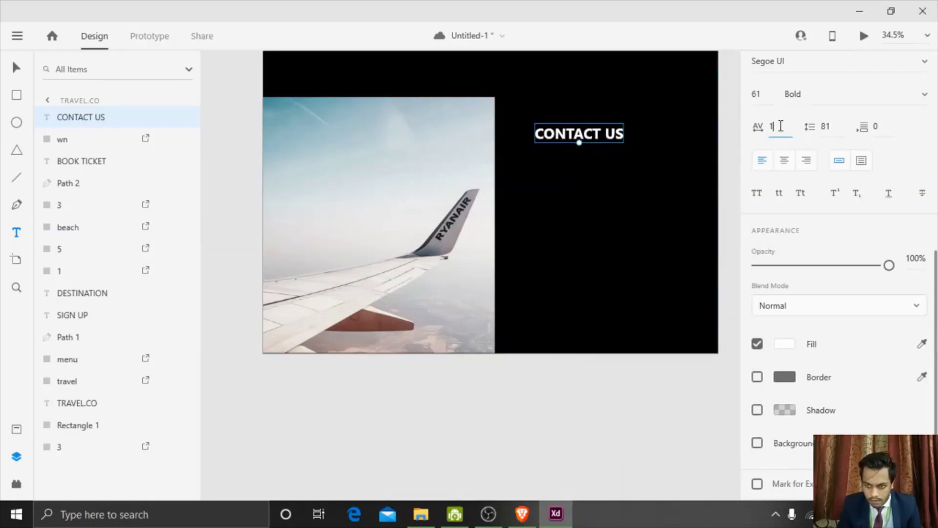
Step: Give the heading letter spacing 10 and size 101, placed right of the photo
key(Return)
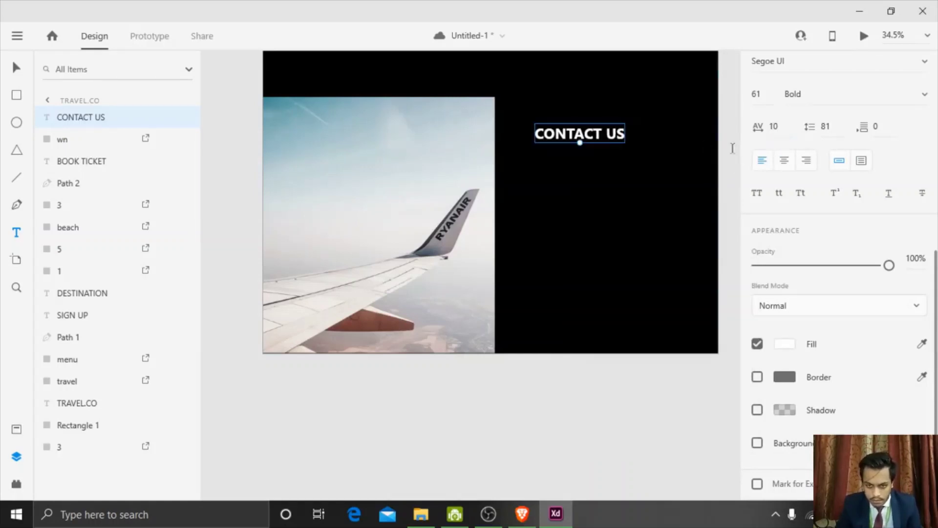
drag(582, 145, 580, 155)
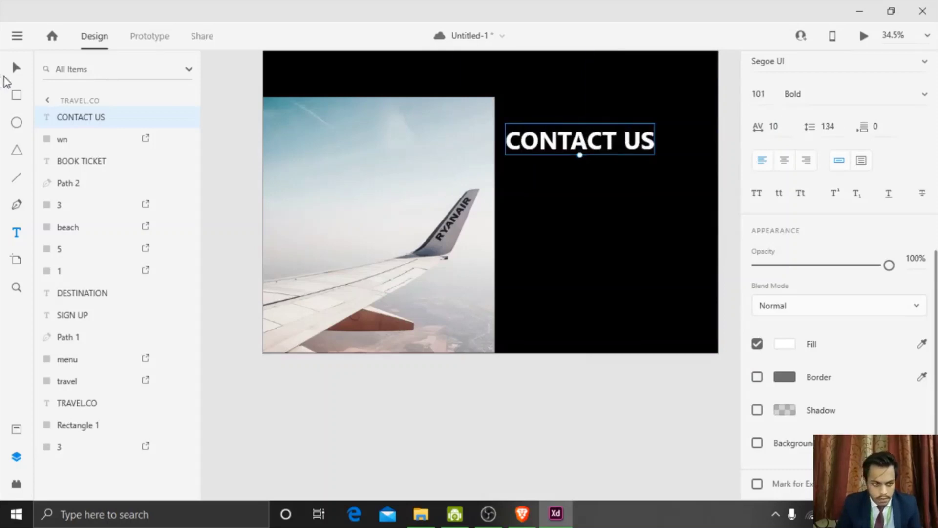
drag(602, 142, 626, 141)
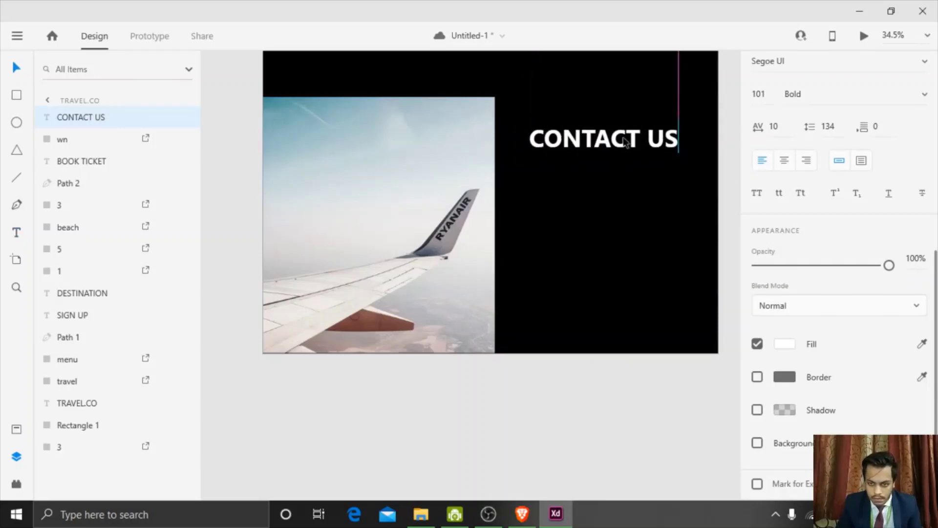
click(721, 171)
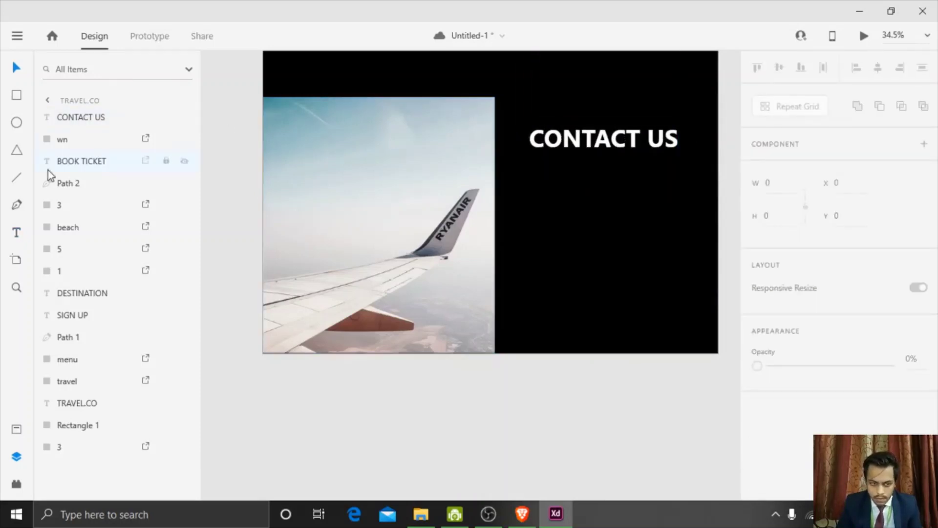
Step: Add a white 'EMAIL' label at size 53 below the CONTACT US heading
click(527, 200)
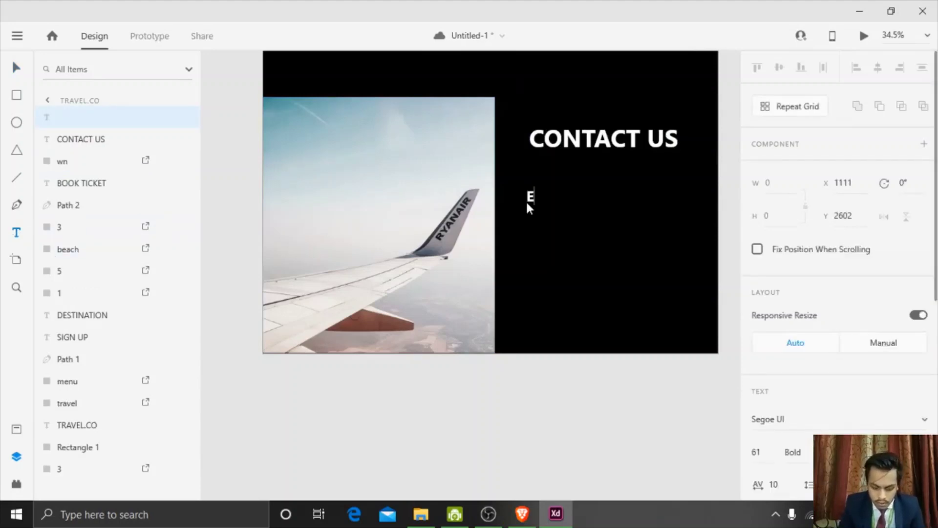
text(MAIL)
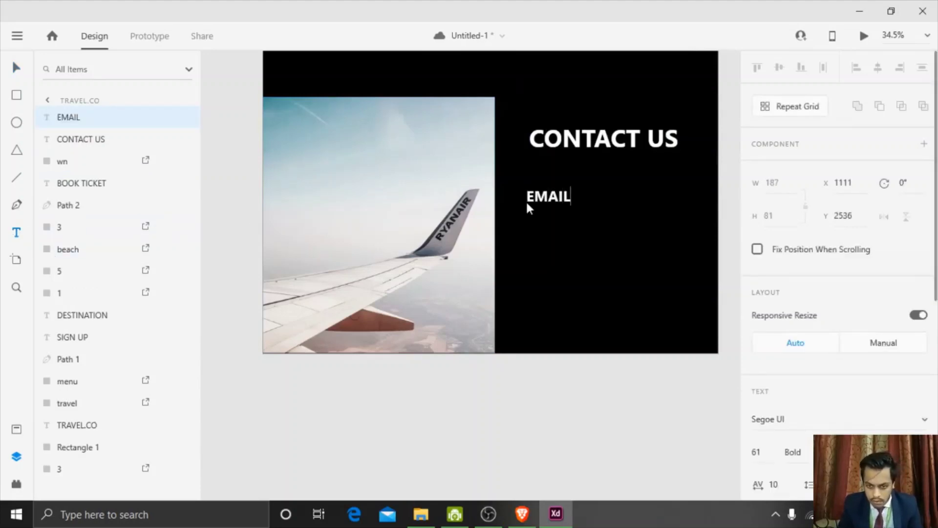
key(Escape)
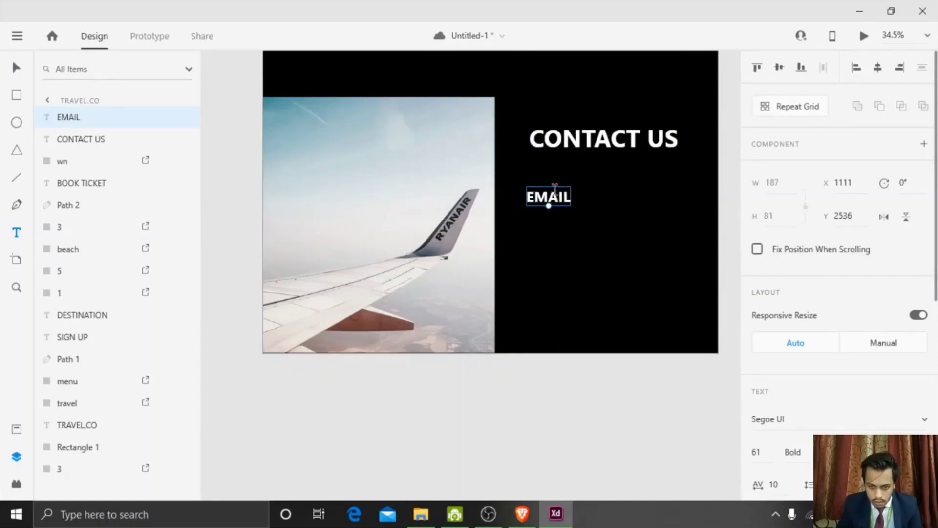
drag(549, 208, 550, 202)
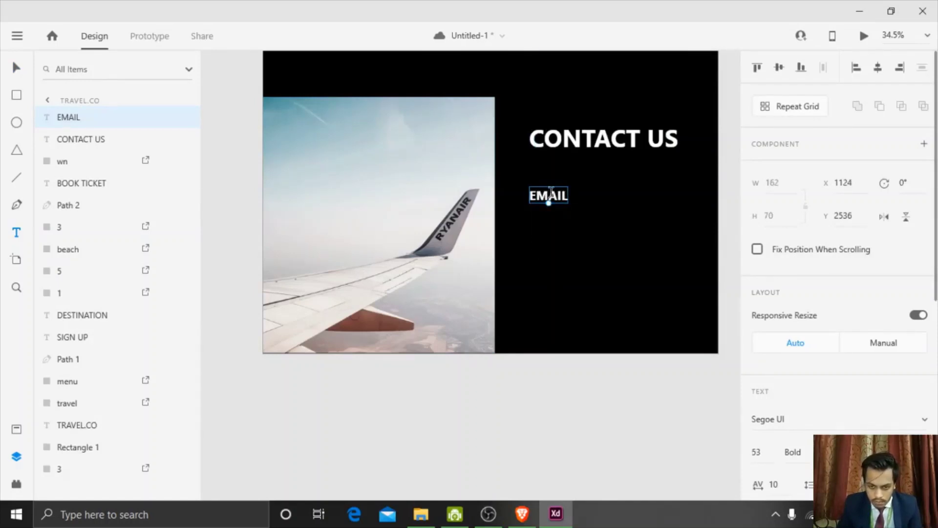
click(17, 67)
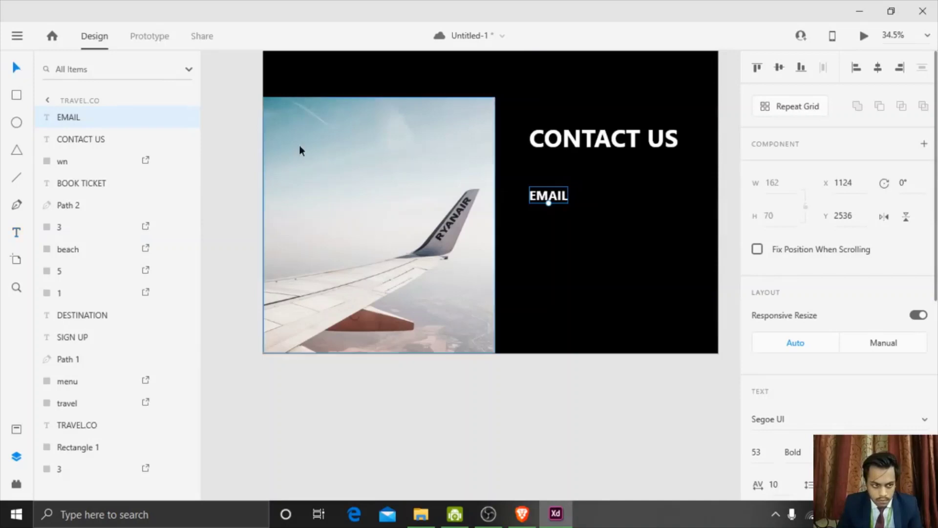
drag(547, 198, 533, 195)
click(518, 236)
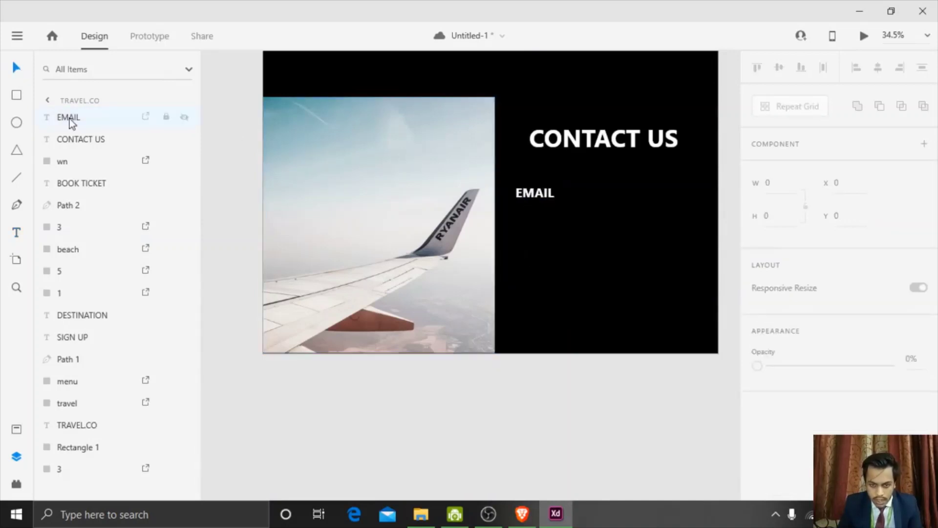
click(17, 232)
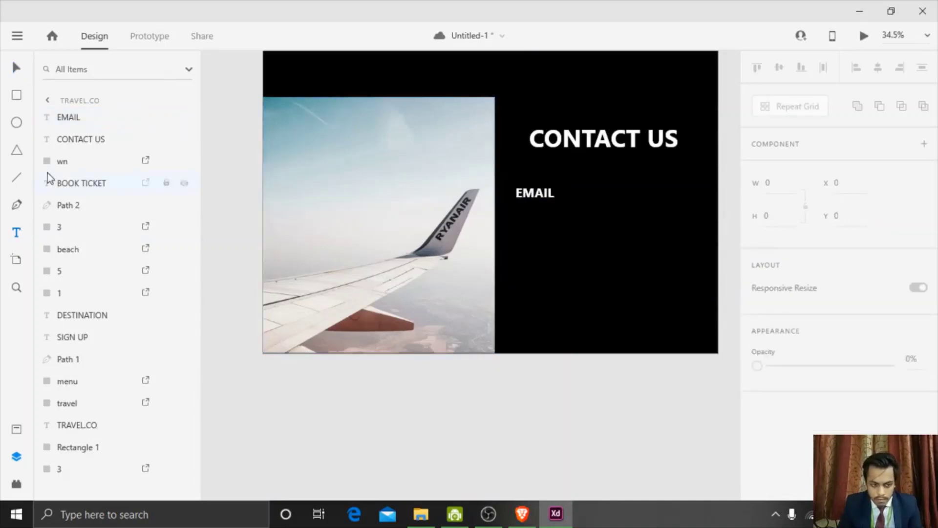
double_click(546, 195)
click(545, 195)
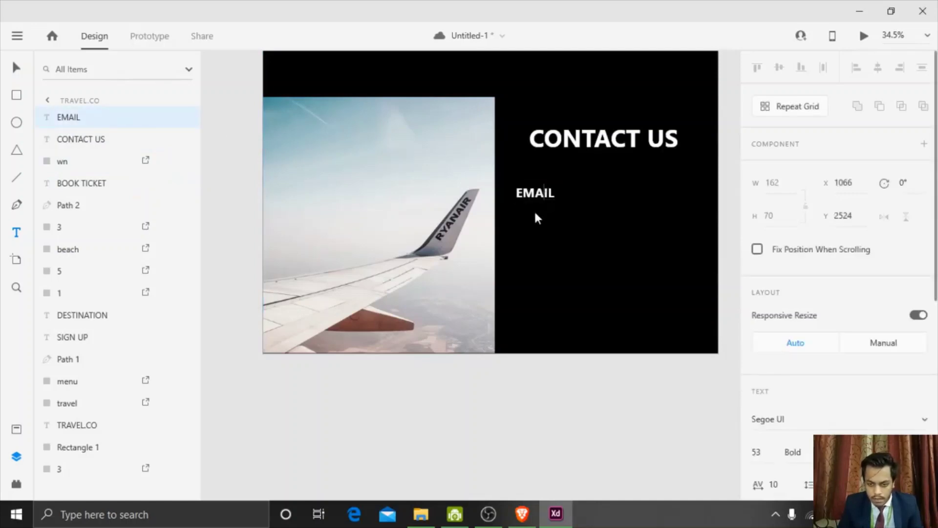
key(Escape)
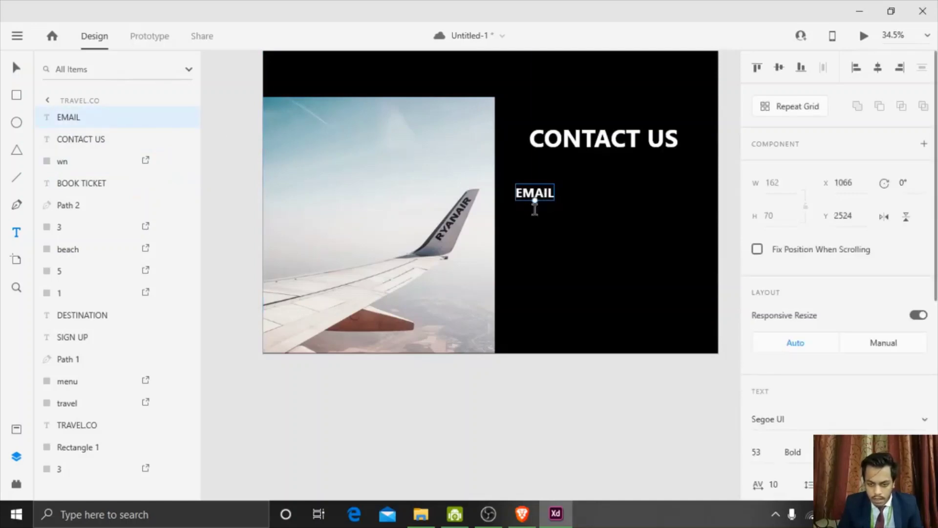
Step: Add a 'PH.NO' label under EMAIL and left-align it with EMAIL
click(518, 240)
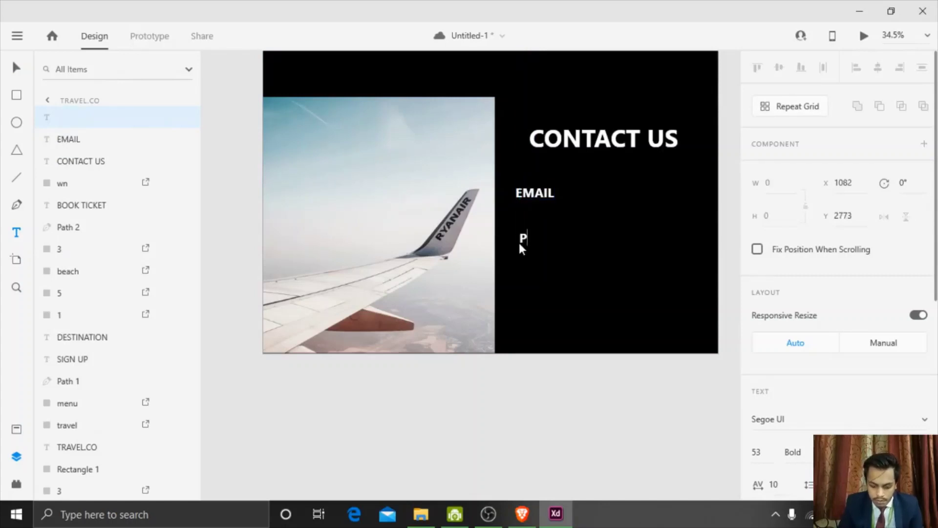
text(PH.NO)
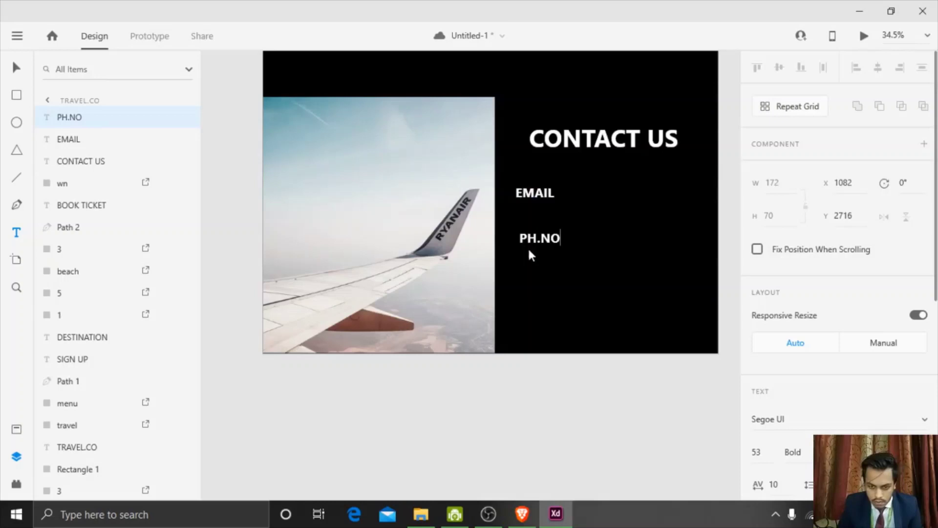
key(Escape)
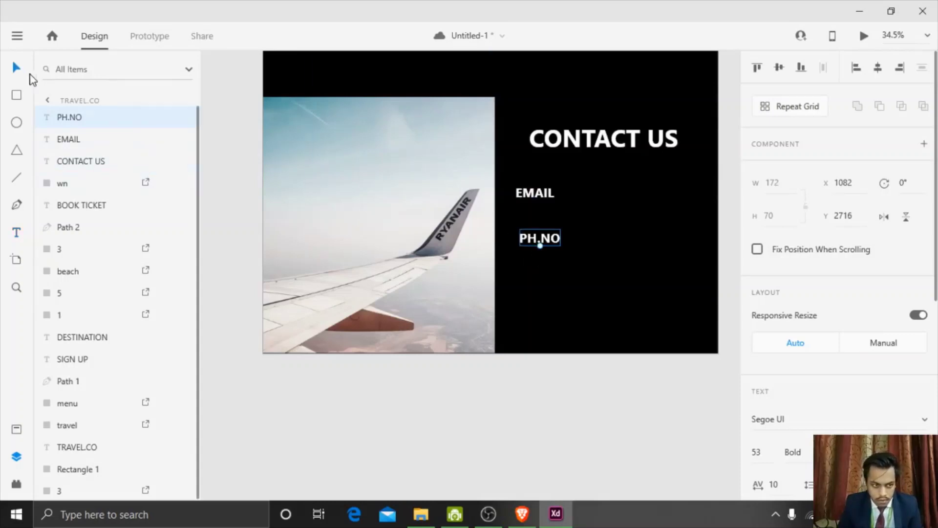
drag(541, 242, 535, 242)
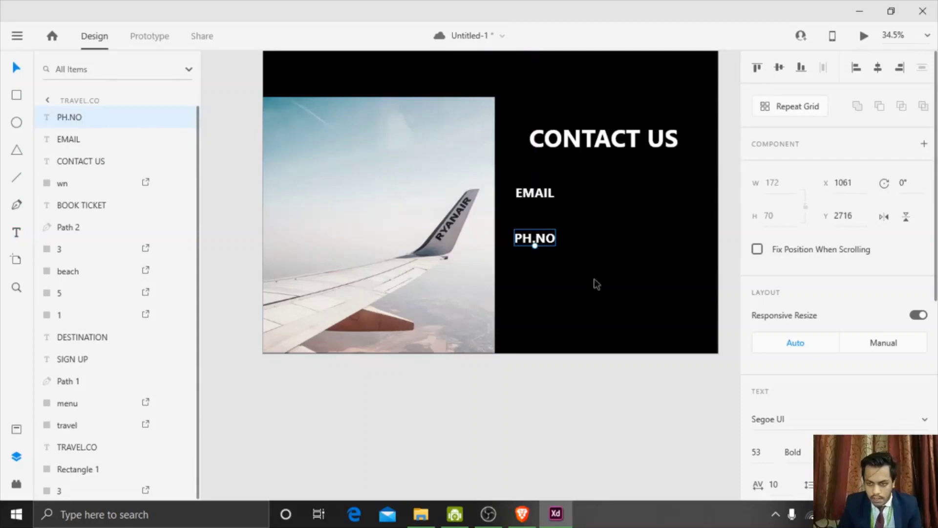
Step: Draw a rounded rectangle below PH.NO and fill it with #CCFF00
click(17, 97)
mouse_move(583, 277)
mouse_down()
mouse_move(666, 307)
mouse_move(650, 292)
mouse_up()
scroll(896, 293, down, 5)
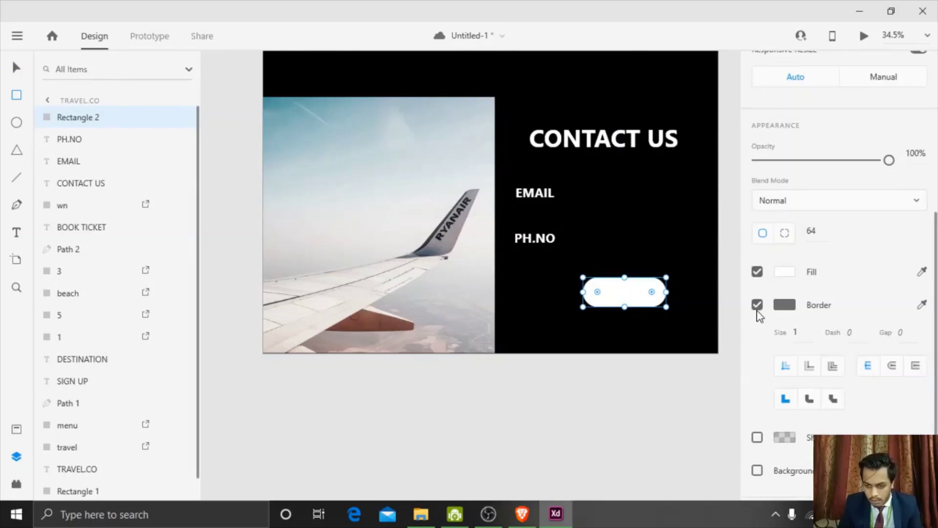
scroll(759, 309, up, 3)
click(787, 344)
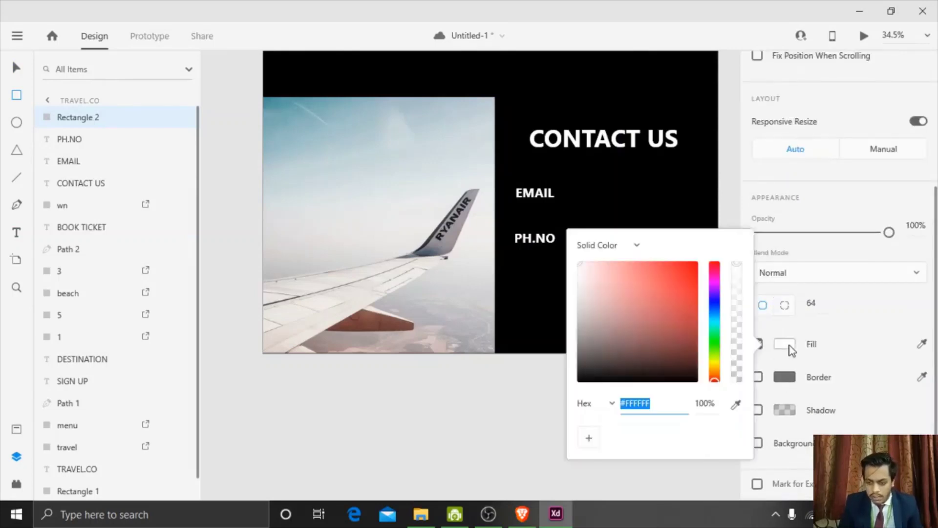
key(BackSpace)
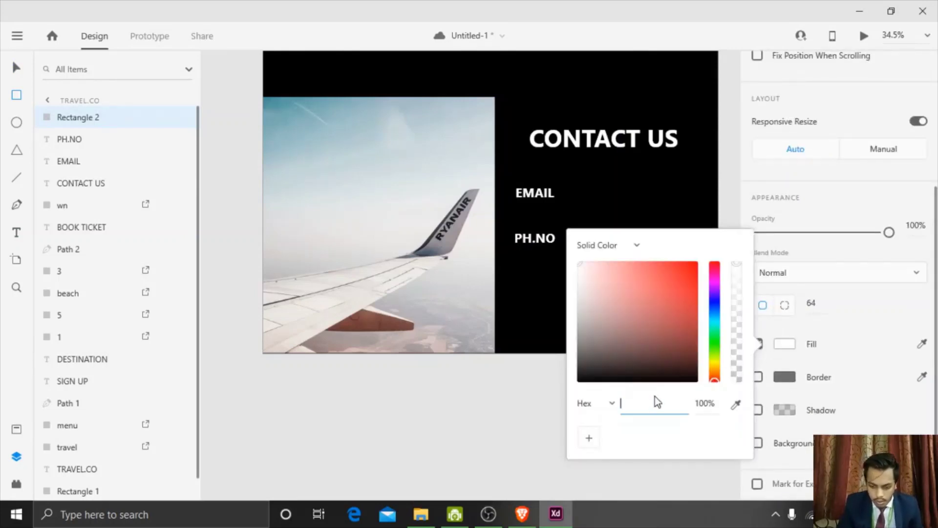
text(#)
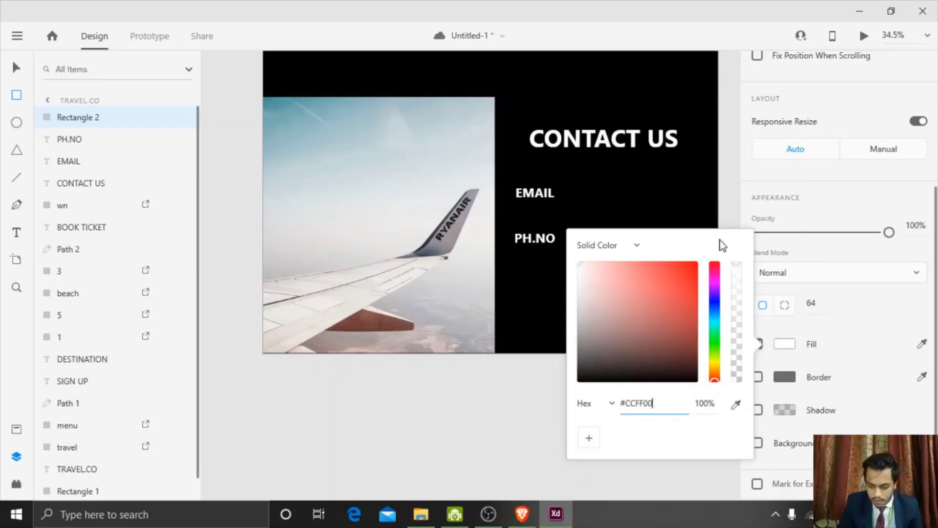
text(CCFF00)
key(Return)
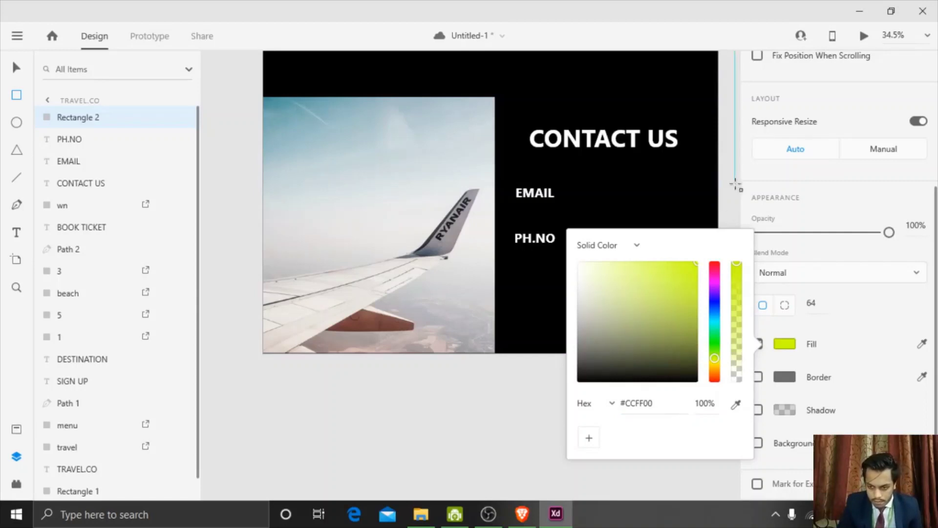
key(Escape)
Step: Make the lime pill slightly shorter and move it up closer to PH.NO
drag(626, 274, 651, 297)
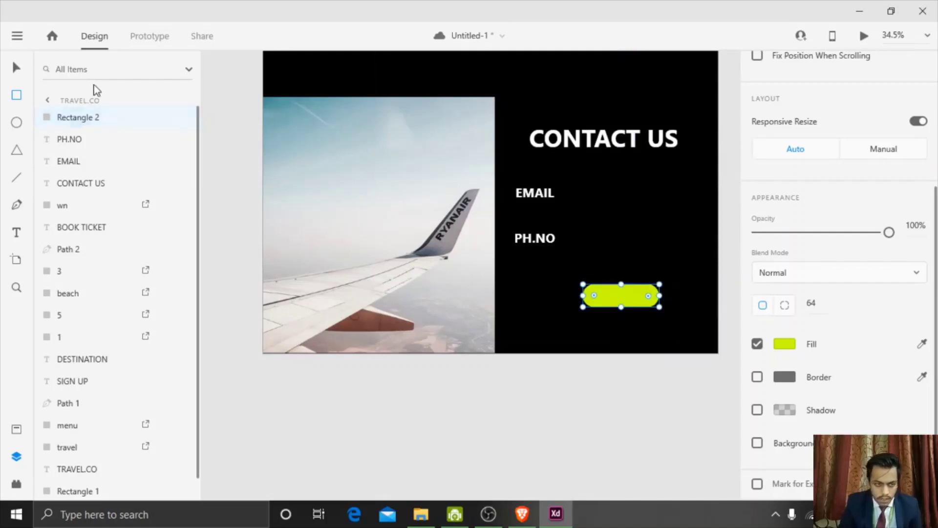
click(16, 67)
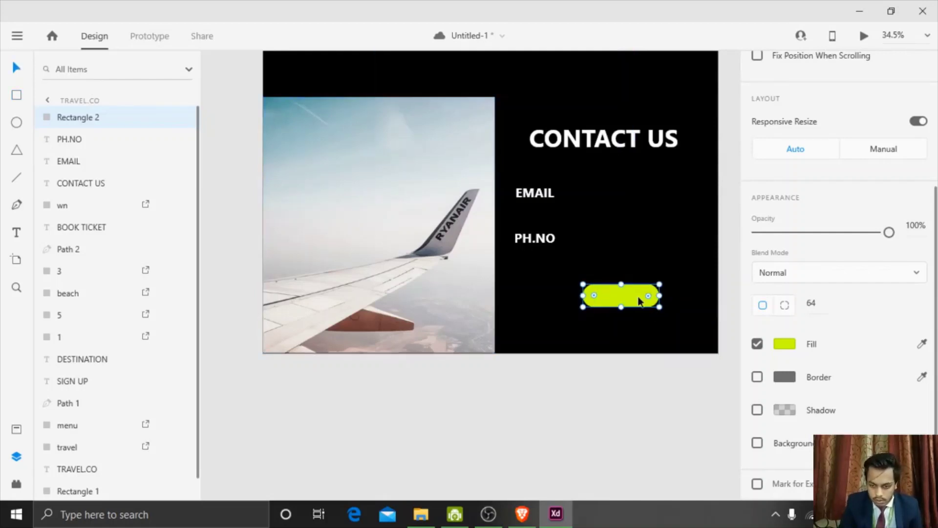
drag(636, 295, 635, 277)
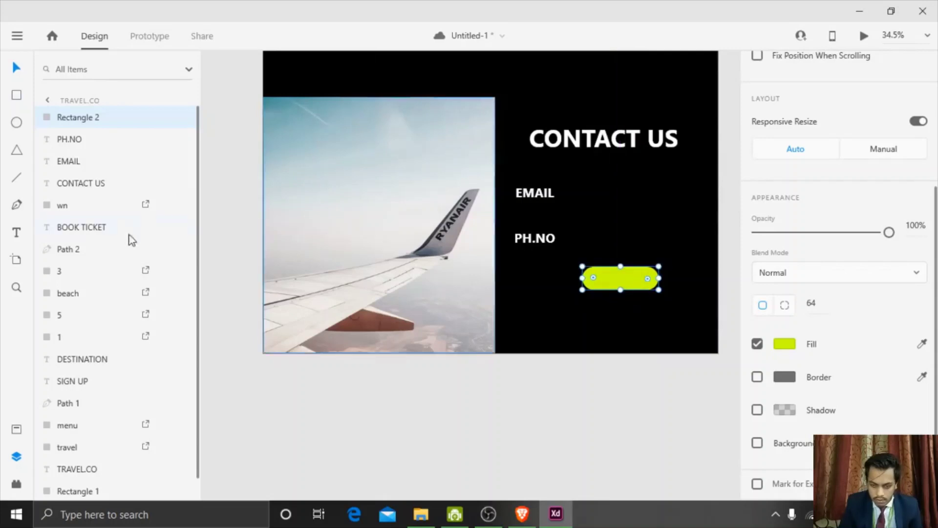
Step: Type SUBMIT on the lime pill and make the text black
click(16, 232)
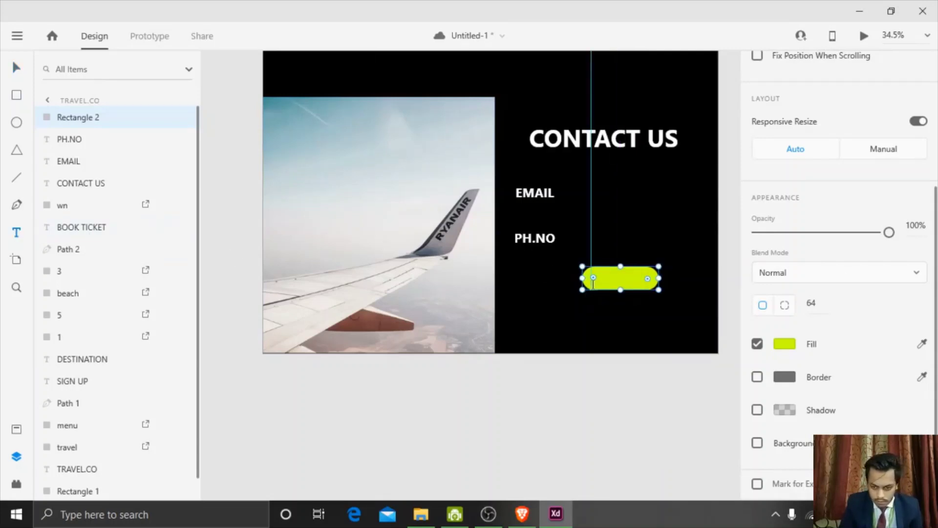
click(603, 281)
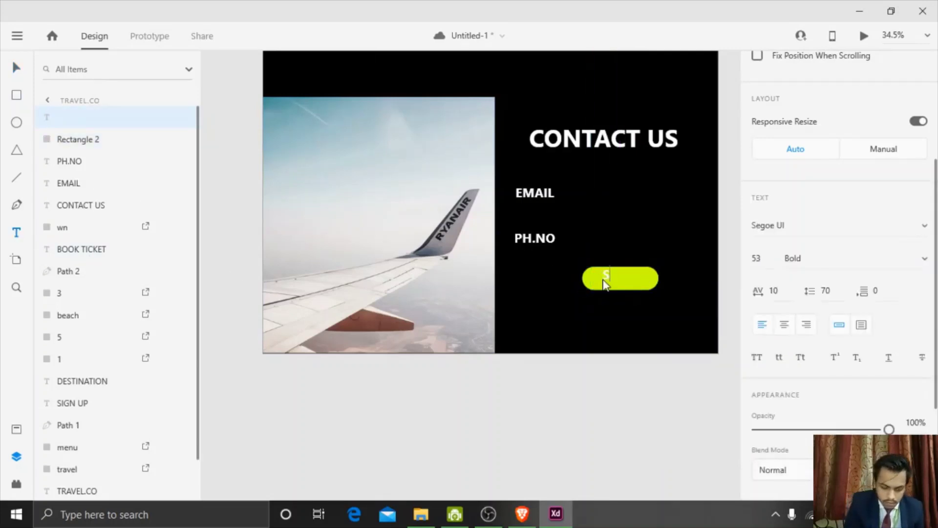
text(SUBMIT)
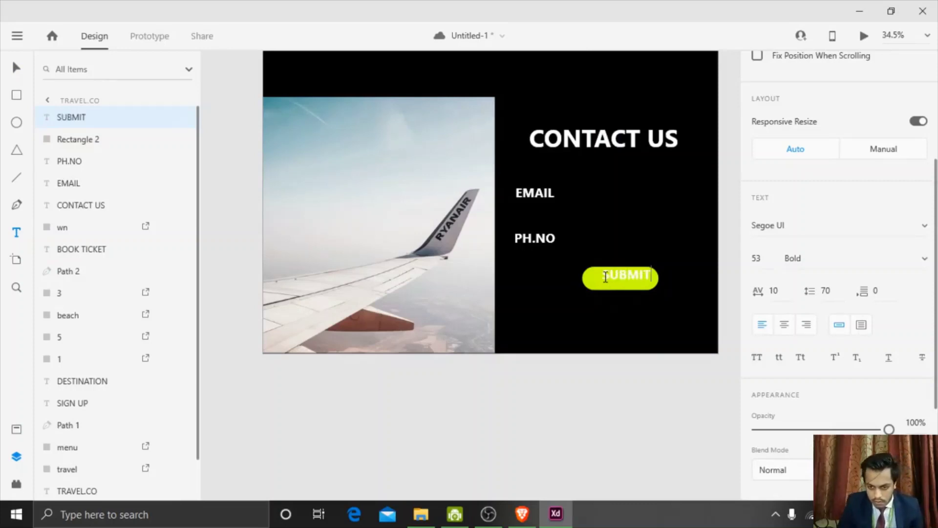
drag(603, 276, 650, 276)
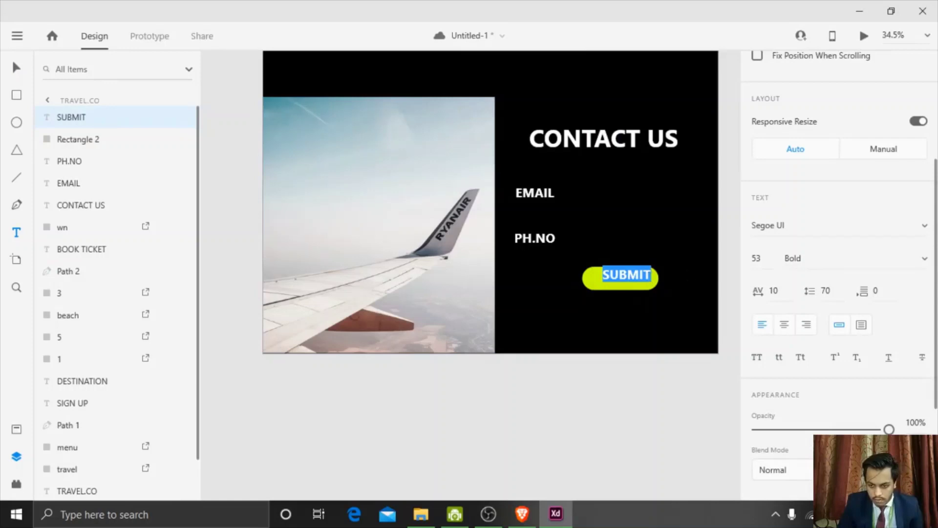
scroll(934, 396, down, 5)
click(784, 343)
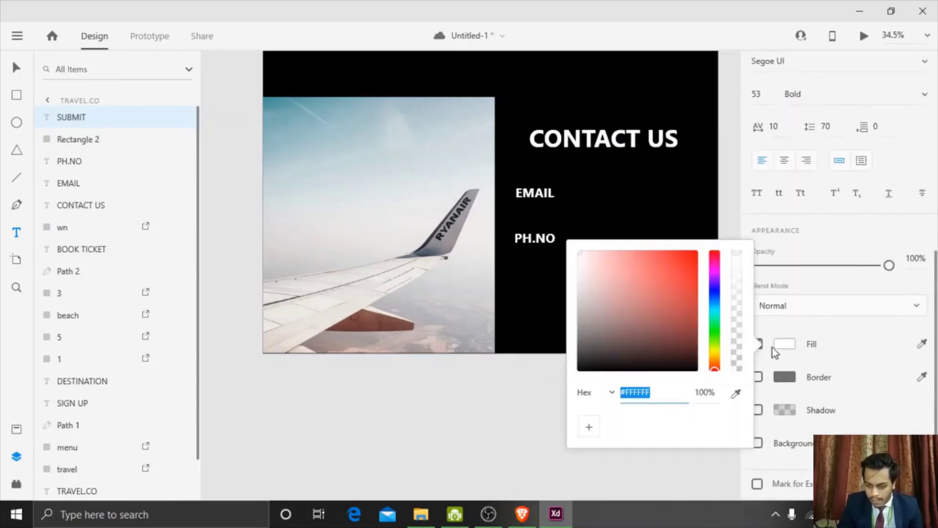
click(628, 352)
click(522, 390)
Step: Centre the SUBMIT label on the pill
drag(521, 387, 626, 279)
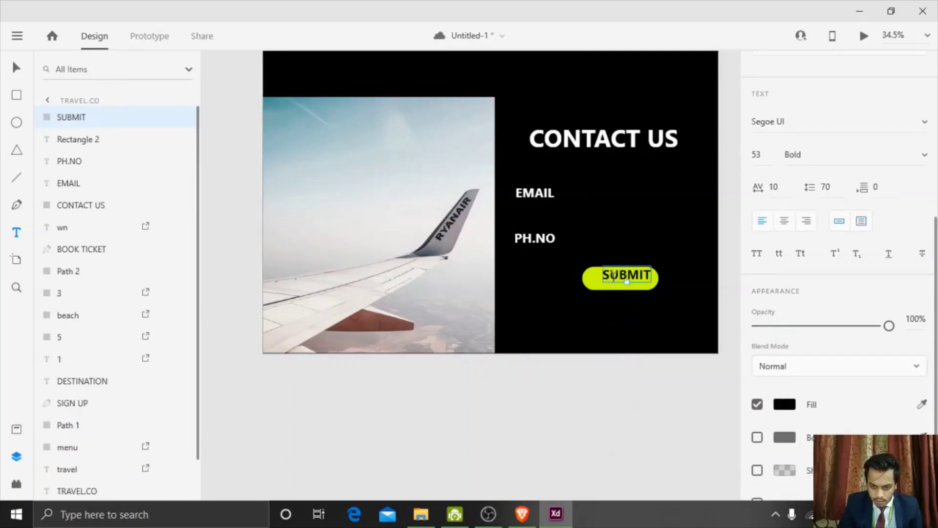
click(17, 68)
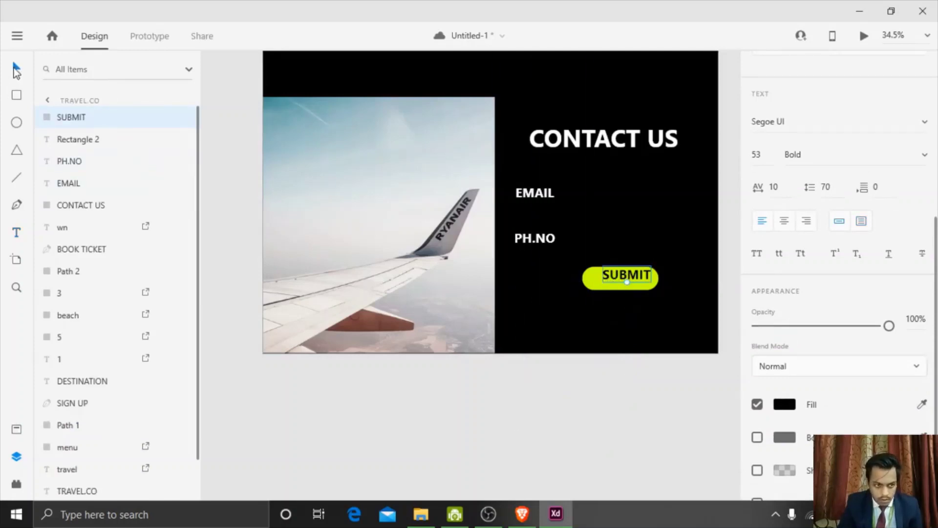
drag(605, 272, 605, 280)
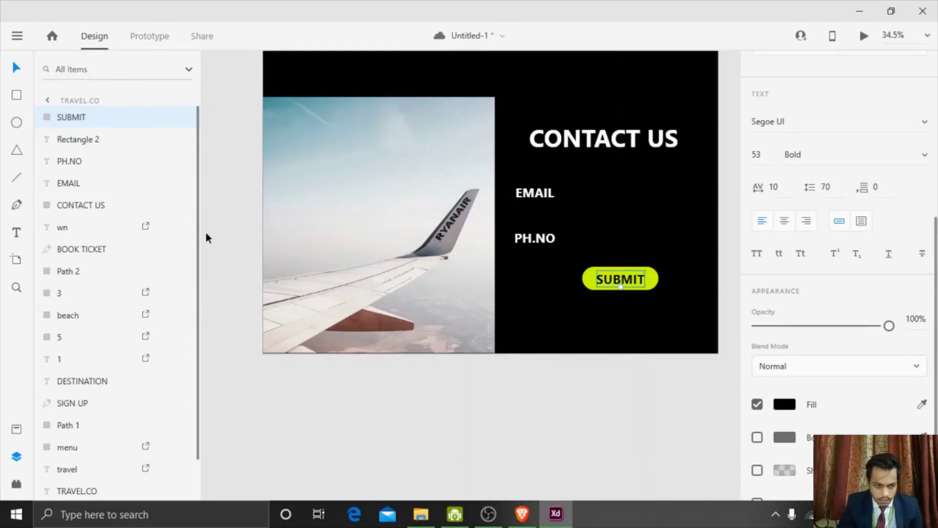
click(16, 181)
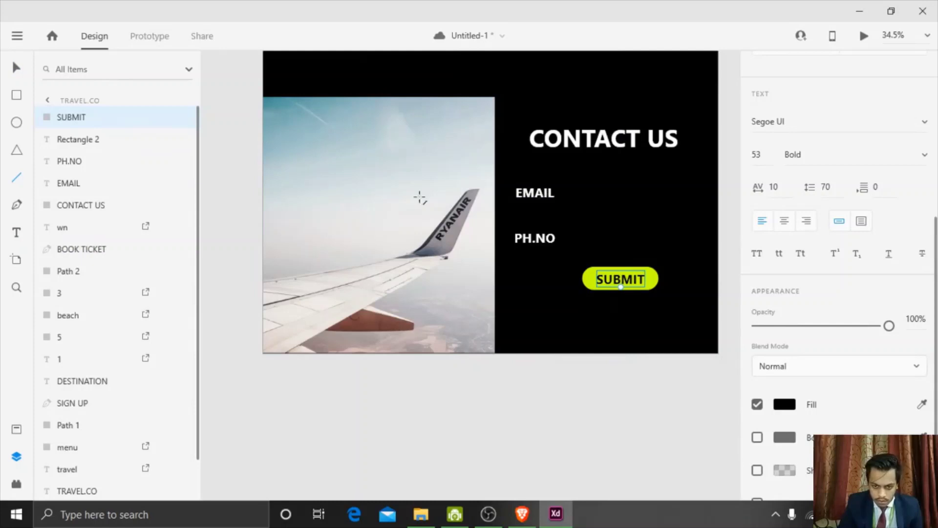
Step: Draw an input line beside EMAIL with border size 5
click(17, 69)
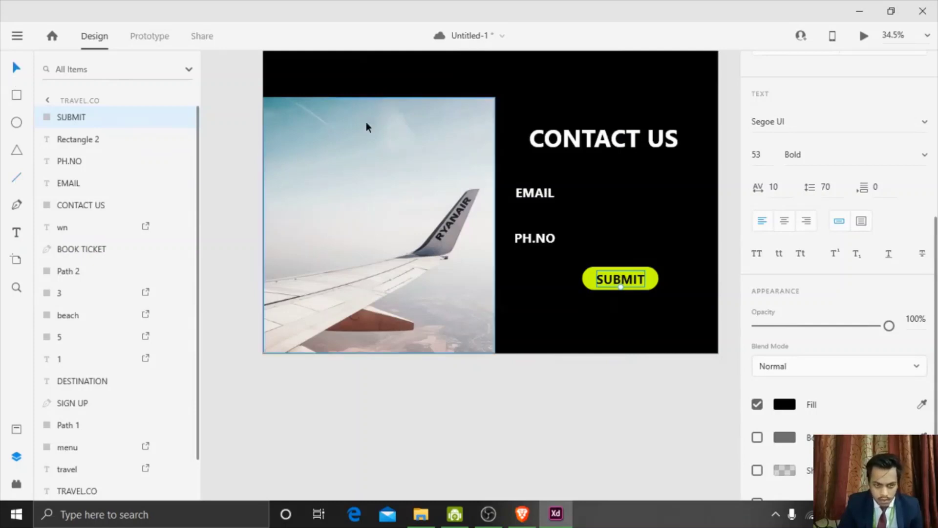
click(535, 194)
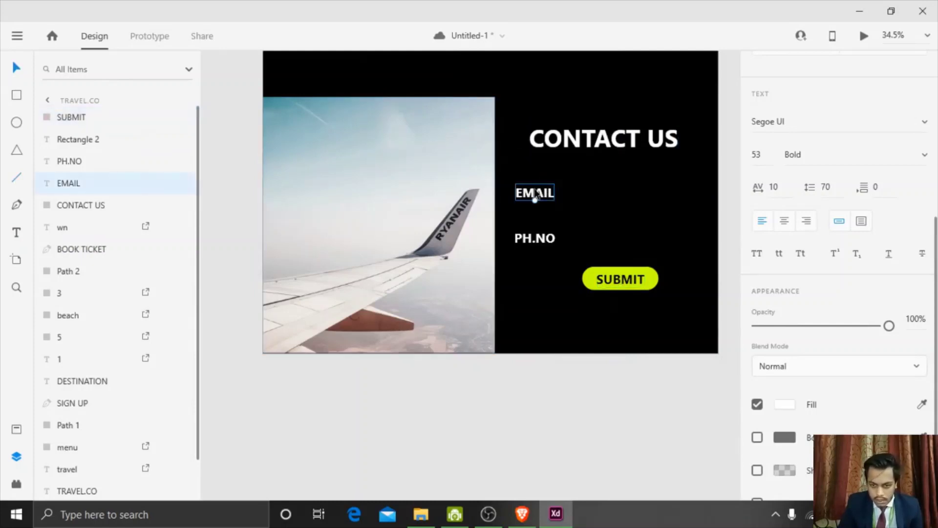
click(16, 178)
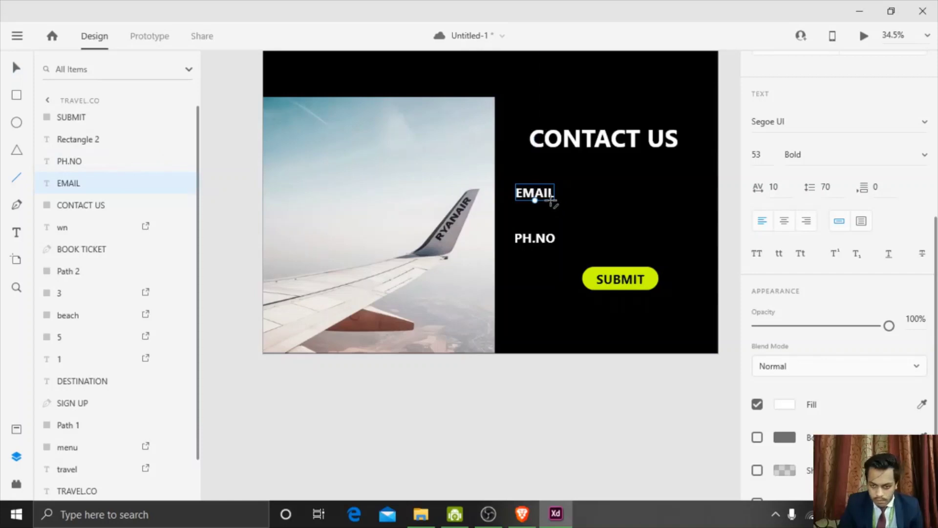
drag(549, 200, 679, 200)
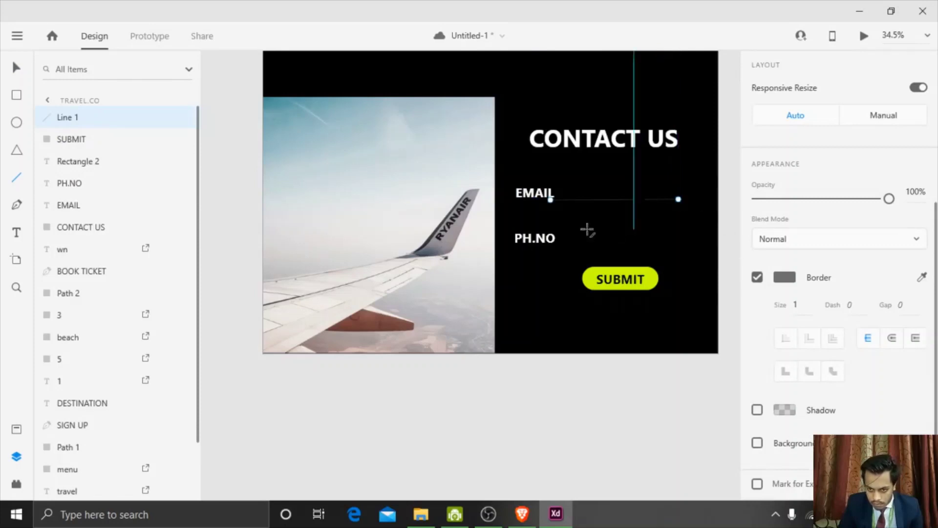
click(796, 304)
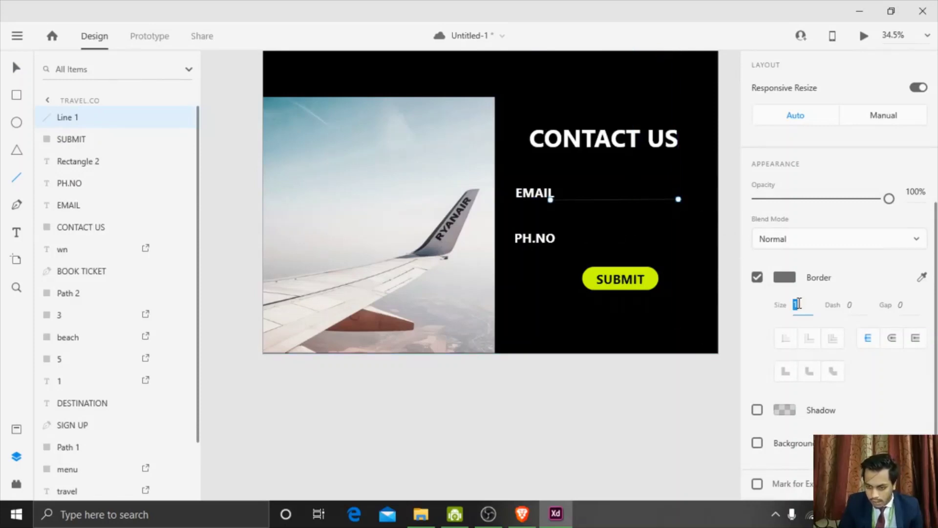
text(5)
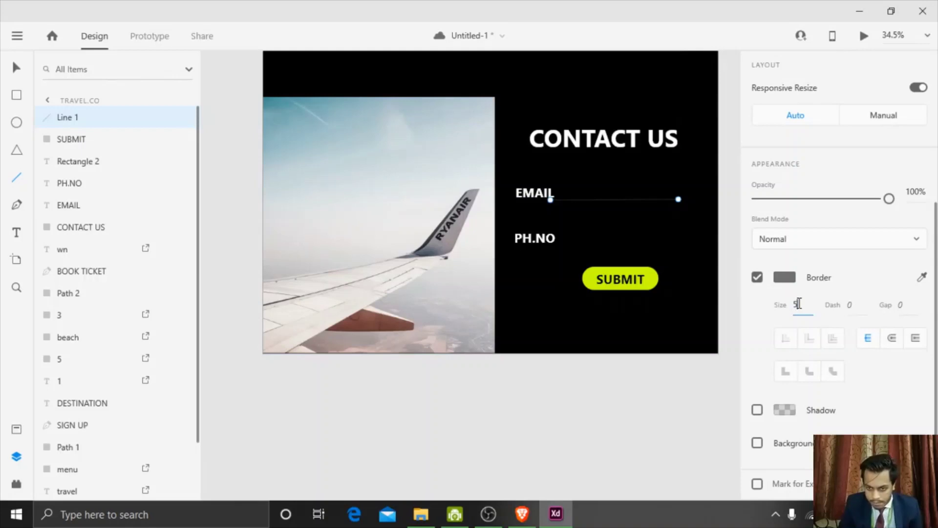
key(Return)
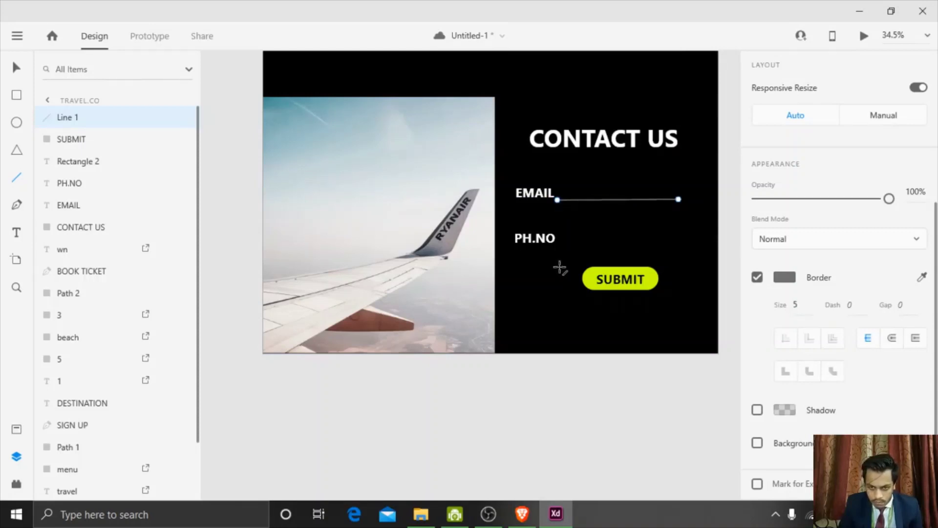
Step: Draw an input line beside PH.NO with border size 5
drag(558, 247, 677, 244)
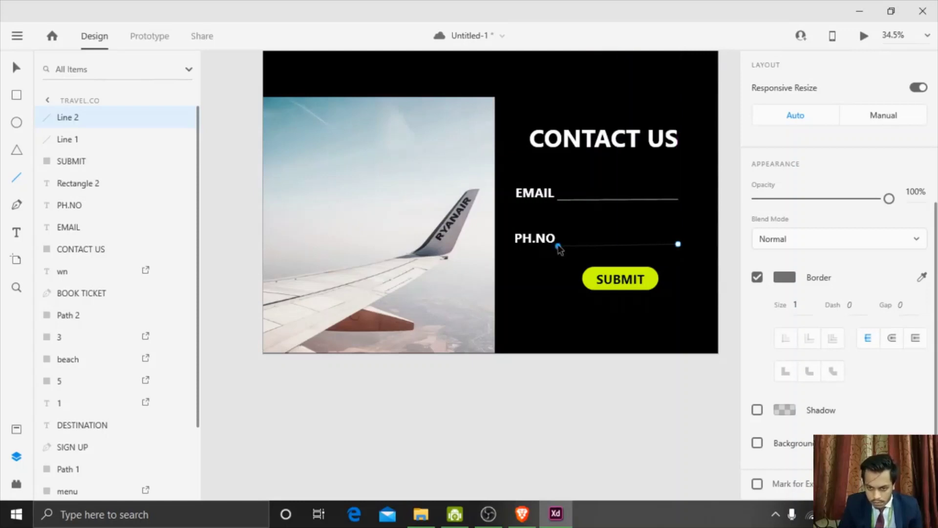
click(802, 305)
text(5)
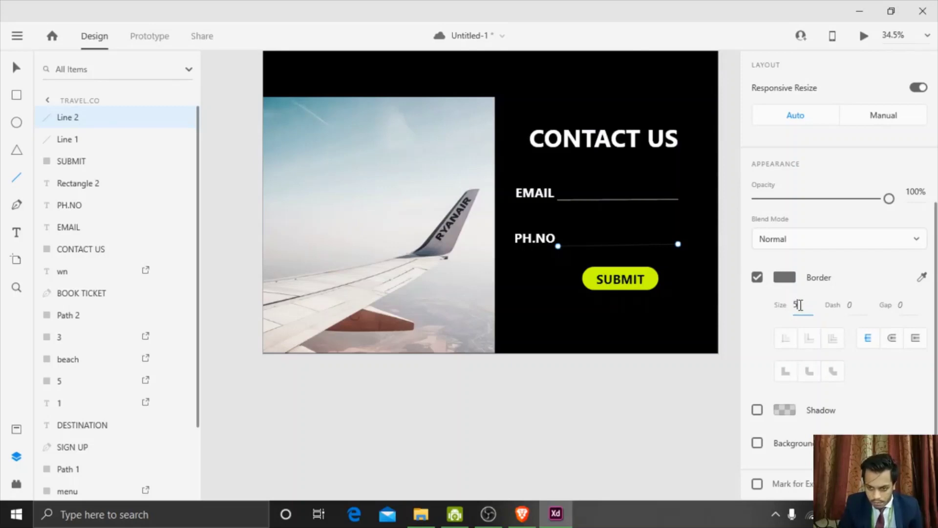
key(Return)
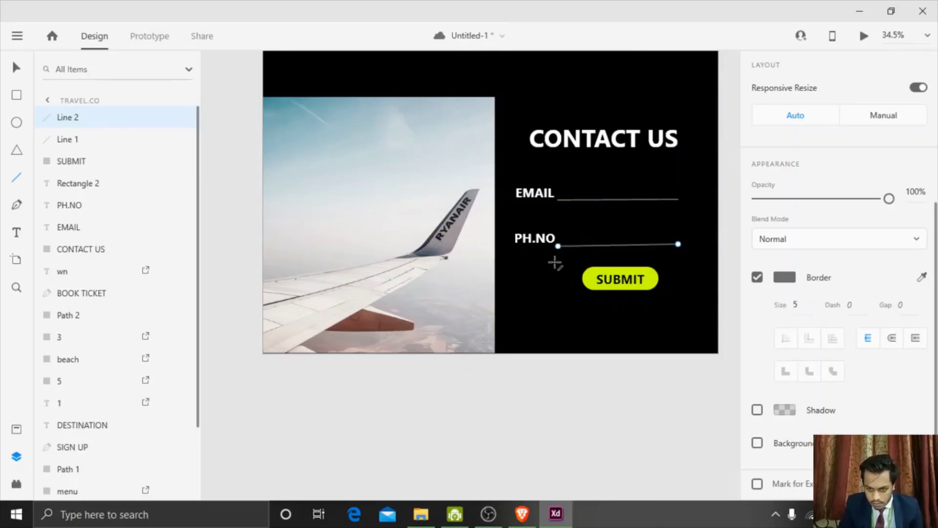
key(ctrl+minus)
Step: Select the MENU artboard in Layers and zoom to fit it with Ctrl+3
click(16, 67)
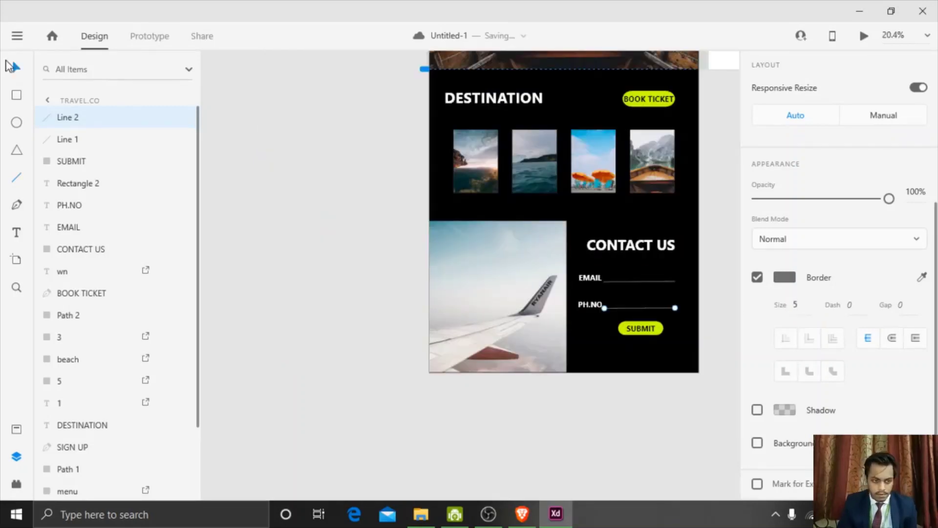
click(703, 68)
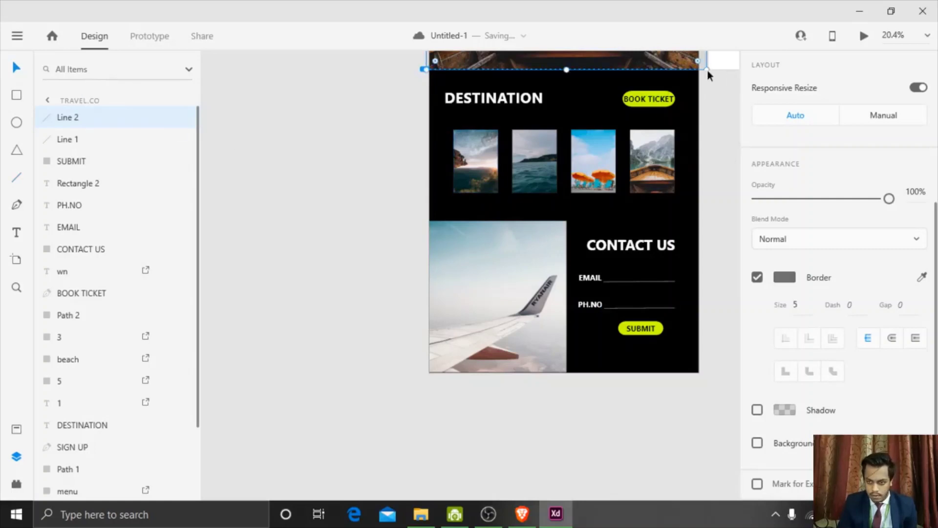
scroll(708, 71, up, 1)
click(723, 93)
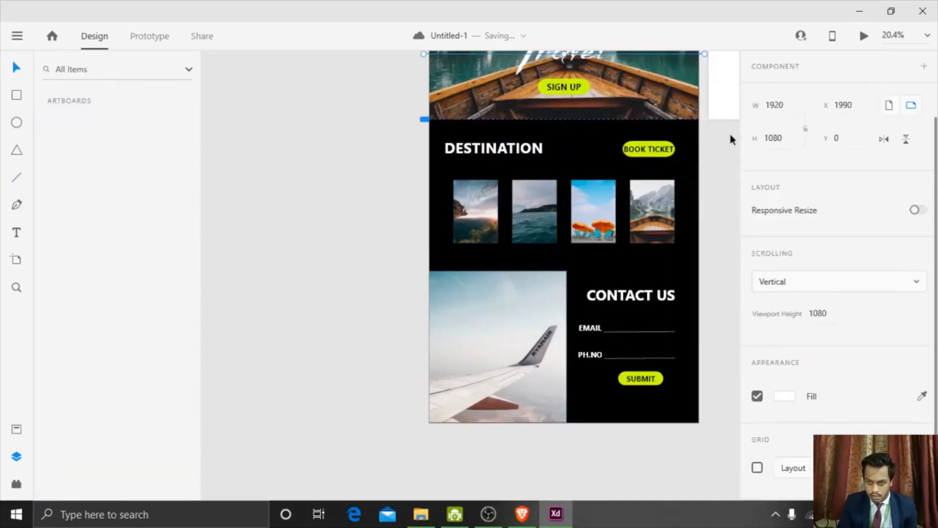
scroll(742, 139, right, 5)
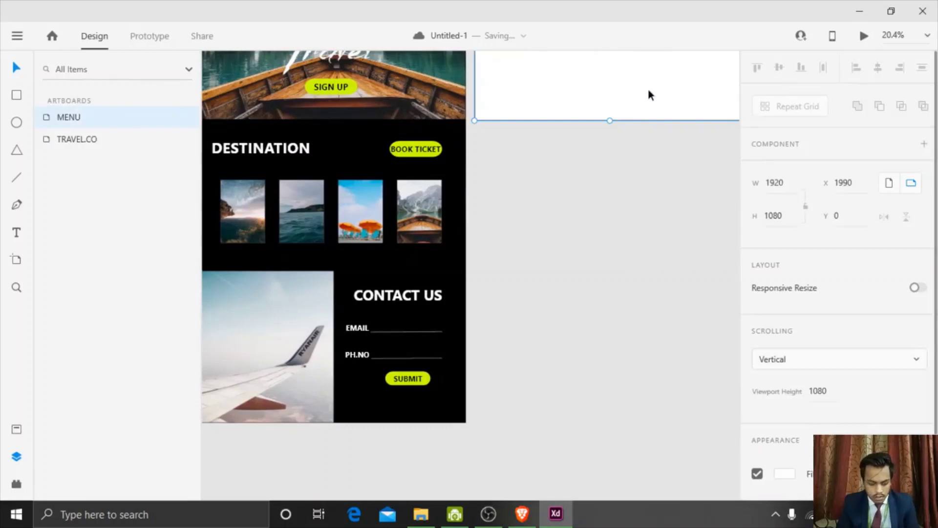
key(ctrl+3)
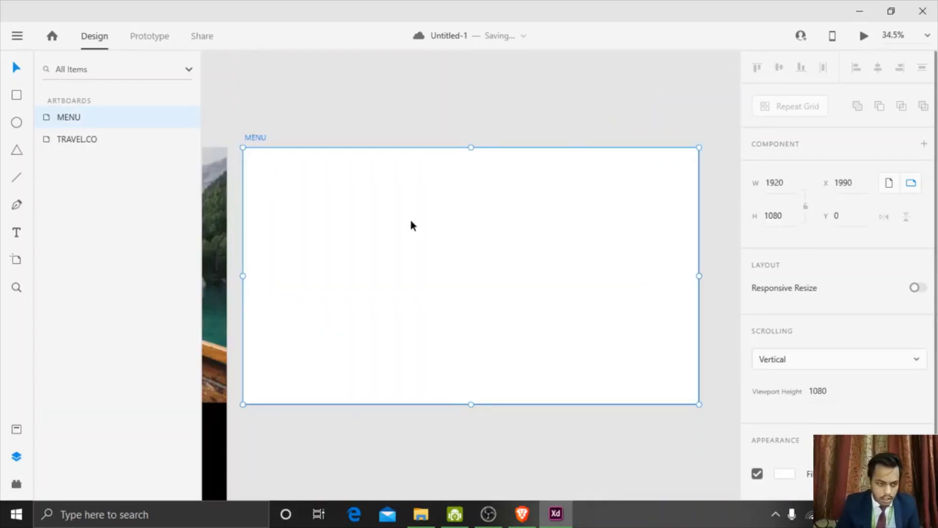
scroll(801, 410, down, 2)
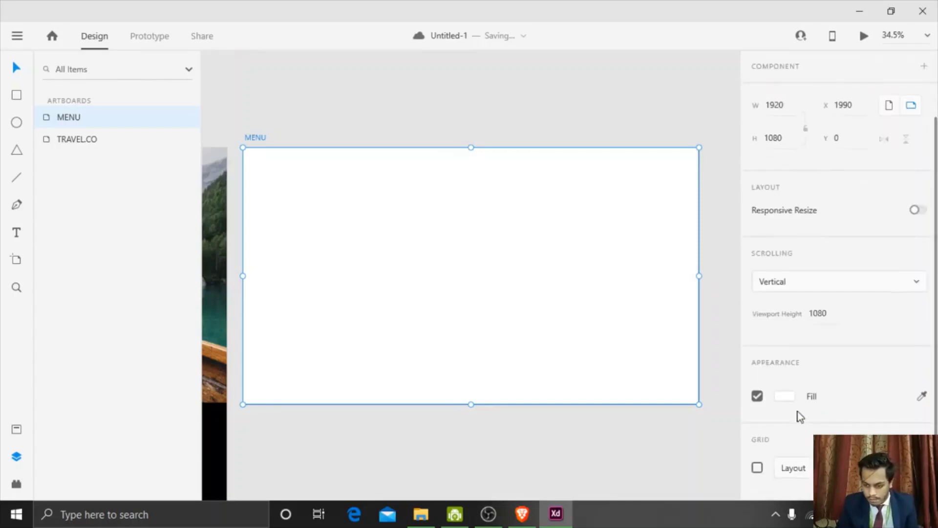
Step: Change the MENU artboard's fill from white #FFFFFF to #CCFF00
click(792, 397)
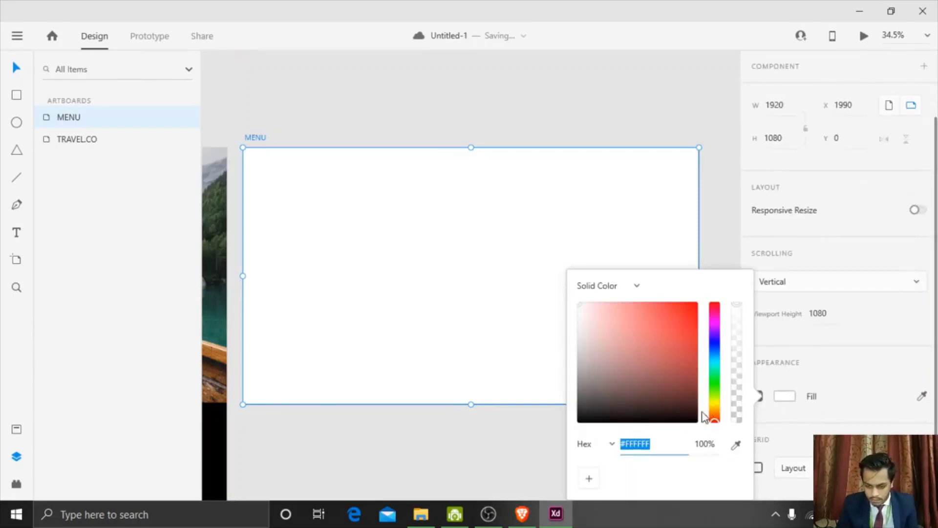
key(BackSpace)
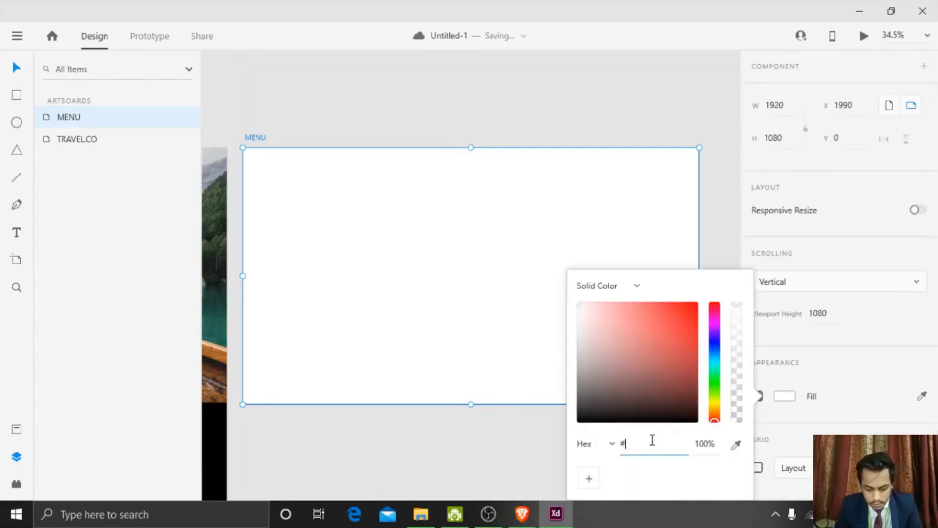
key(Return)
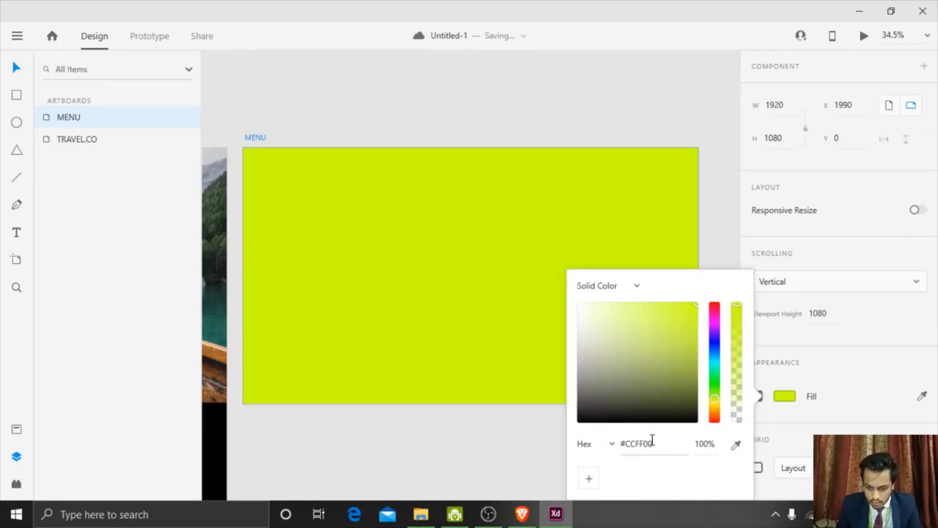
click(439, 438)
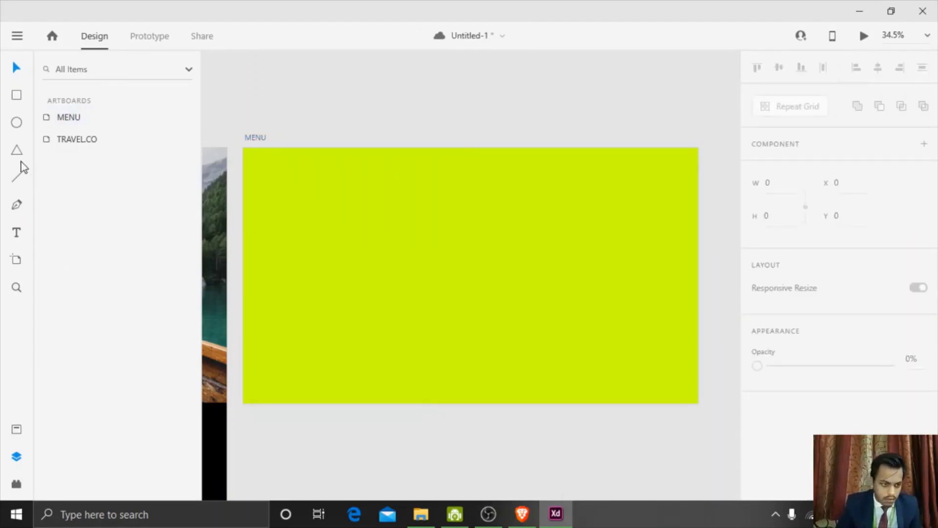
Step: Add a HOME label on the MENU artboard, enlarged and moved toward the centre
click(16, 232)
click(359, 216)
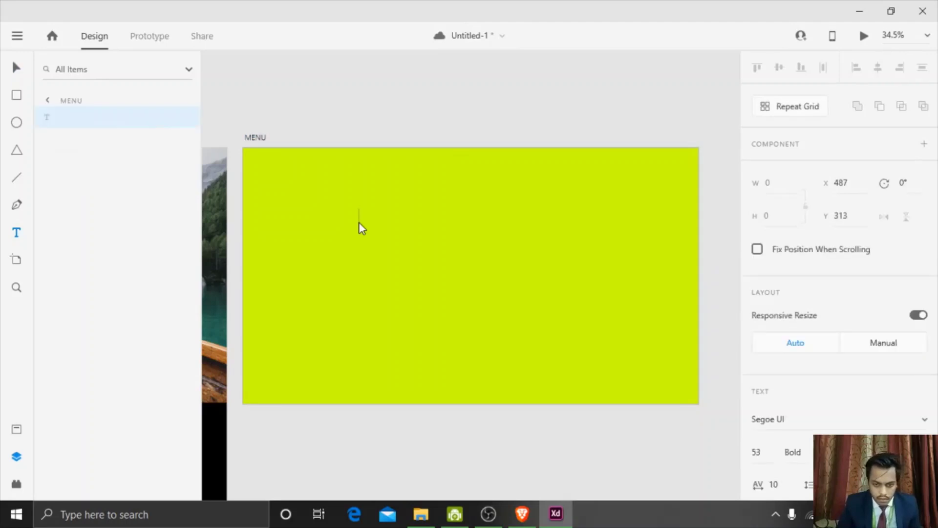
text(H)
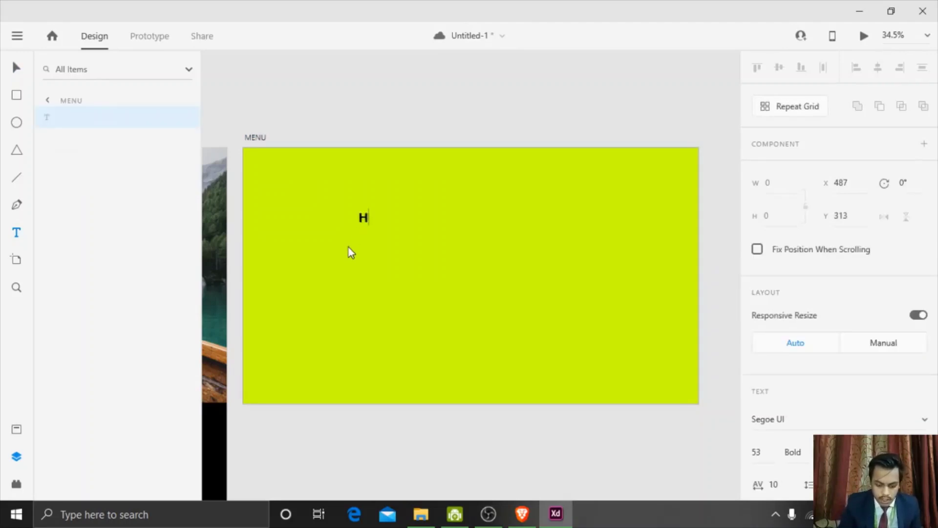
text(OME)
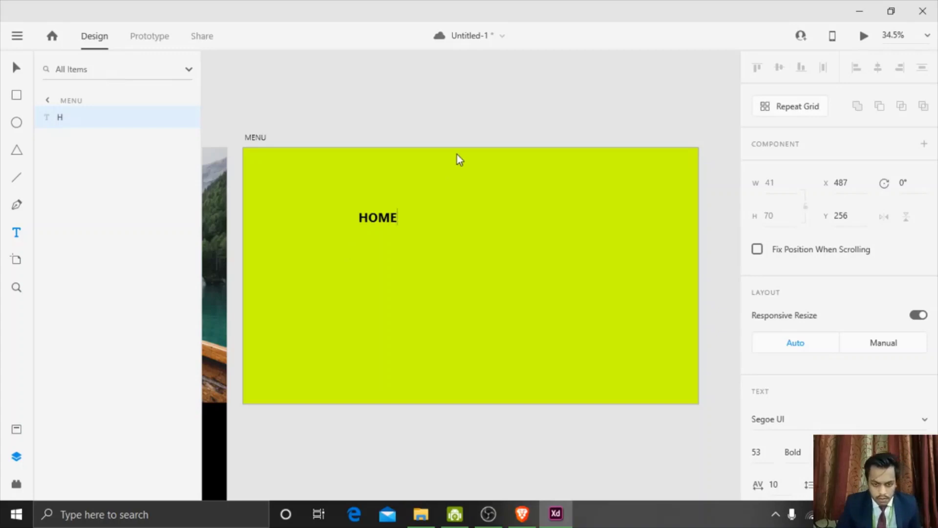
key(Escape)
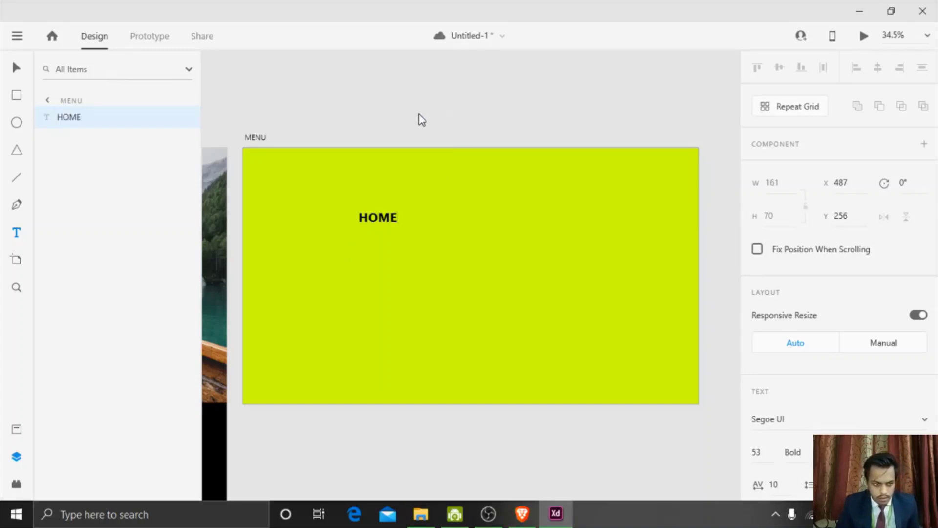
click(15, 68)
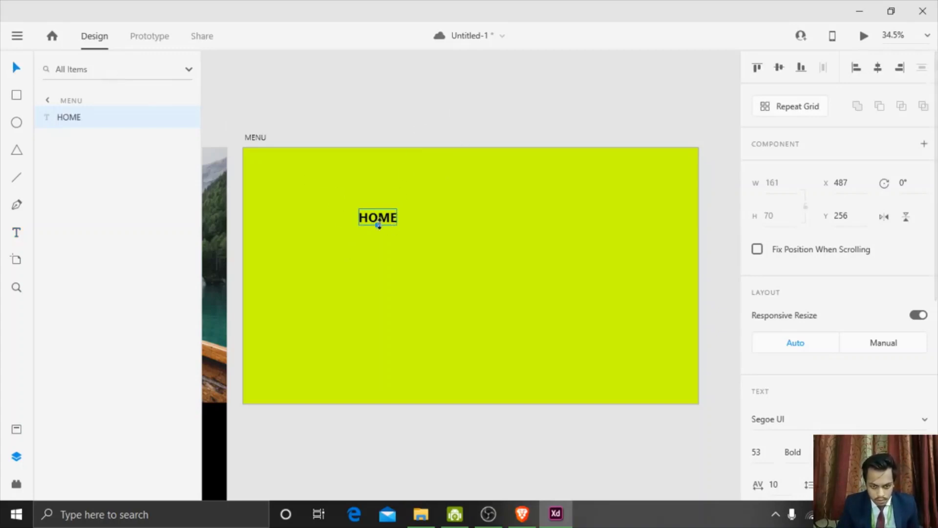
drag(378, 225, 477, 220)
click(443, 253)
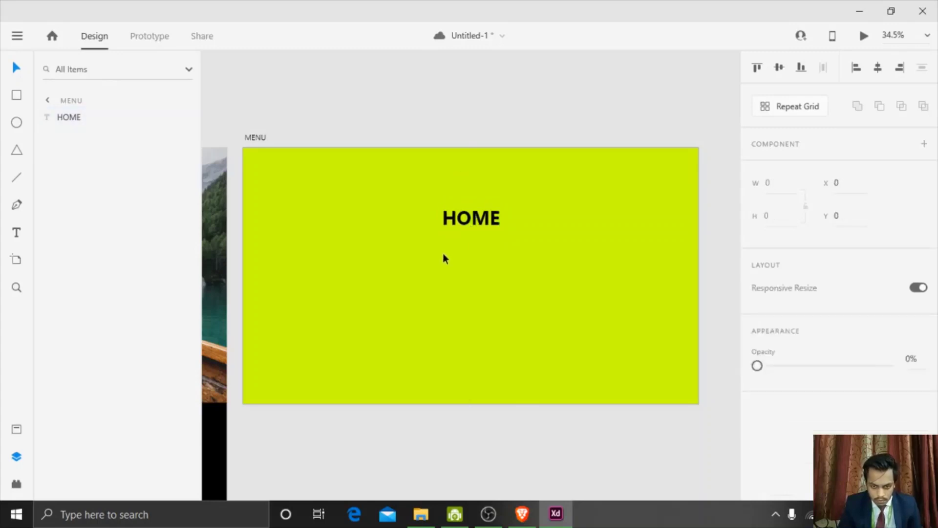
click(442, 253)
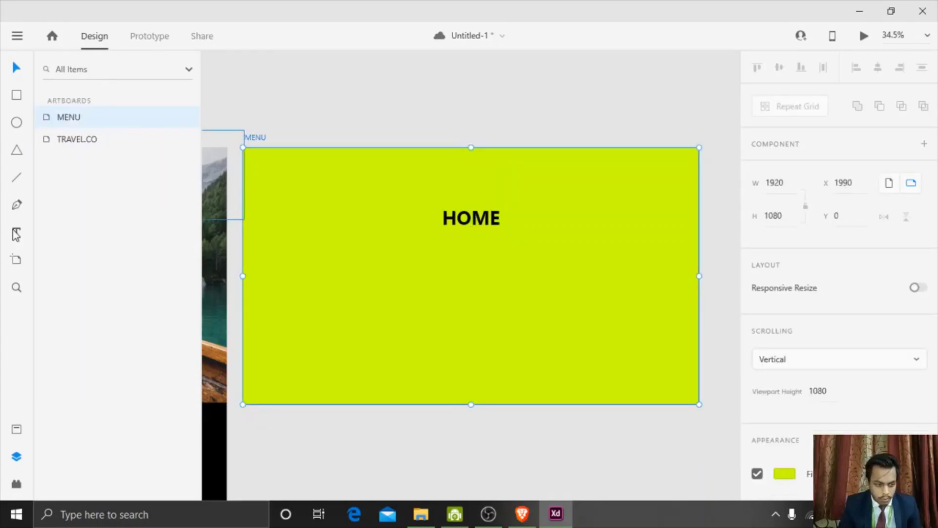
Step: Add an ABOUT US label below HOME and enlarge it
click(16, 233)
click(439, 258)
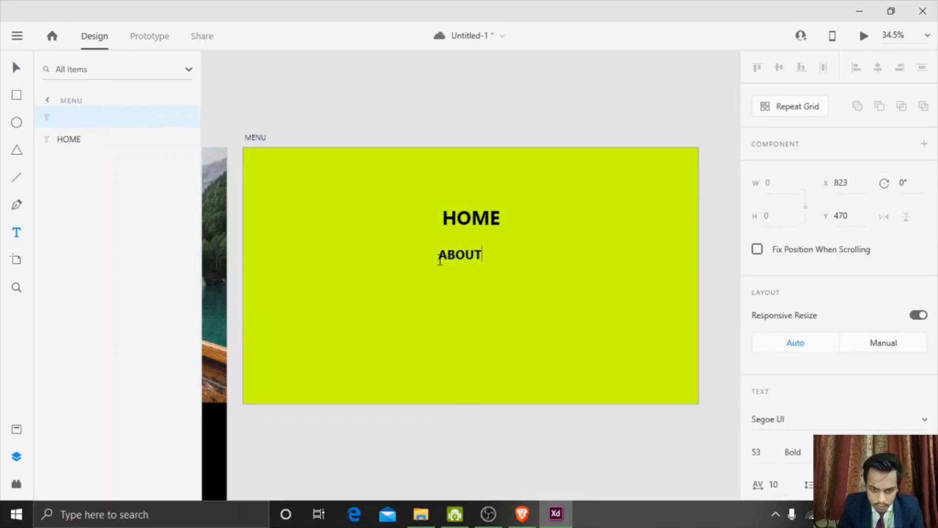
key(Escape)
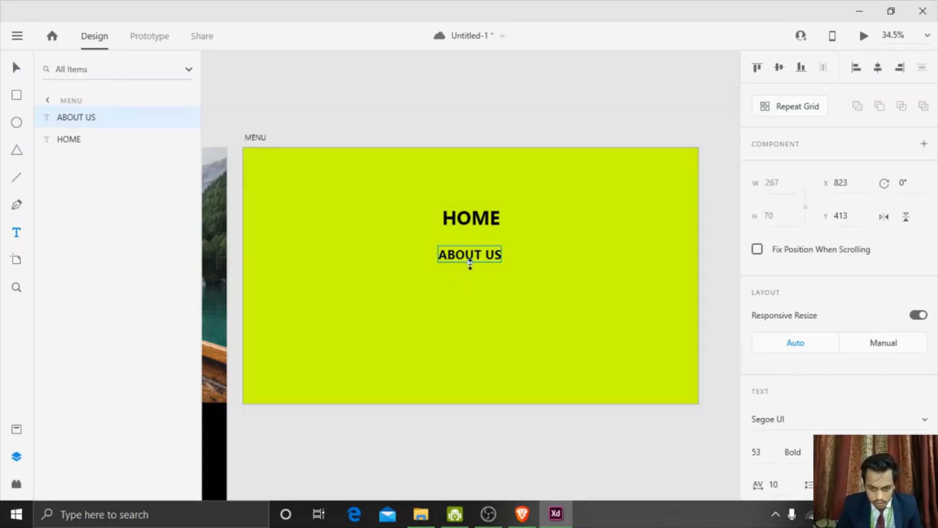
drag(470, 263, 470, 269)
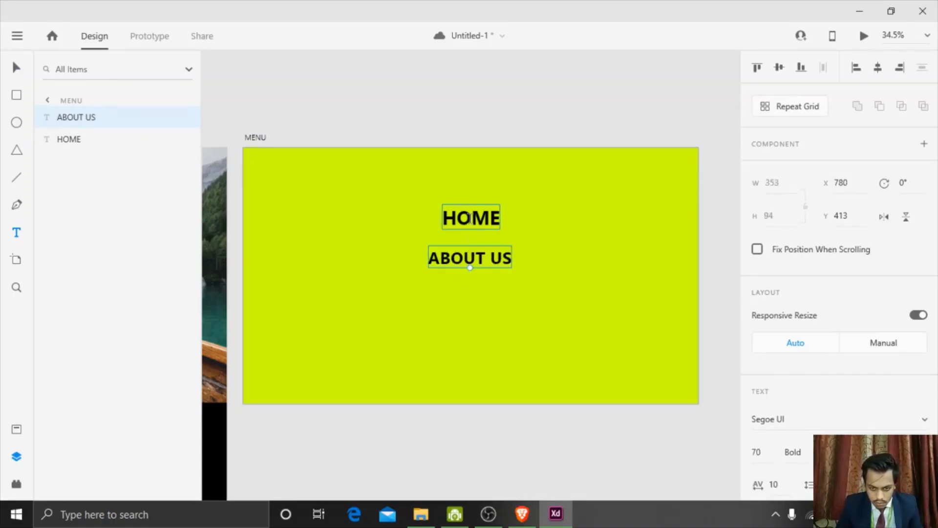
click(472, 222)
double_click(471, 222)
click(462, 259)
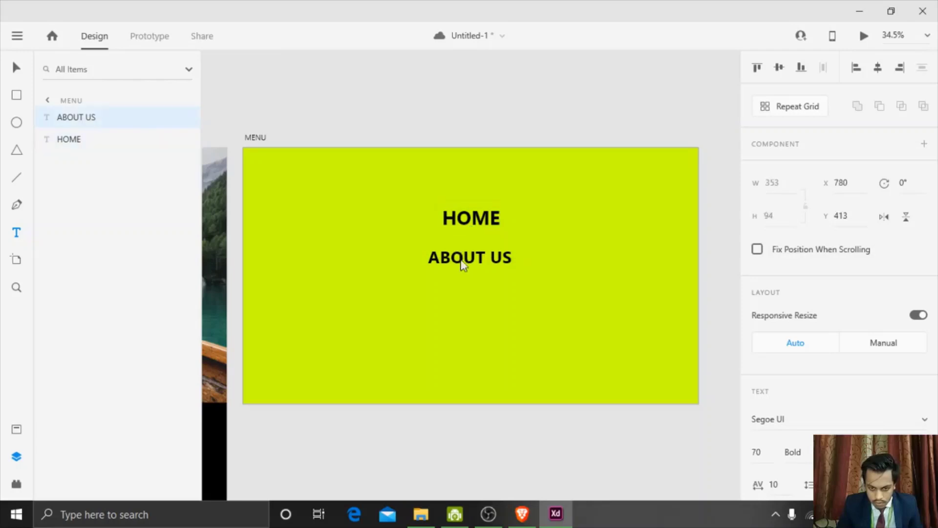
Step: Set the ABOUT US font size to 80
click(766, 453)
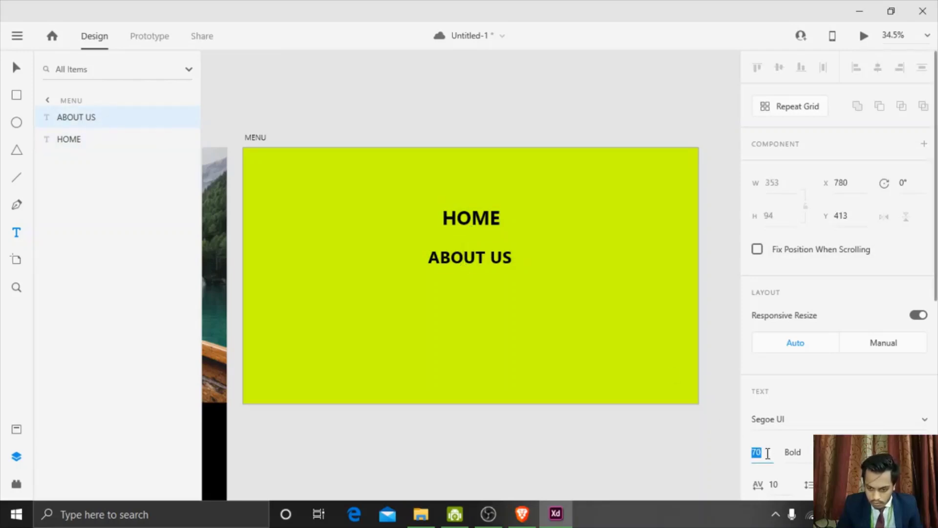
key(BackSpace)
text(8)
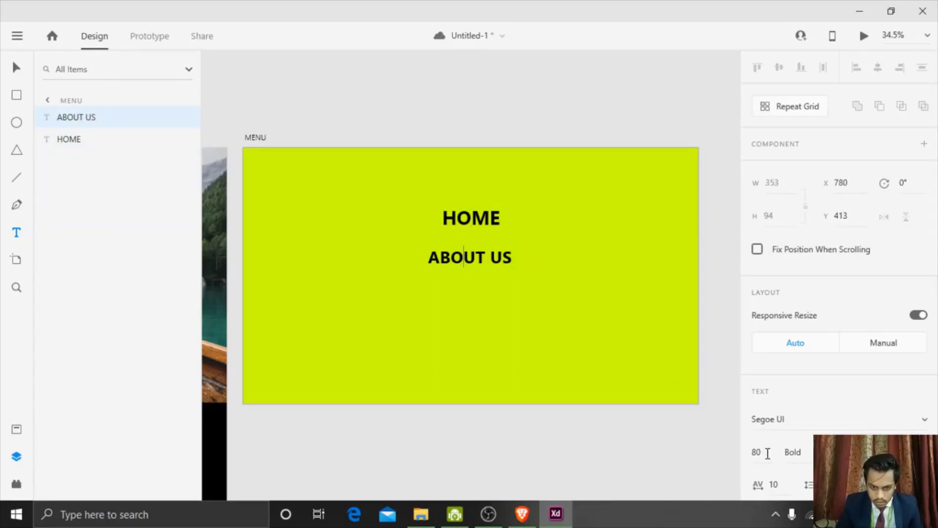
drag(516, 260, 403, 262)
click(756, 452)
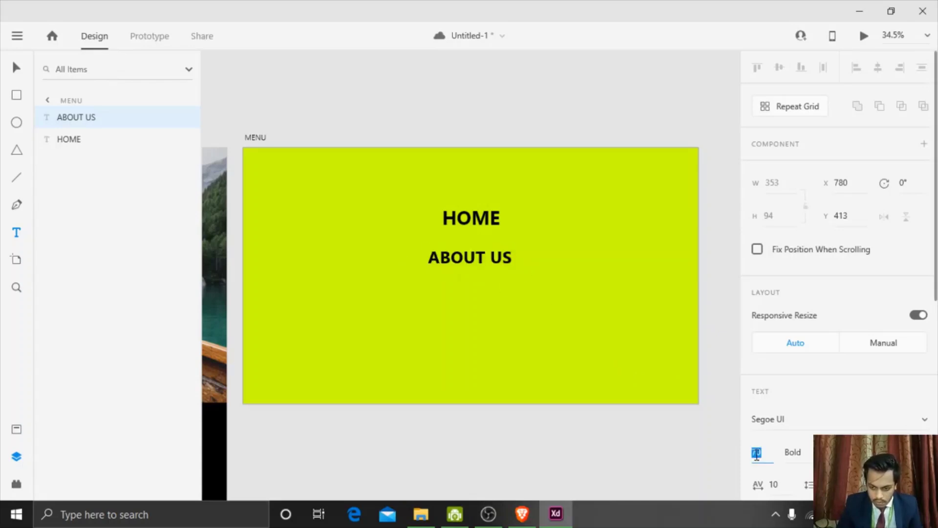
text(80)
key(Return)
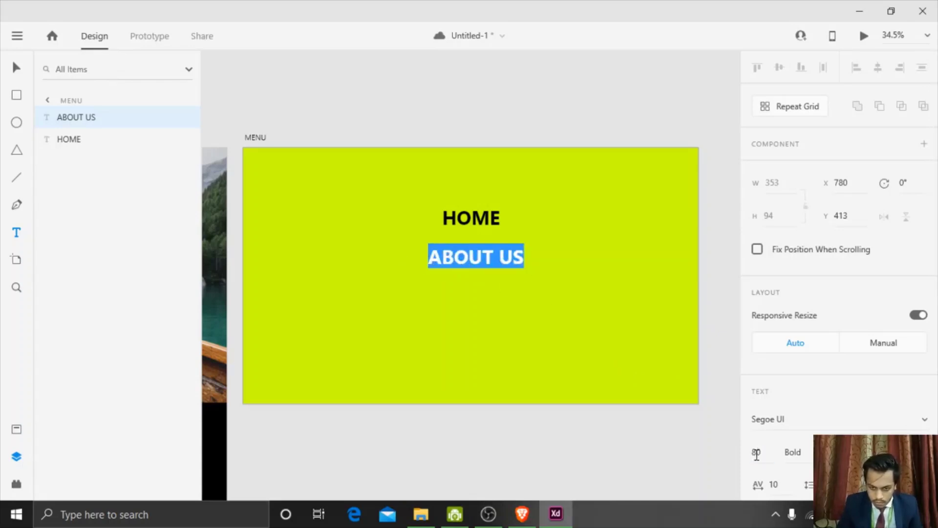
Step: Add a CONTACT US label under ABOUT US
click(430, 310)
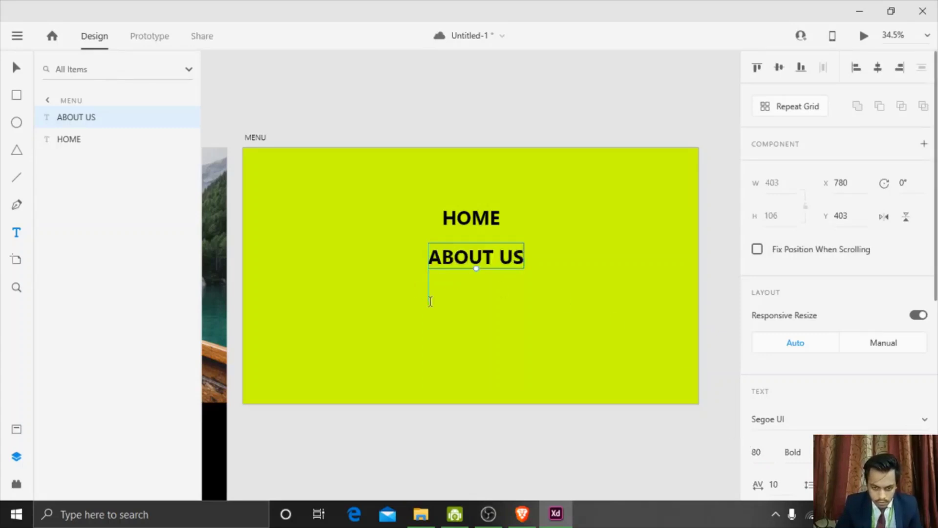
text(CONTAC)
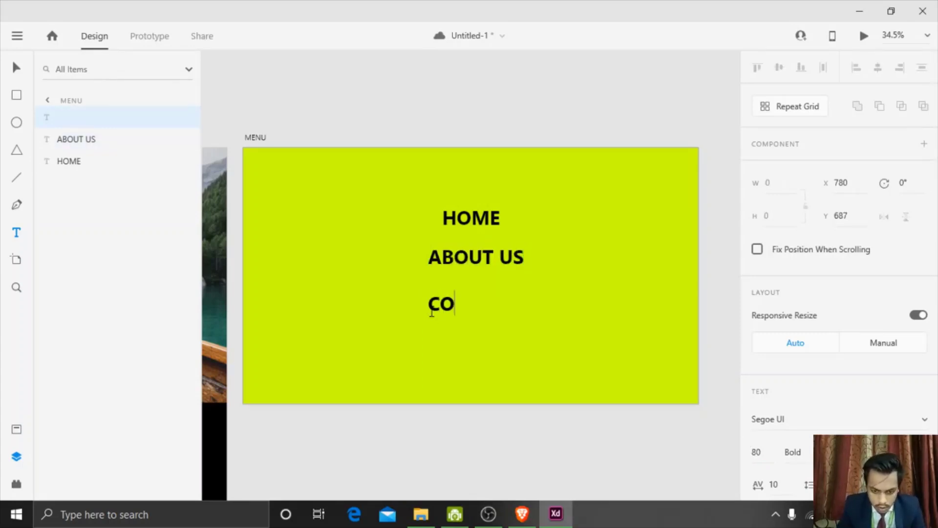
text(US)
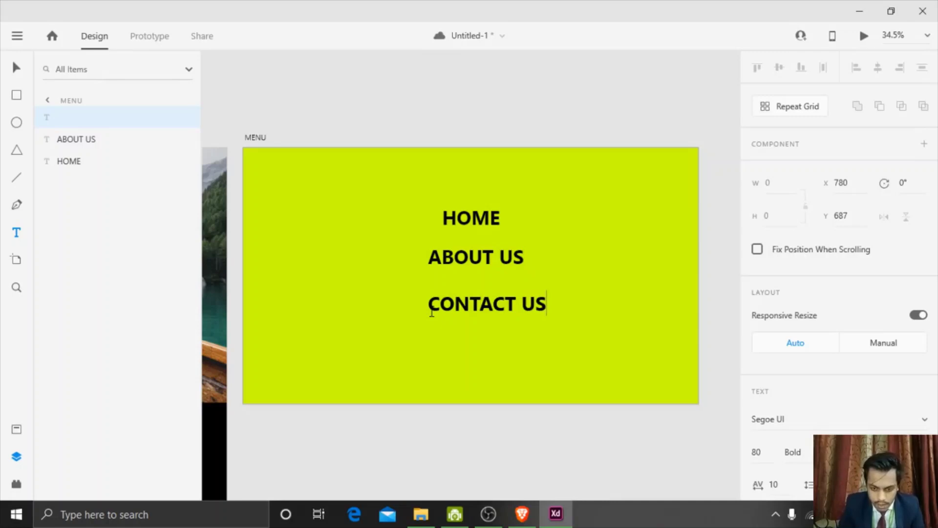
key(Escape)
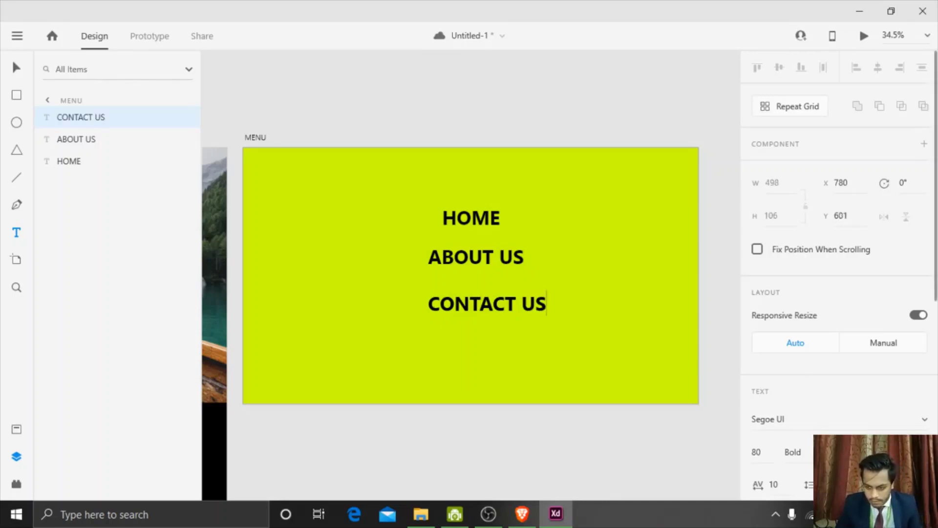
drag(935, 269, 935, 336)
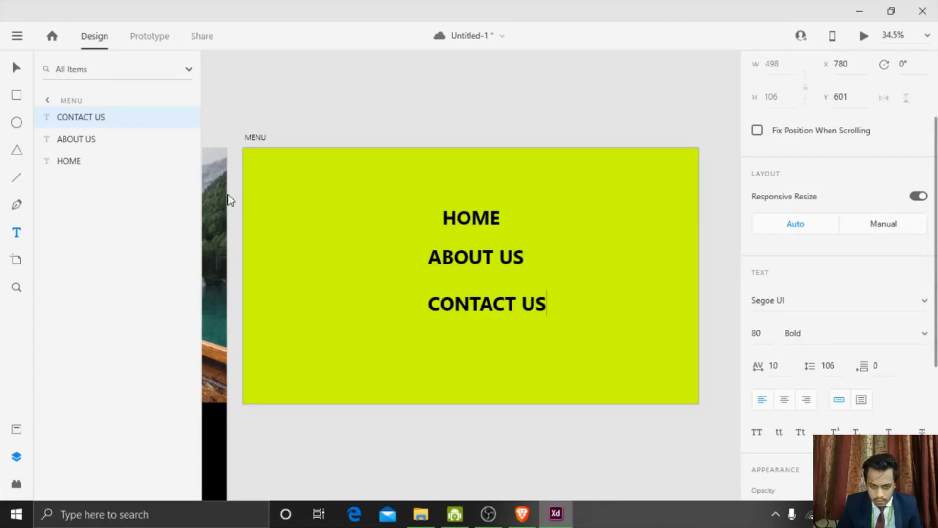
Step: Align HOME and CONTACT US, then move all three menu items lower together
click(16, 69)
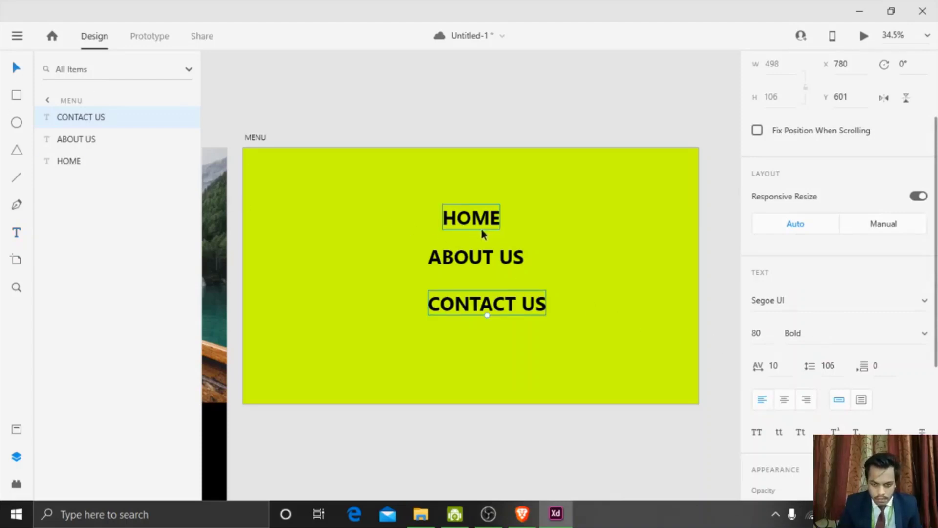
drag(482, 223, 477, 263)
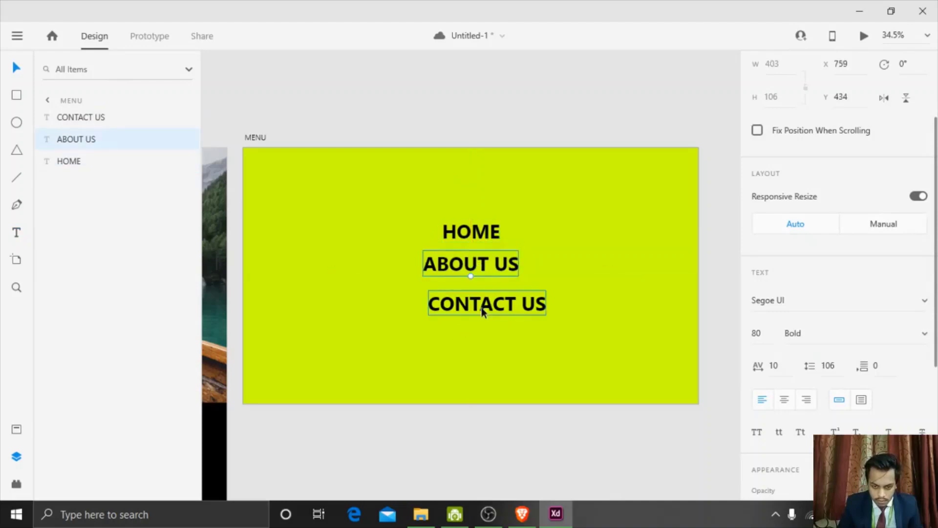
drag(481, 309, 477, 304)
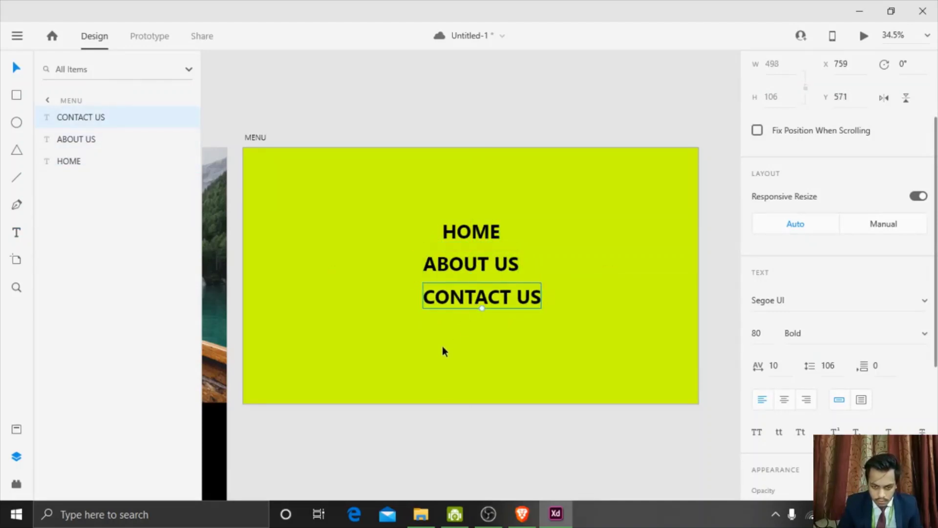
click(441, 347)
click(470, 226)
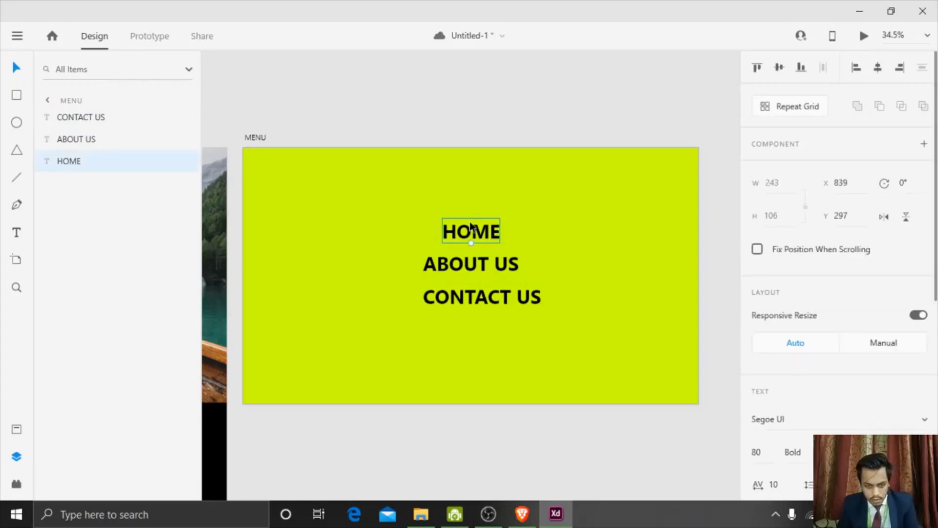
shift+click(466, 268)
shift+click(468, 293)
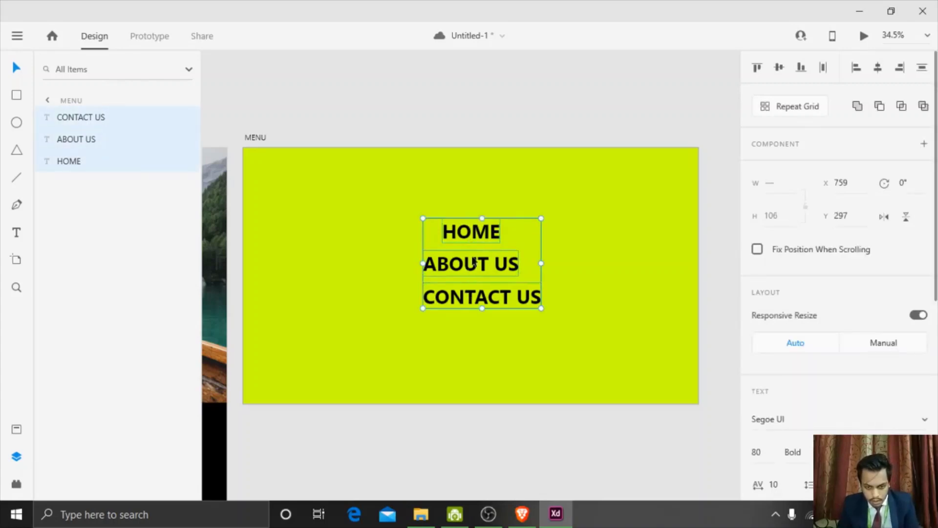
mouse_move(473, 262)
mouse_down()
mouse_move(473, 285)
mouse_move(466, 257)
mouse_move(477, 290)
mouse_move(468, 258)
mouse_move(479, 272)
mouse_move(459, 272)
mouse_move(470, 288)
mouse_move(470, 279)
mouse_up()
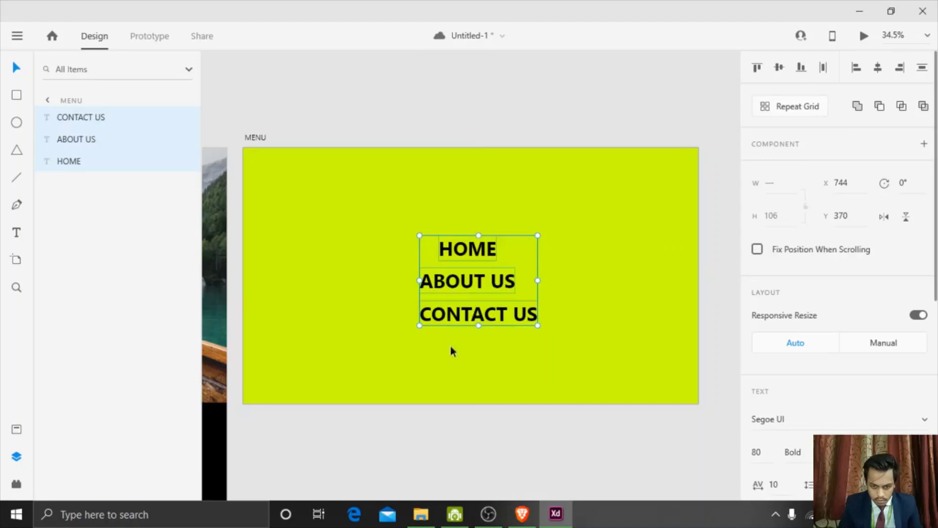
Step: Centre CONTACT US under ABOUT US
click(454, 342)
click(464, 315)
double_click(463, 317)
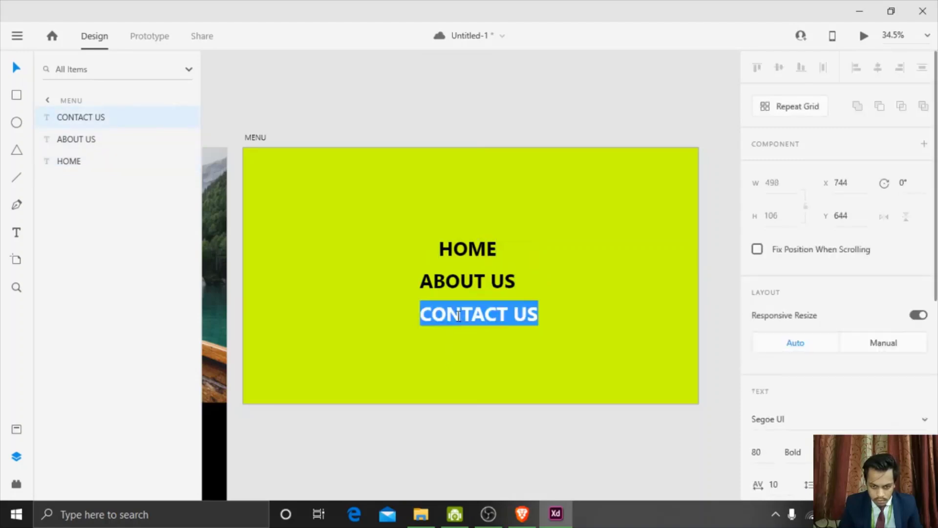
click(460, 316)
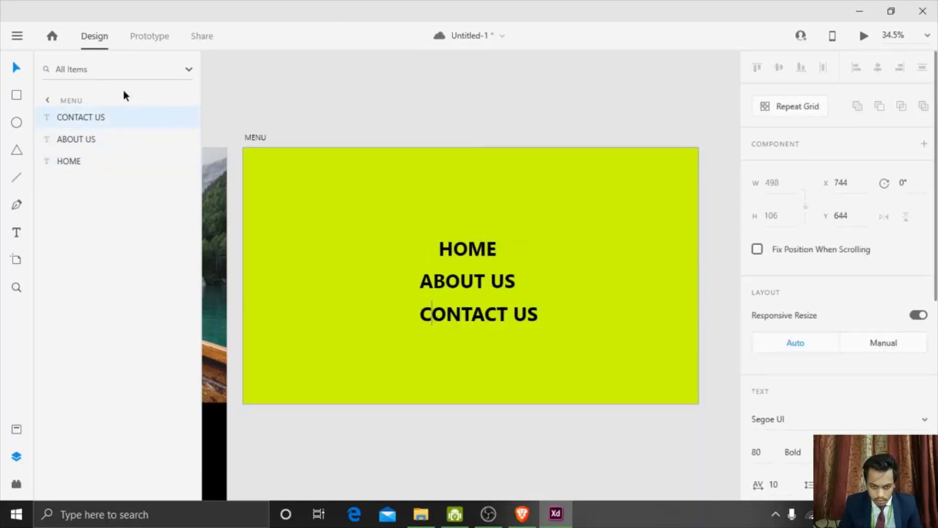
key(Escape)
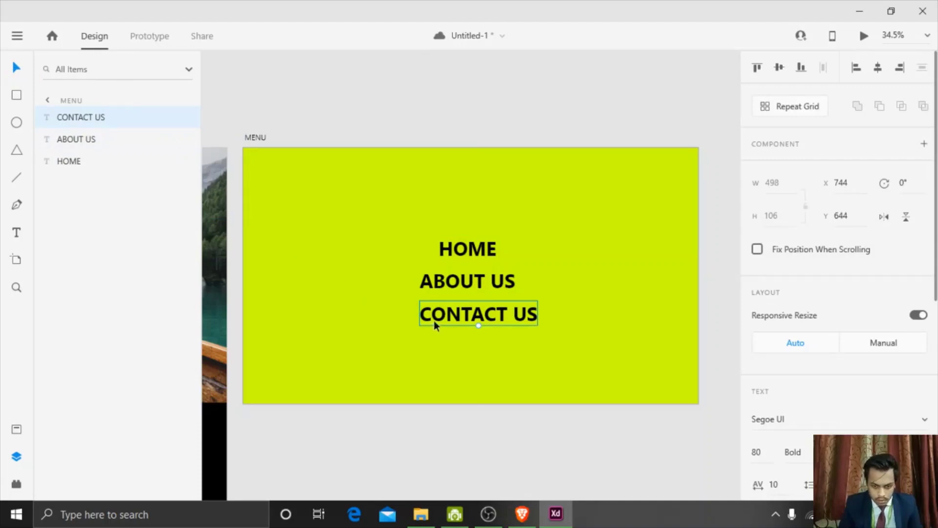
drag(436, 326, 428, 326)
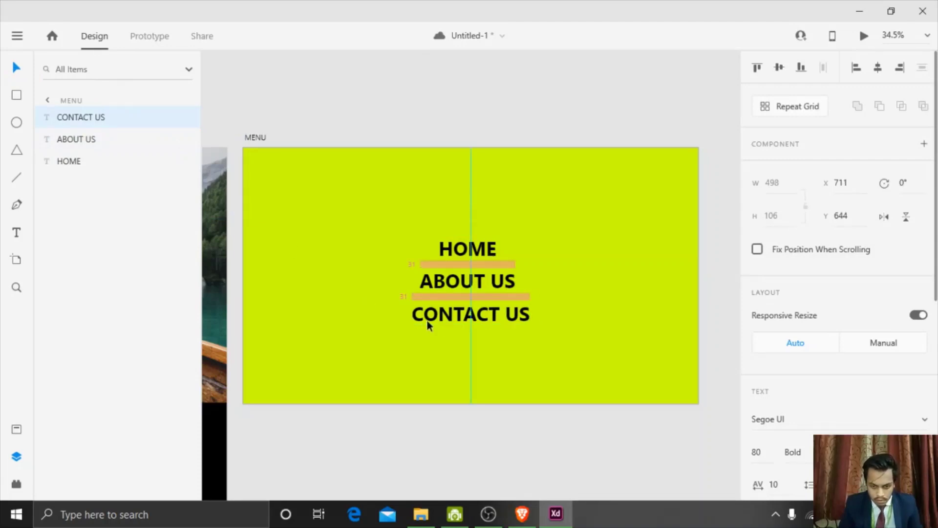
click(422, 336)
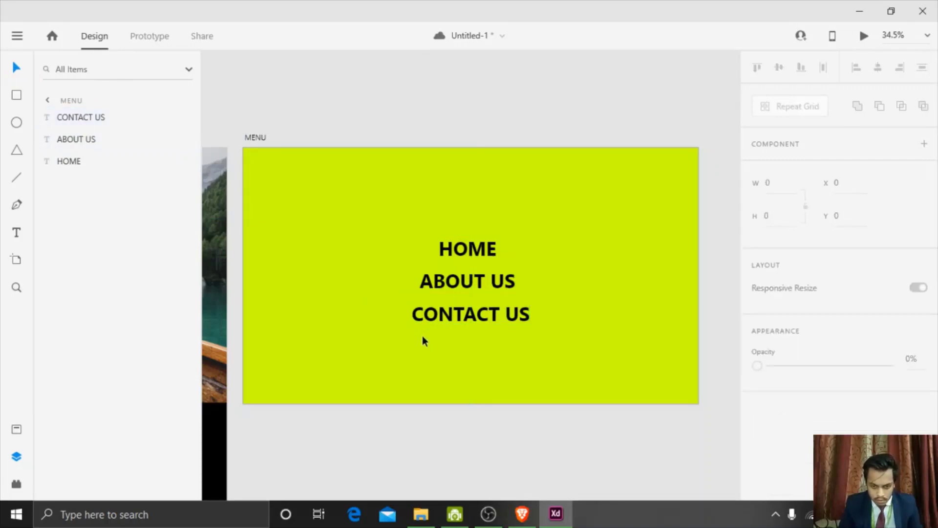
Step: Make the ABOUT US and CONTACT US text white
click(444, 273)
scroll(835, 273, down, 3)
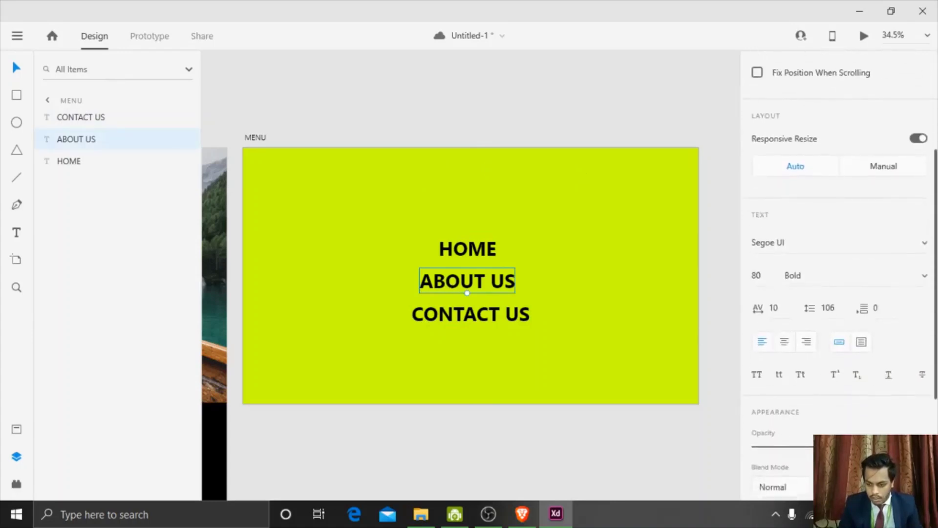
scroll(835, 274, down, 3)
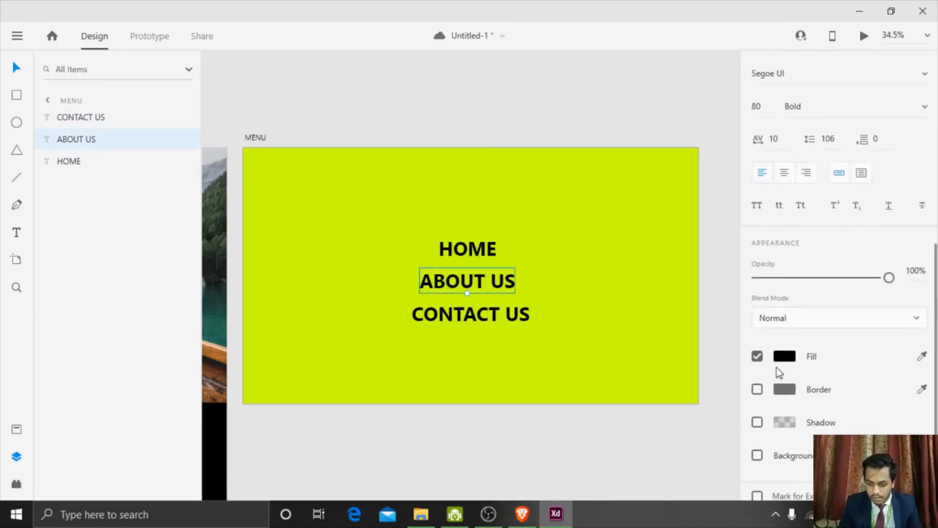
click(782, 358)
drag(576, 280, 563, 265)
click(501, 314)
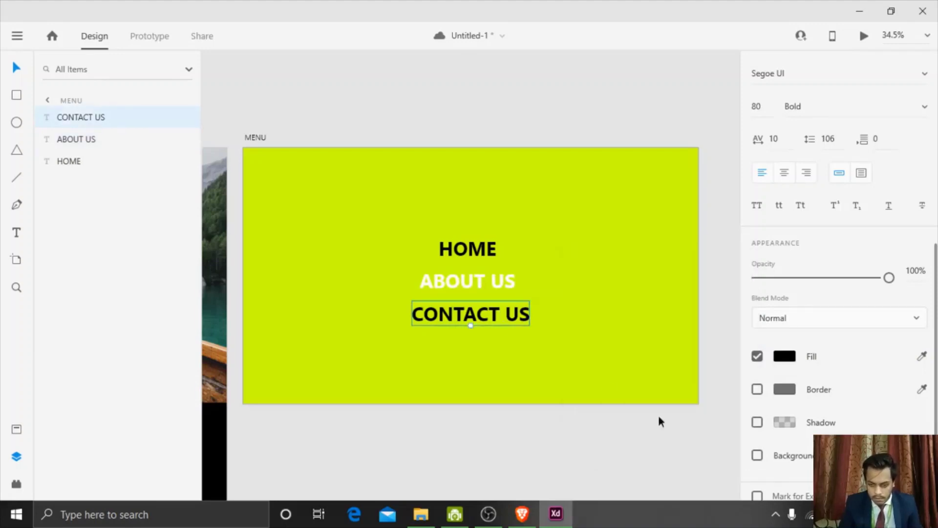
click(785, 358)
drag(606, 285, 587, 276)
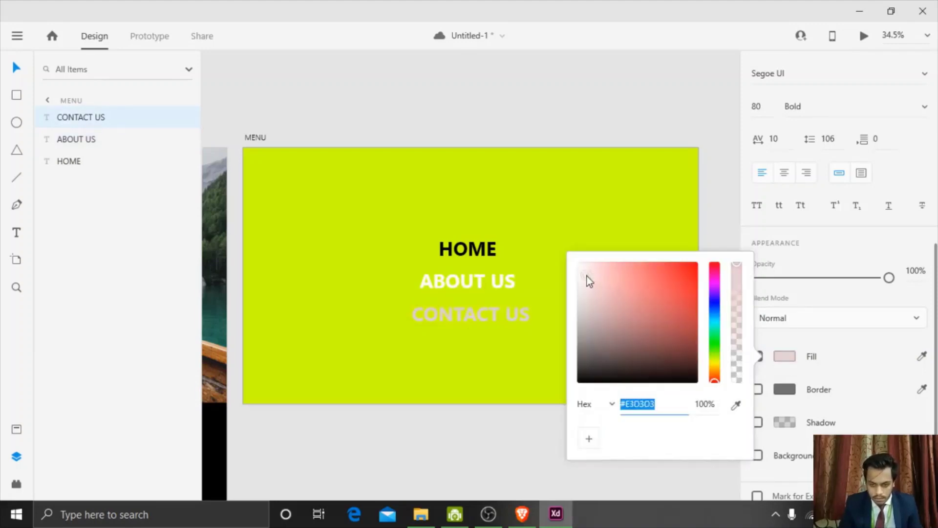
click(546, 116)
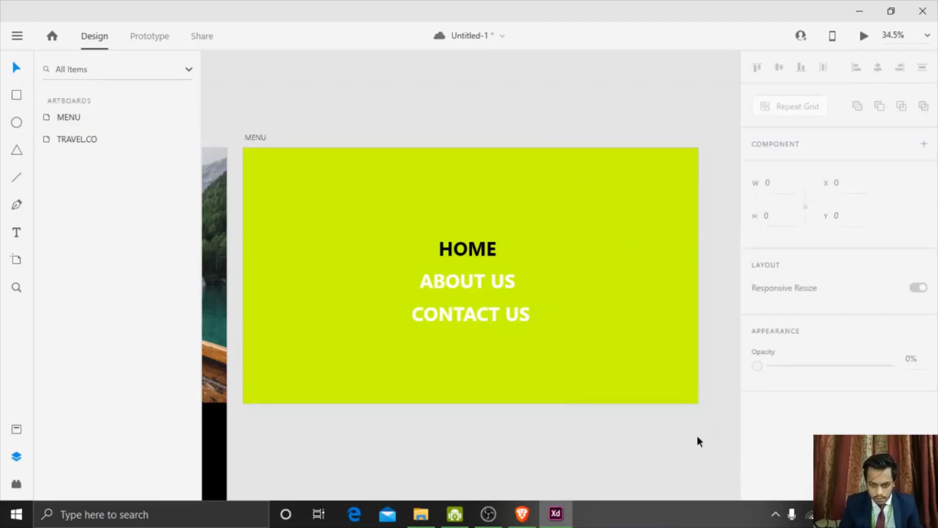
Step: Undo an accidental EMAIL text paste and reselect the MENU artboard
scroll(616, 446, down, 1)
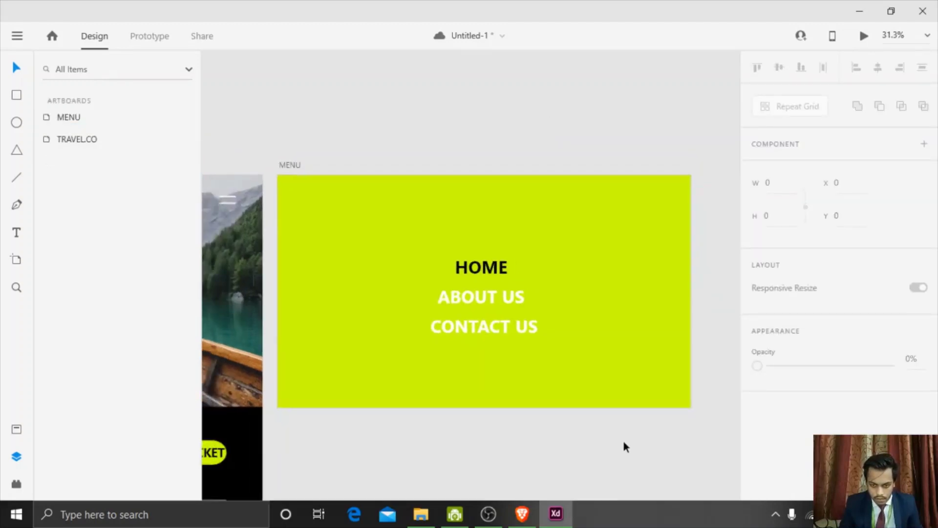
scroll(623, 442, down, 3)
scroll(723, 456, right, 3)
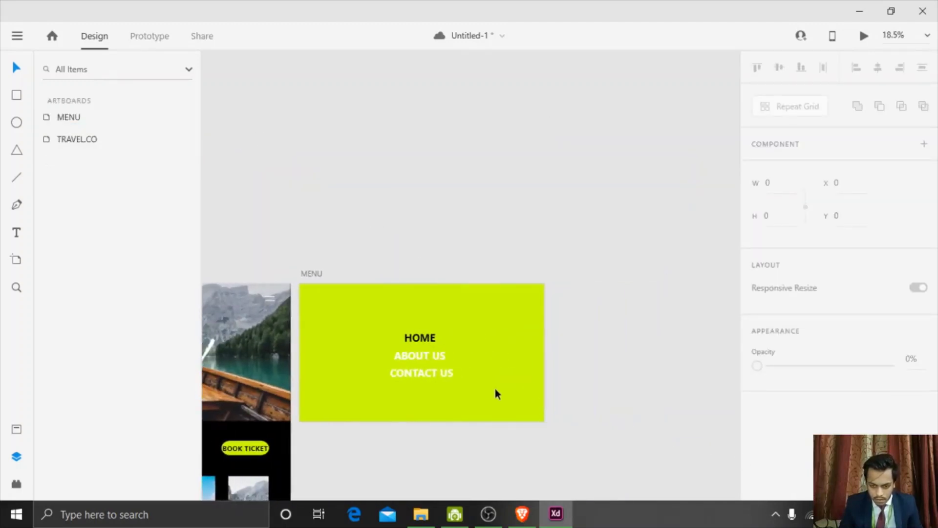
click(490, 388)
key(Escape)
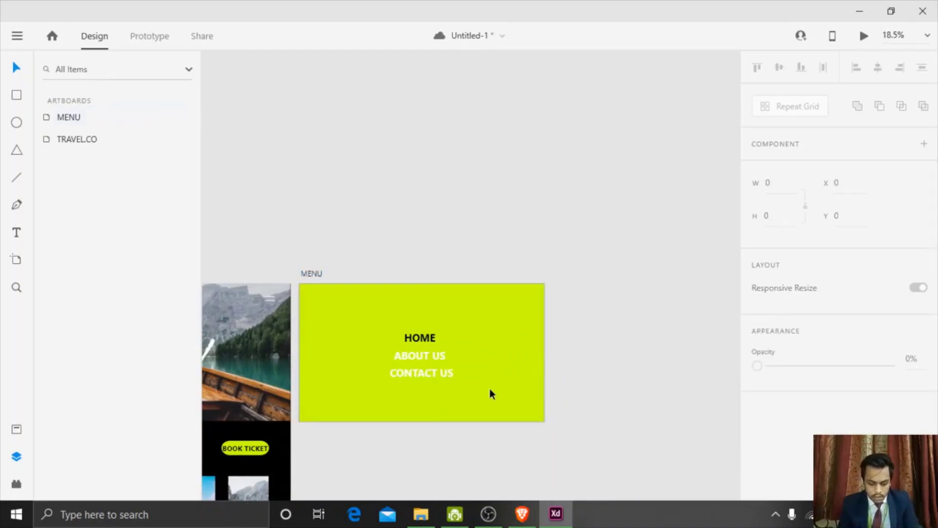
key(ctrl+v)
click(486, 251)
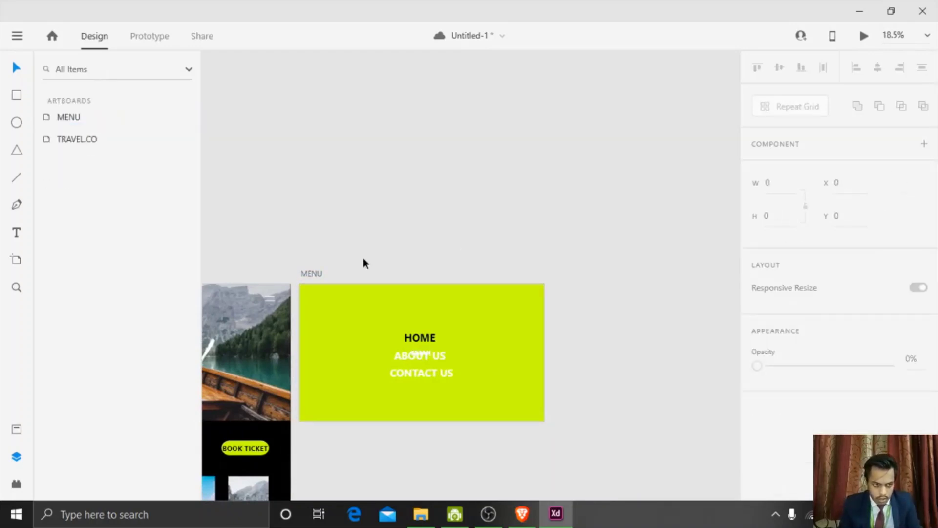
key(ctrl+z)
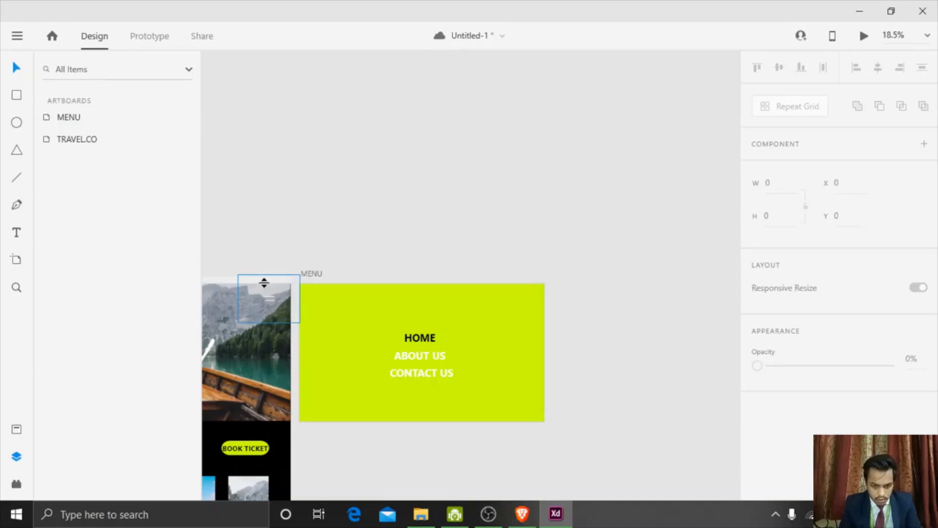
click(64, 122)
Step: Duplicate the MENU artboard twice, creating MENU – 1 and MENU – 2
right_click(64, 122)
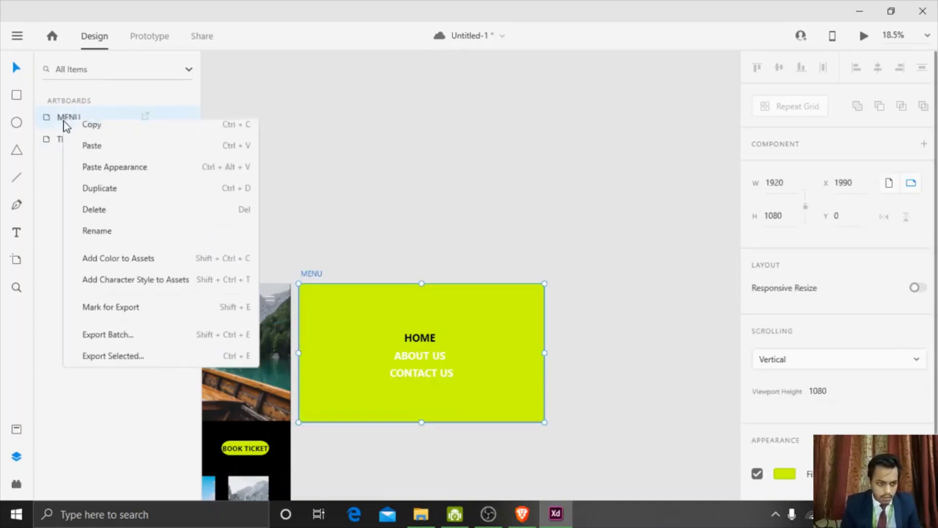
click(112, 198)
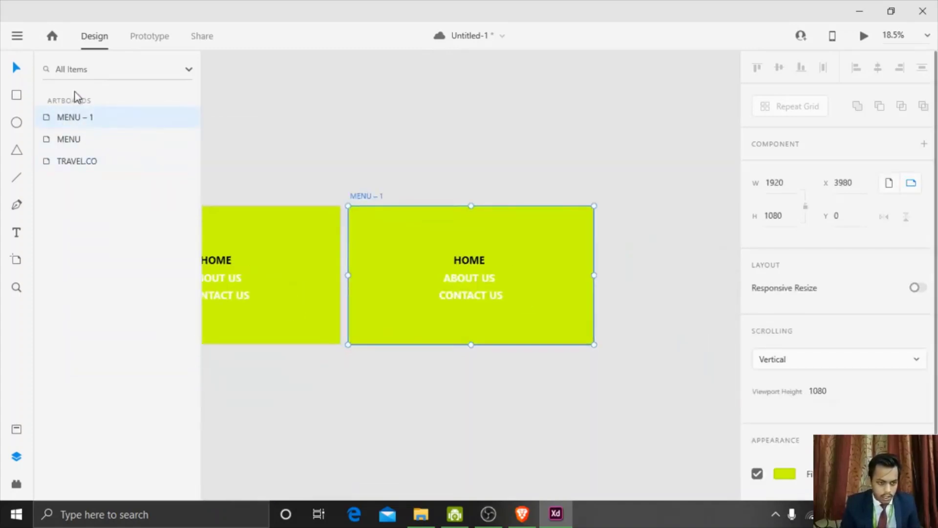
right_click(70, 139)
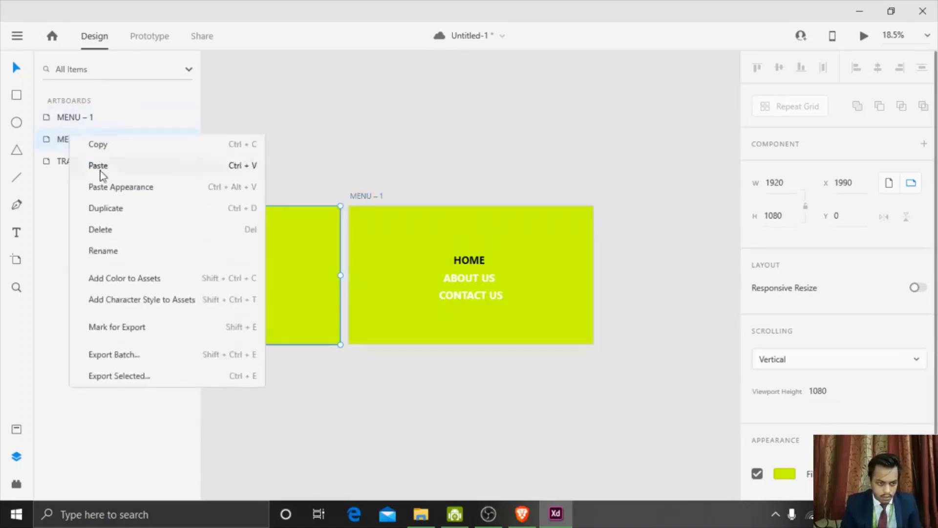
click(111, 208)
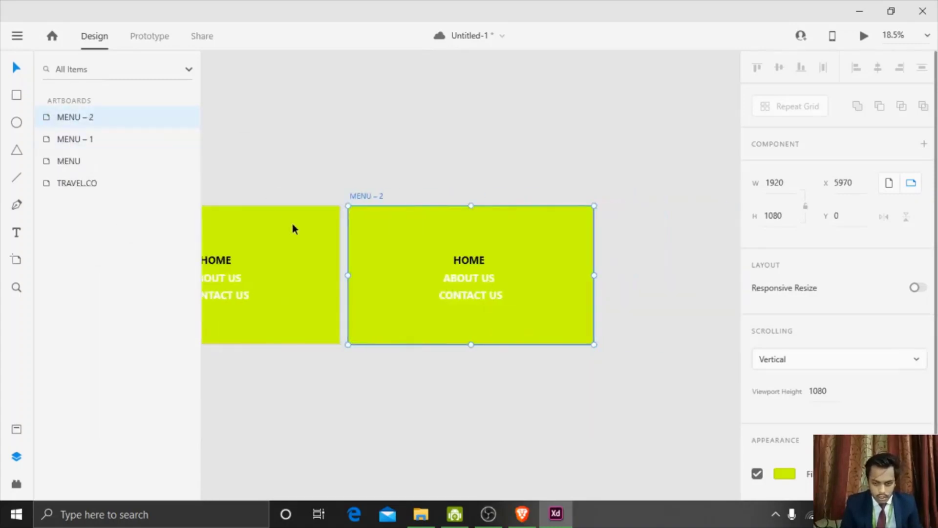
click(212, 185)
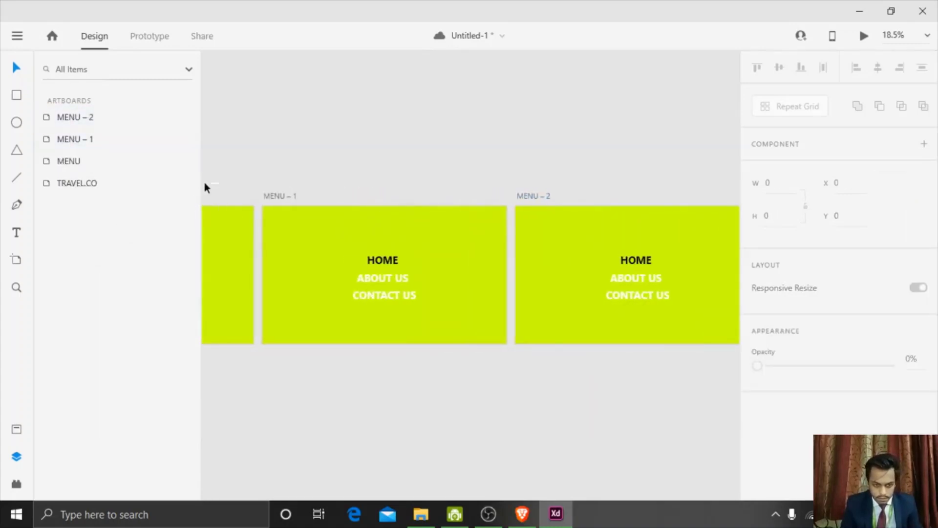
Step: On MENU – 1, make HOME white and ABOUT US black
click(433, 263)
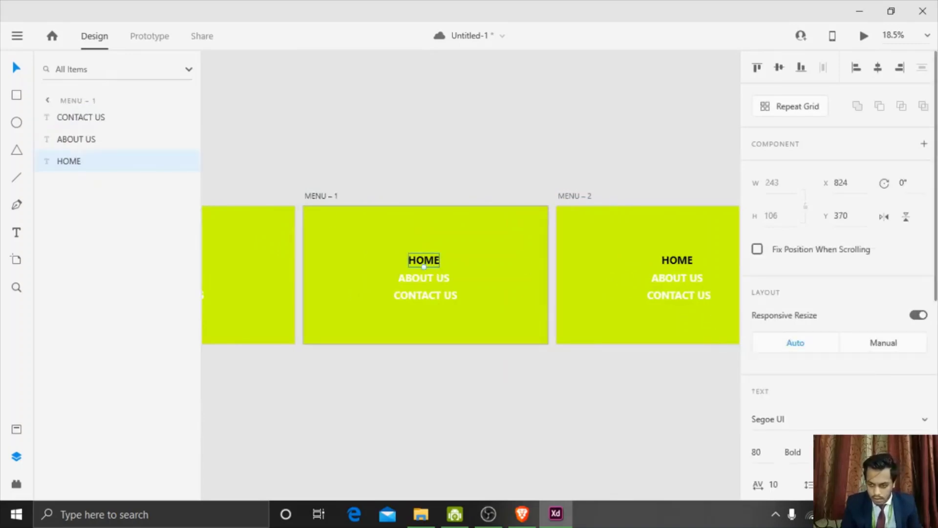
scroll(796, 269, down, 3)
scroll(826, 396, down, 3)
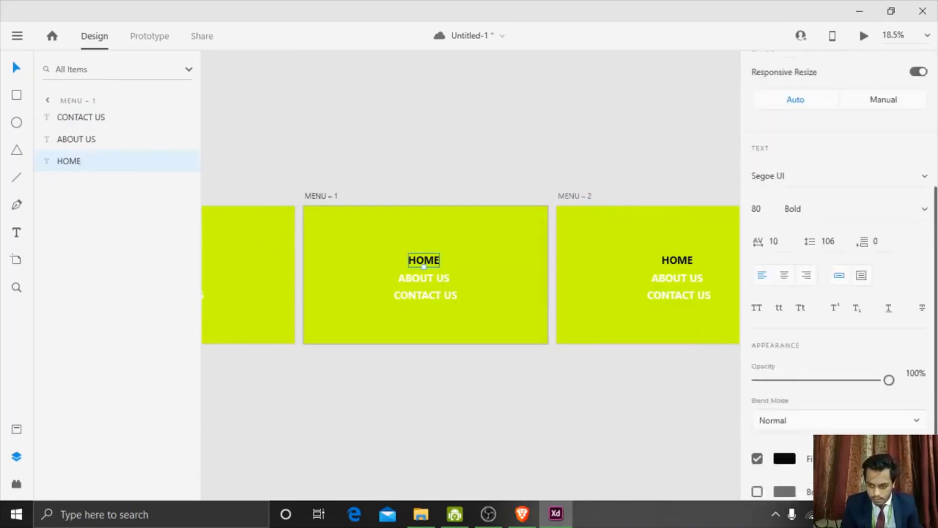
click(788, 396)
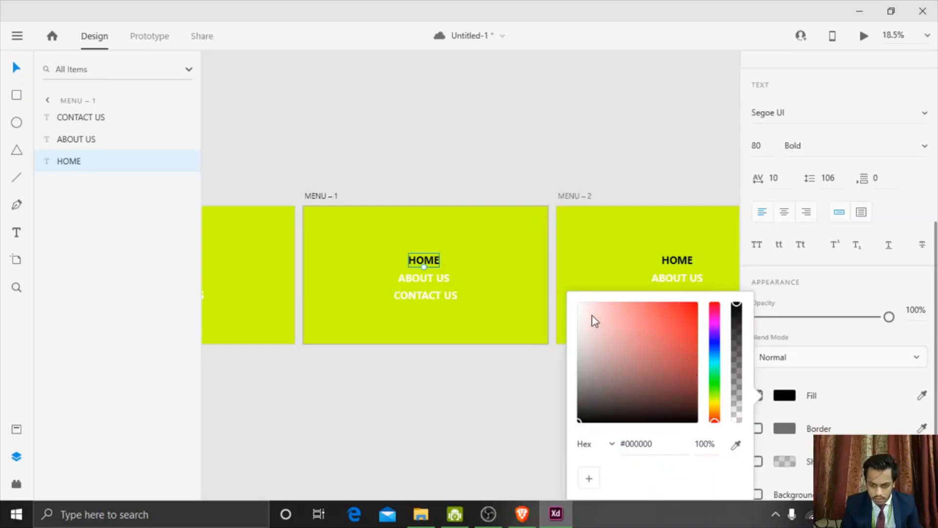
drag(594, 321, 580, 311)
click(439, 275)
double_click(439, 276)
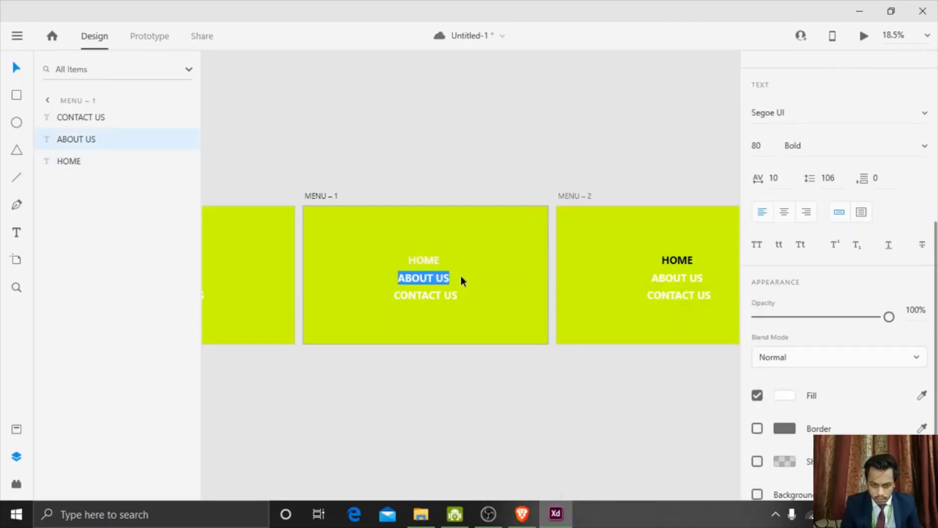
click(784, 394)
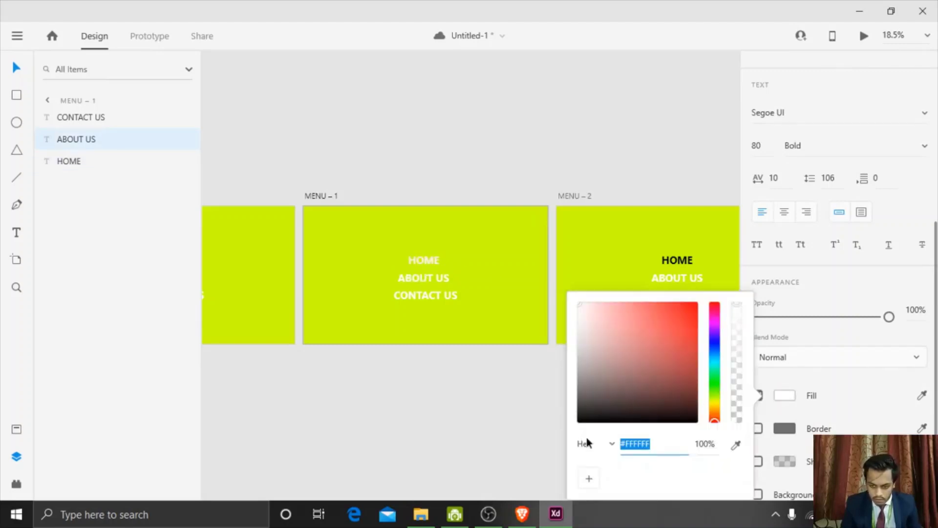
drag(579, 420, 535, 453)
key(Escape)
Step: On MENU – 2, make HOME white and CONTACT US black
click(673, 260)
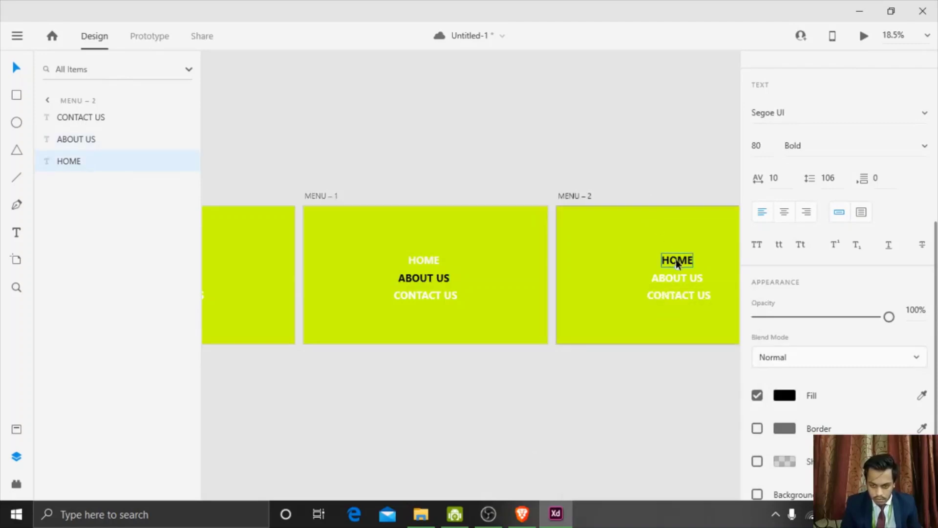
click(784, 396)
drag(580, 420, 565, 305)
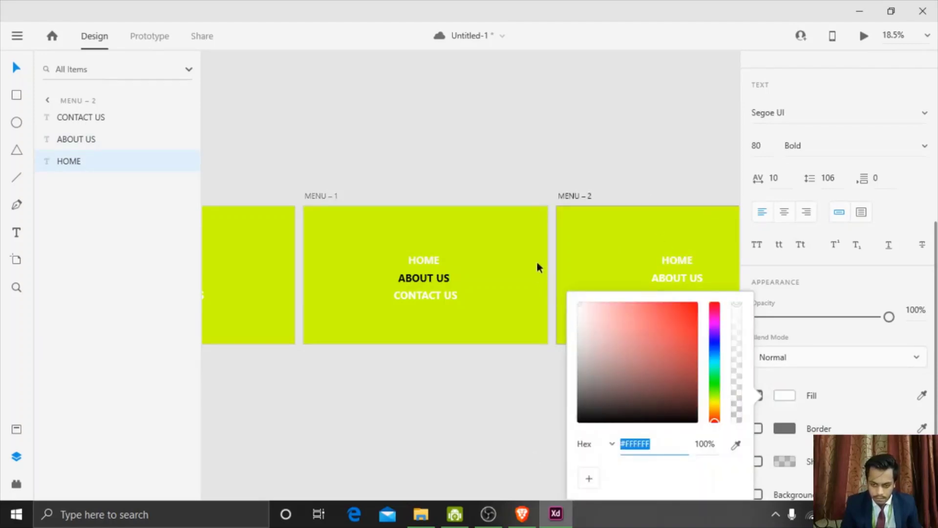
click(628, 267)
click(670, 299)
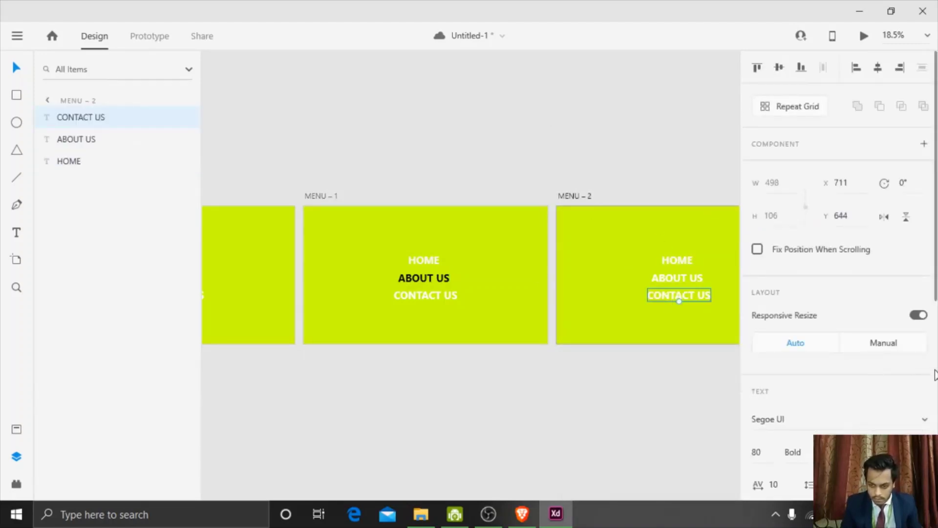
scroll(934, 374, down, 7)
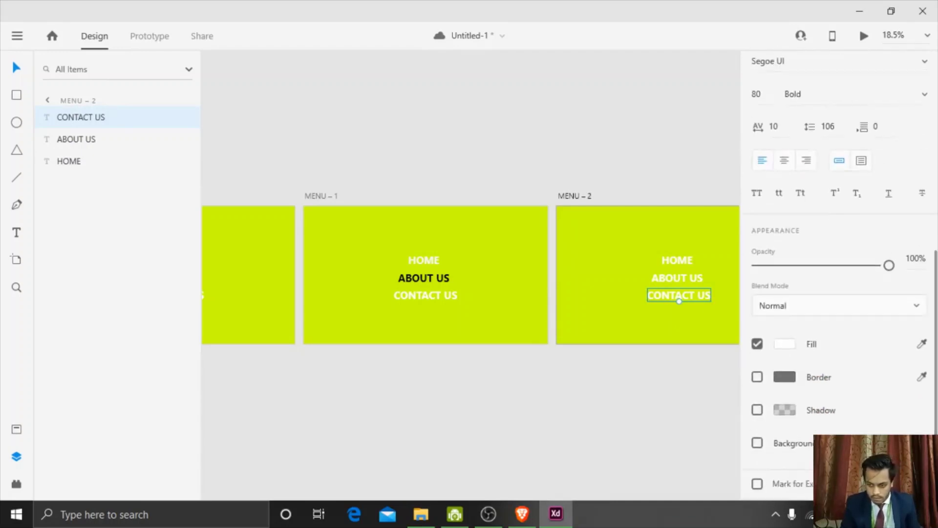
click(798, 345)
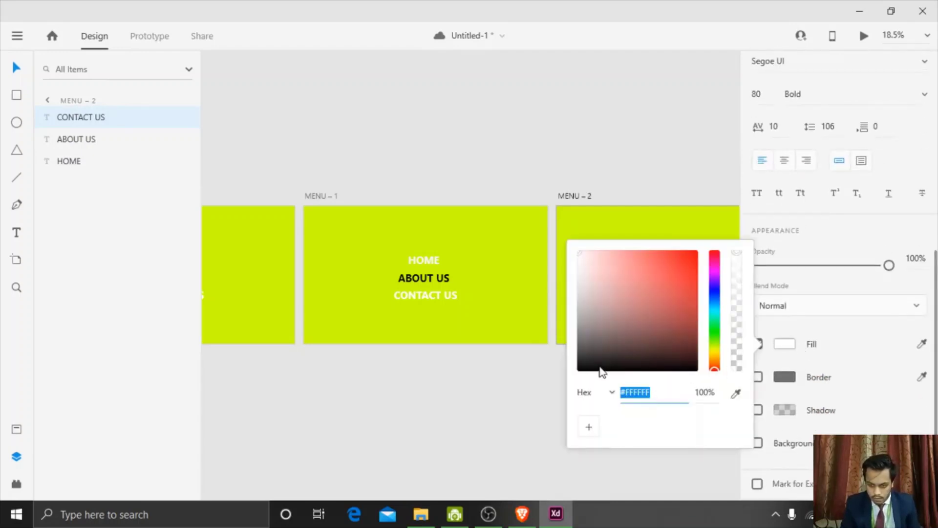
drag(601, 373, 563, 391)
click(361, 141)
scroll(360, 142, down, 3)
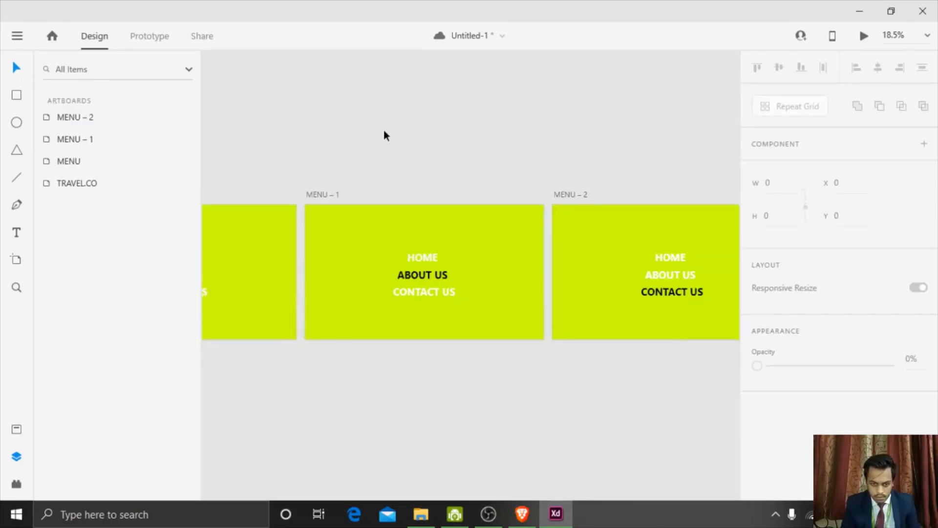
scroll(229, 398, left, 5)
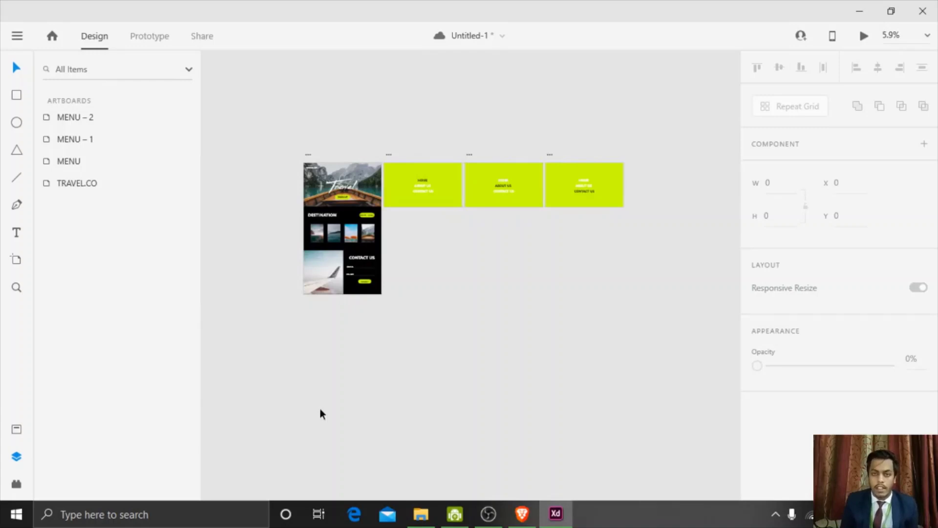
Step: In Prototype mode, link the landing page's menu icon to the MENU artboard
click(342, 184)
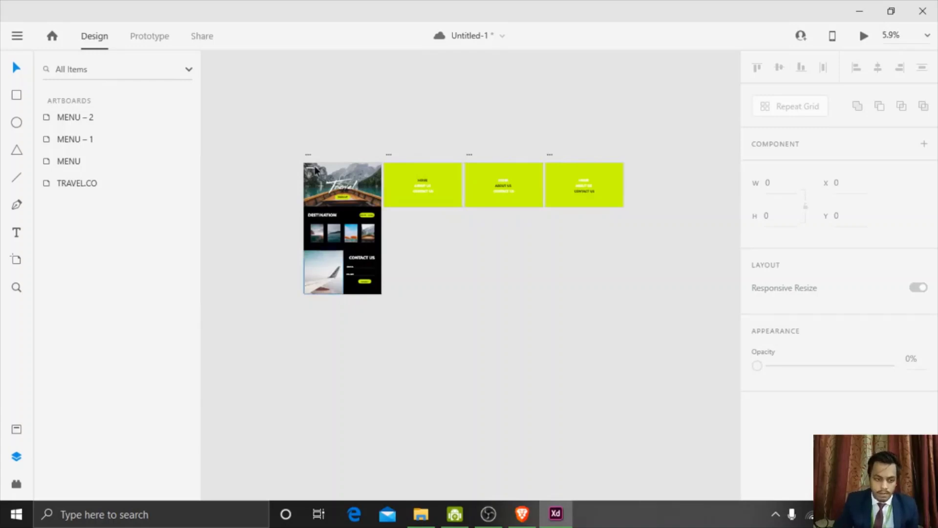
click(149, 43)
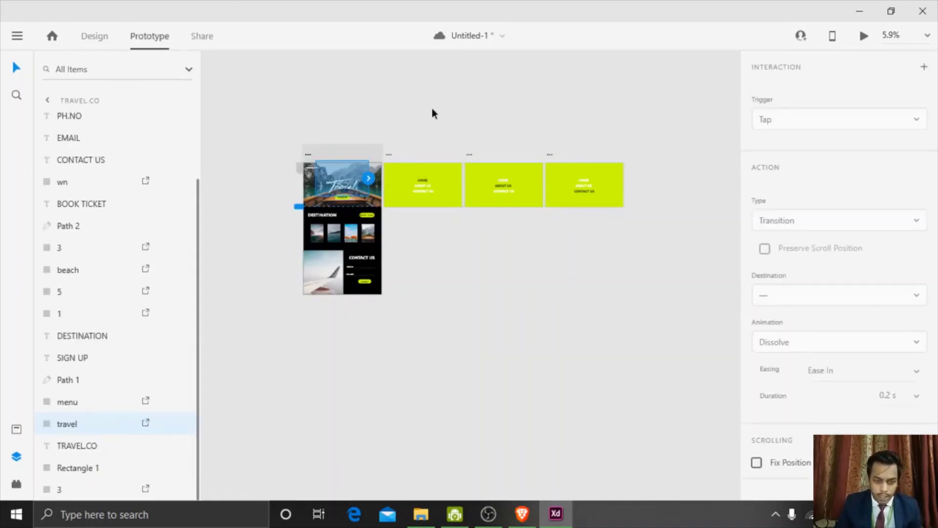
scroll(449, 228, up, 5)
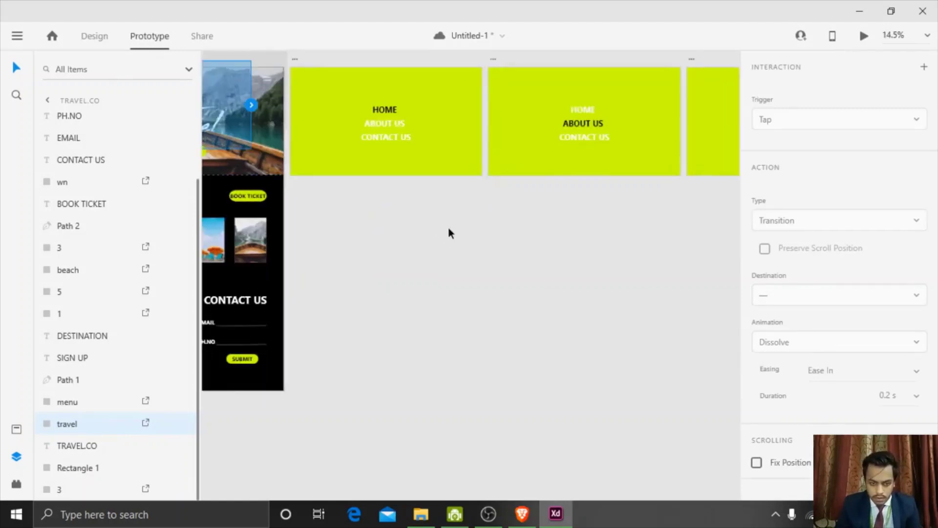
click(336, 63)
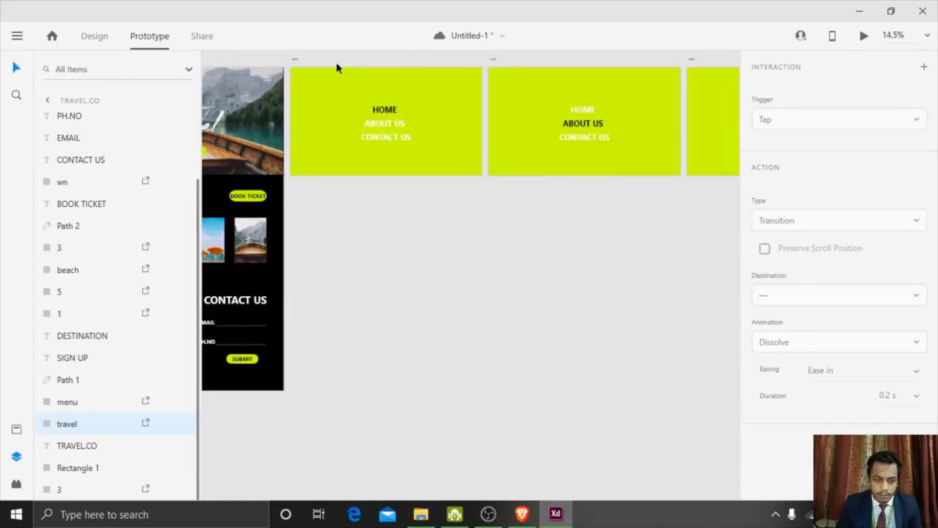
click(270, 82)
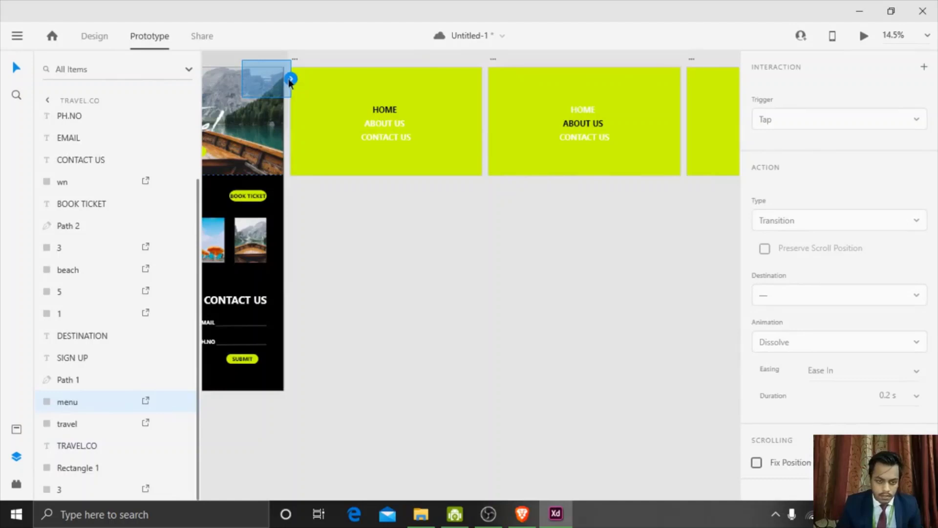
drag(300, 75, 364, 164)
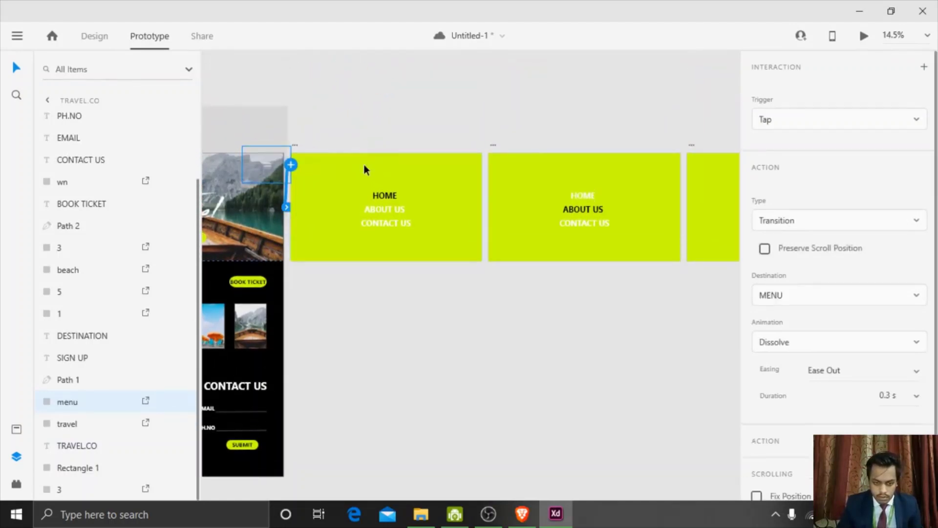
Step: Link MENU's HOME, ABOUT US and CONTACT US to TRAVEL.CO, MENU – 1 and MENU – 2
double_click(385, 196)
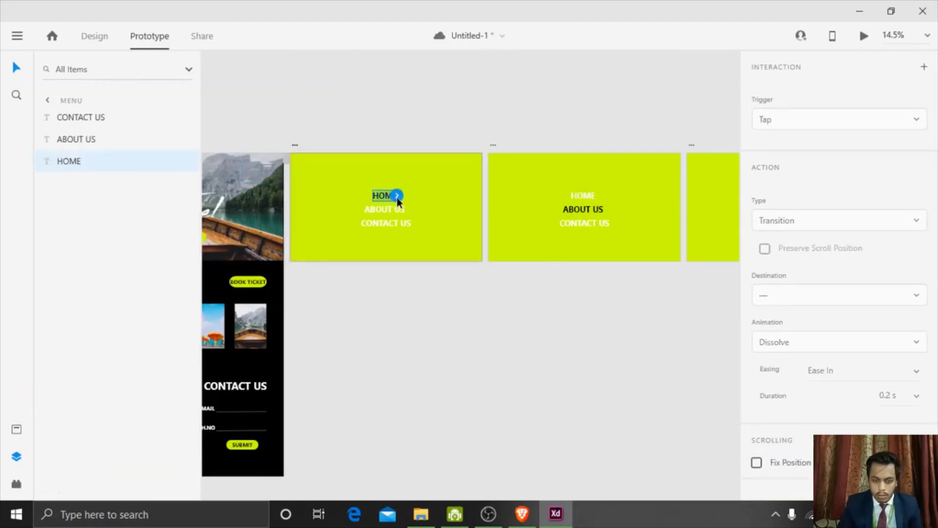
drag(396, 196, 258, 162)
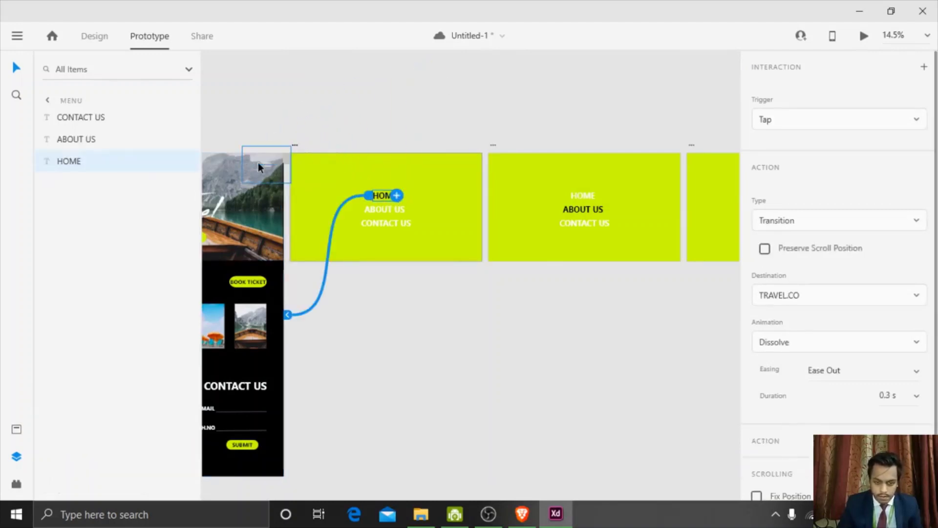
click(391, 208)
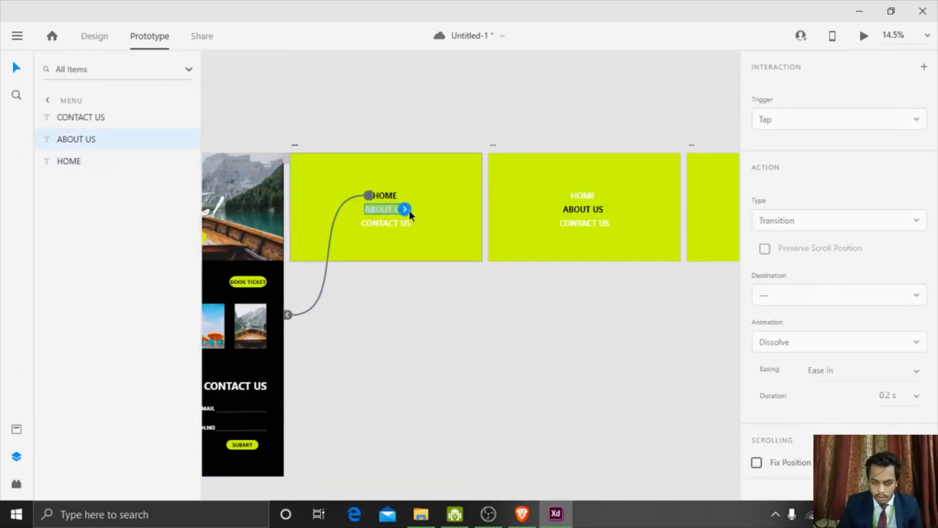
drag(409, 210, 540, 215)
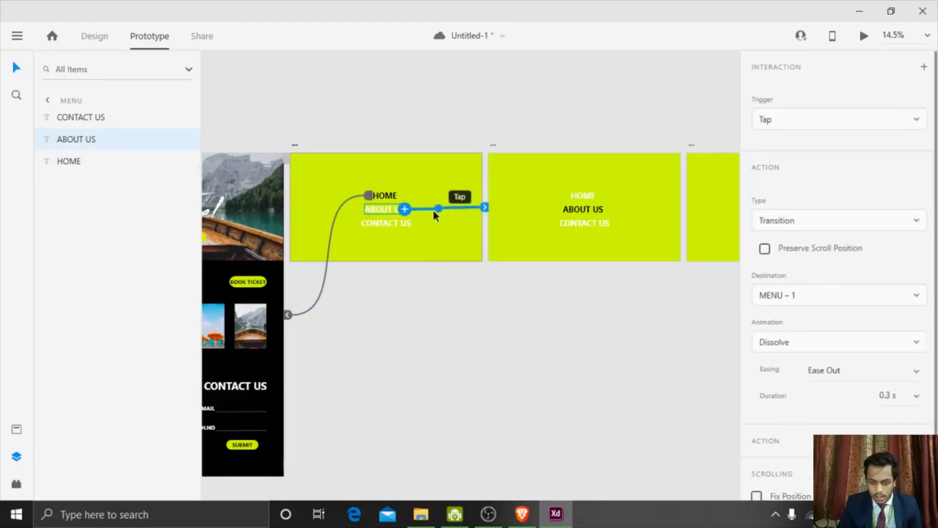
click(405, 224)
drag(411, 223, 701, 235)
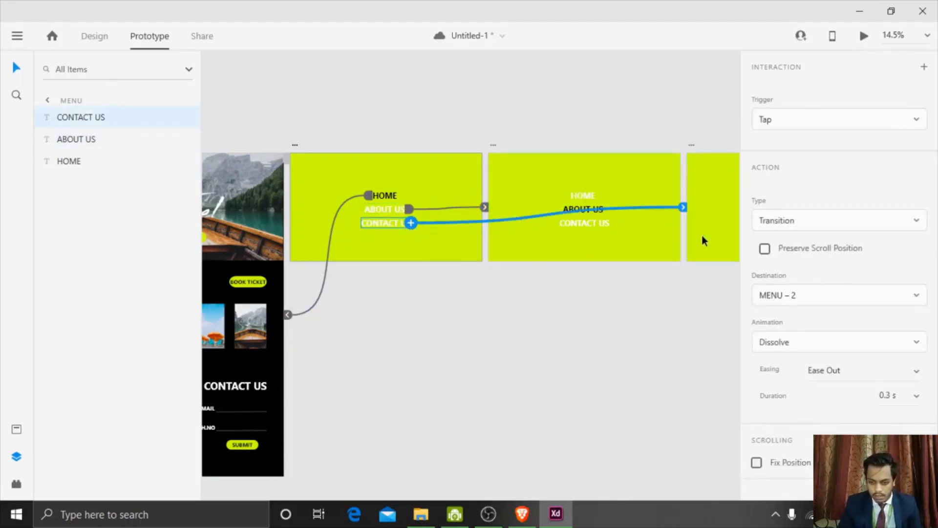
drag(617, 178, 404, 190)
click(590, 197)
Step: Link MENU – 1's CONTACT US text to the MENU – 2 artboard
click(605, 222)
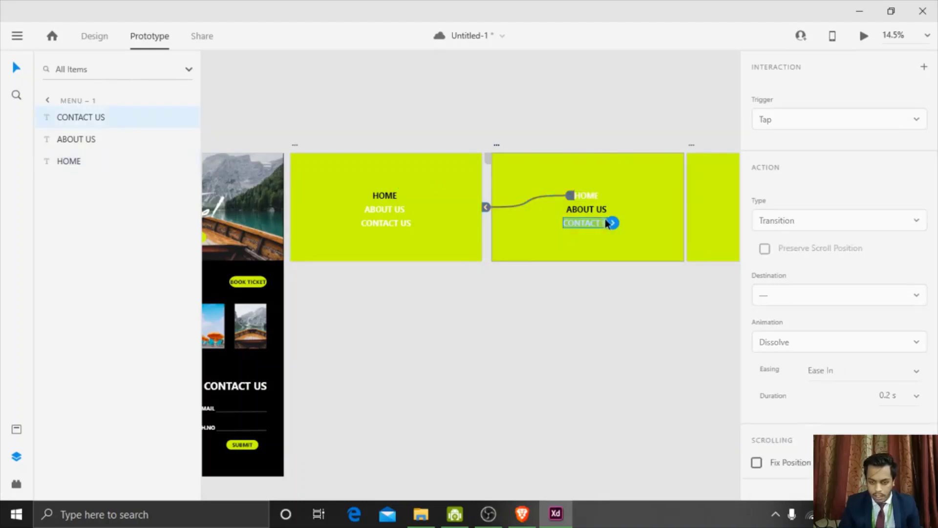
drag(617, 225, 713, 225)
click(727, 298)
scroll(732, 313, right, 3)
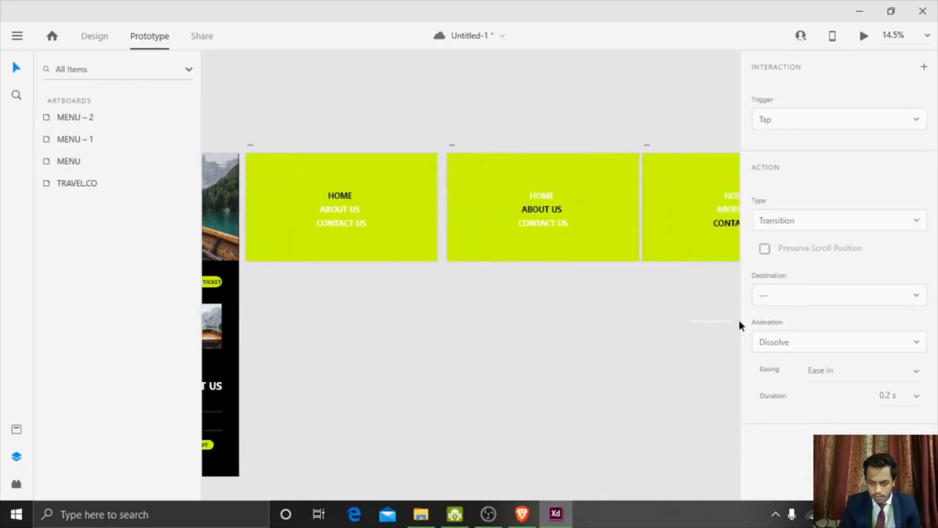
Step: Link MENU – 2's HOME to MENU and its ABOUT US to MENU – 1
click(676, 195)
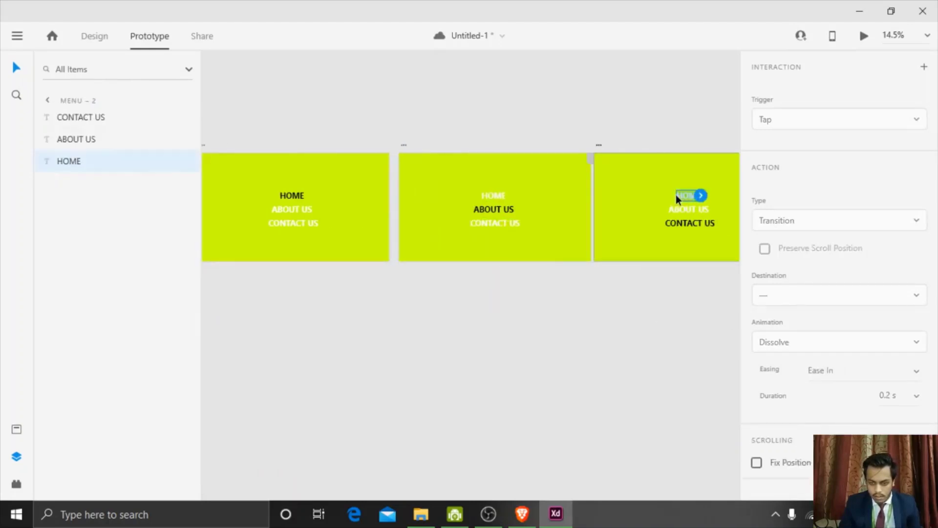
drag(703, 192, 344, 186)
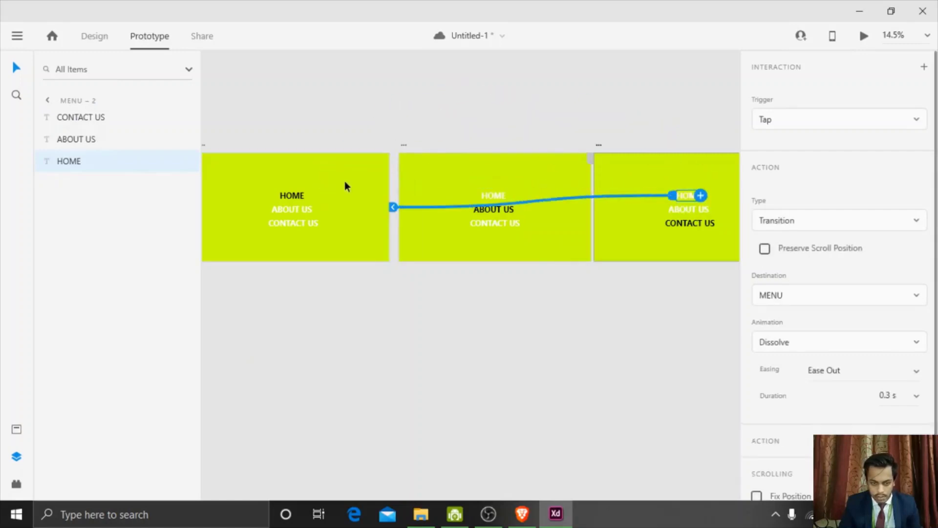
click(684, 209)
drag(708, 208, 557, 234)
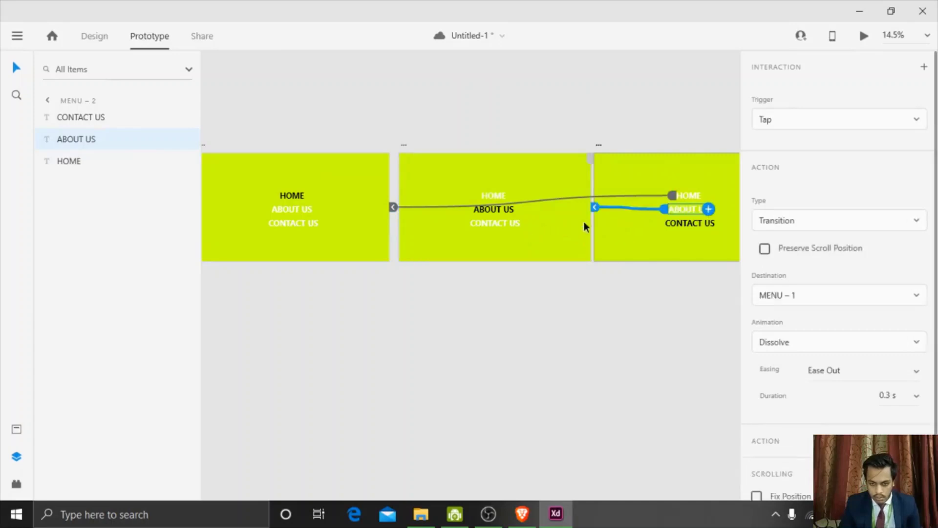
click(713, 228)
drag(714, 222, 700, 237)
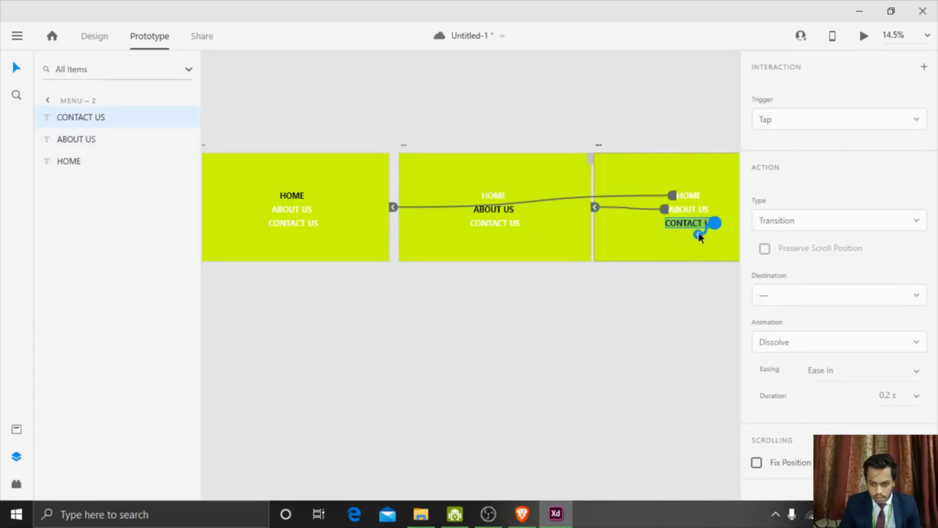
click(229, 369)
scroll(254, 376, left, 3)
Step: Start the desktop preview from the MENU artboard
scroll(450, 393, down, 4)
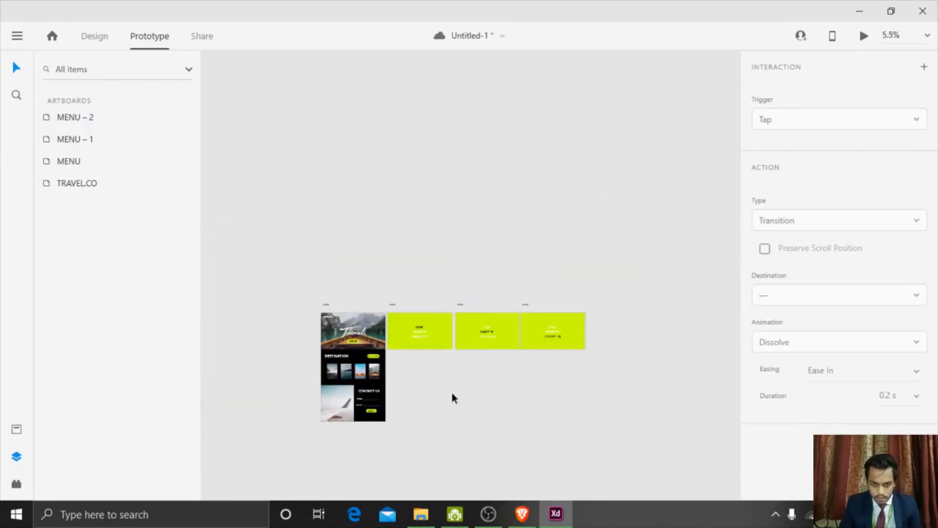
click(424, 342)
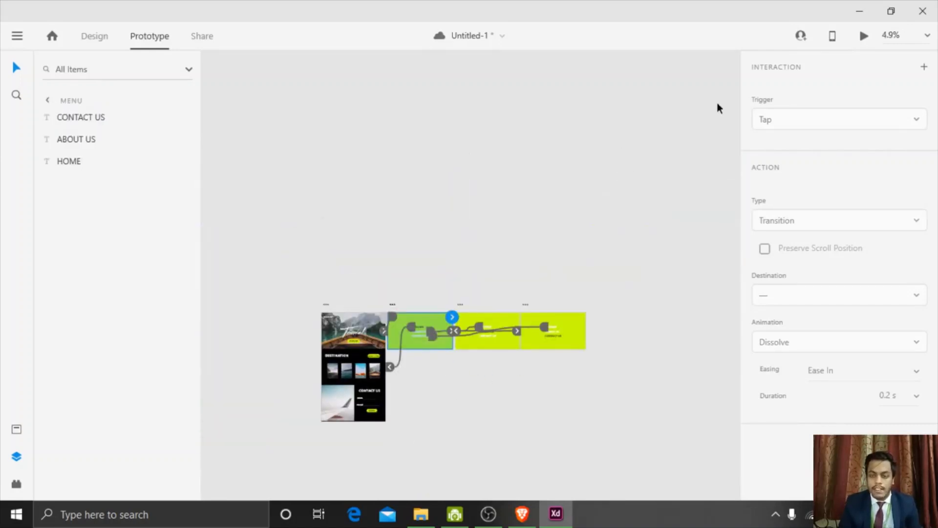
click(861, 36)
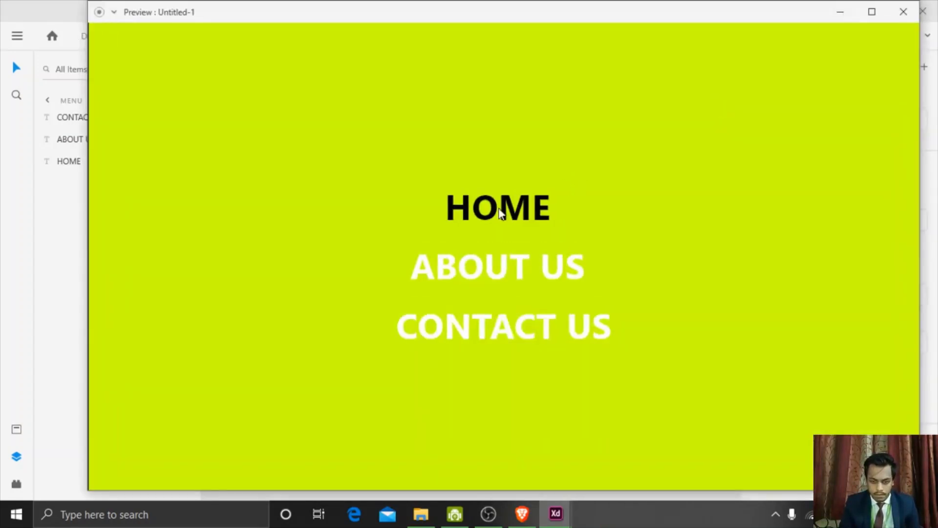
Step: In the preview, go HOME to TRAVEL.CO, open the hamburger menu, and return via HOME
click(498, 208)
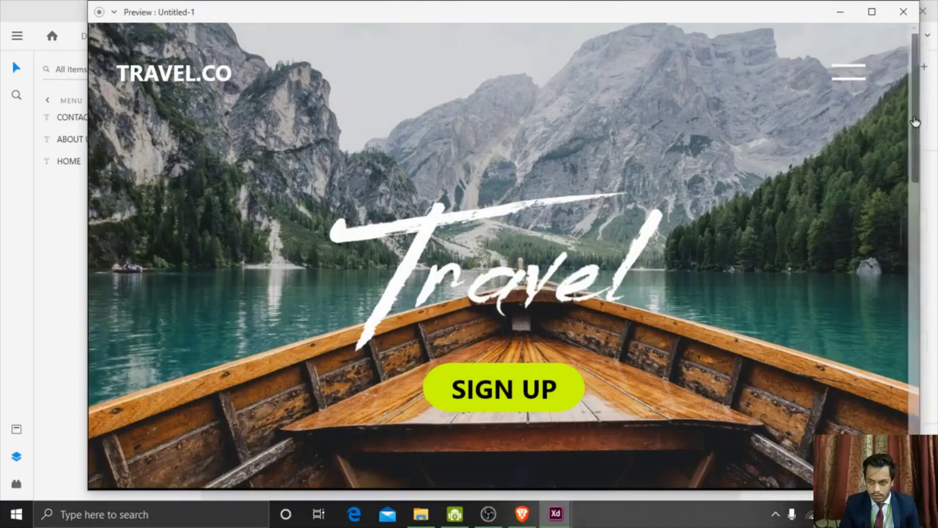
scroll(906, 210, down, 5)
drag(906, 207, 906, 69)
click(863, 72)
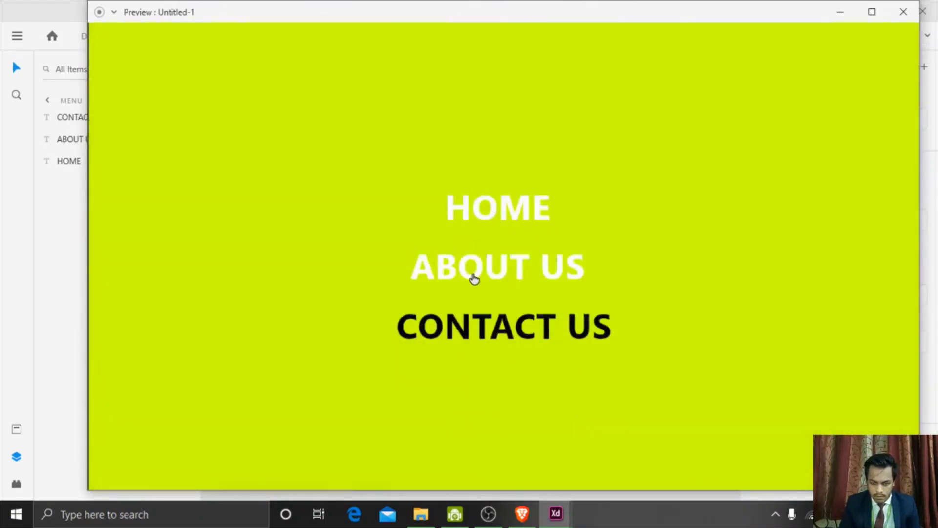
click(477, 204)
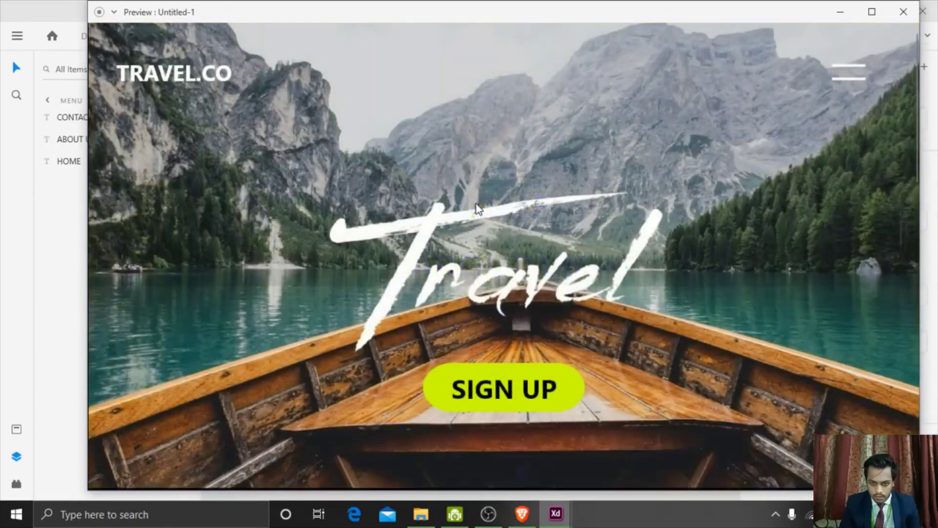